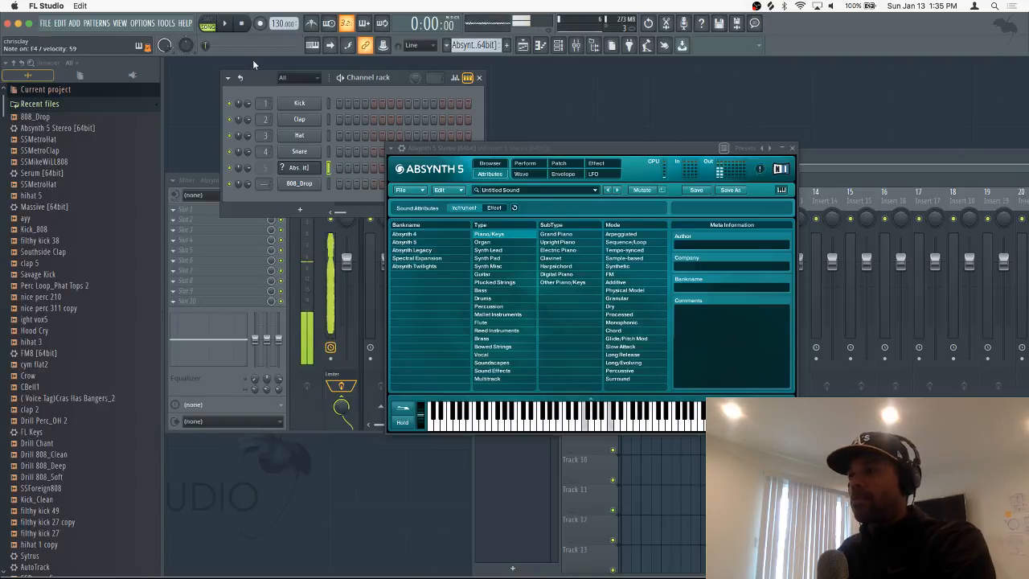
# Bring up the tempo tapper and move the Absynth 5 window away from the channel rack to make room for it
pyautogui.rightClick(281, 23)
pyautogui.click(404, 105)
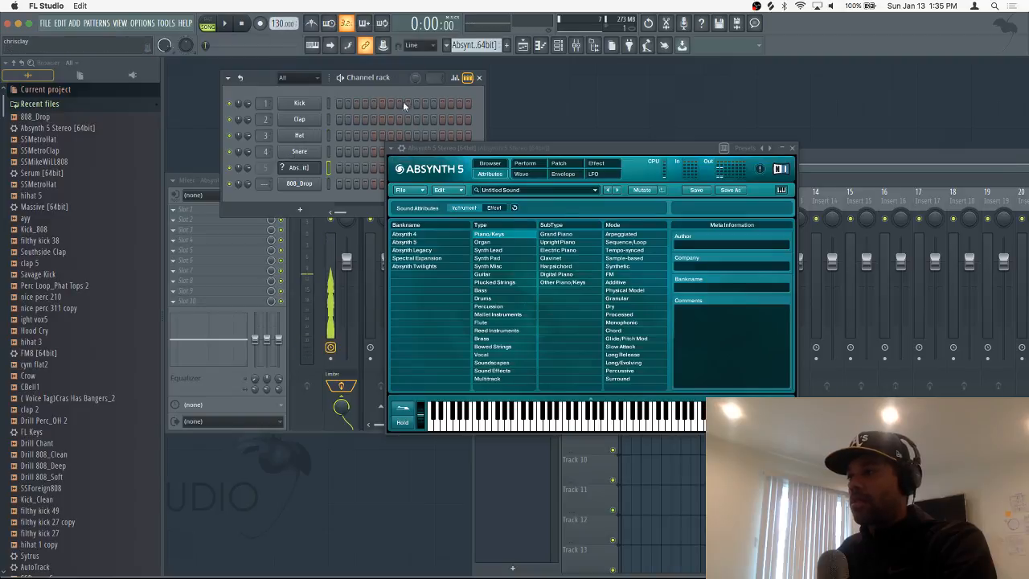
pyautogui.rightClick(275, 24)
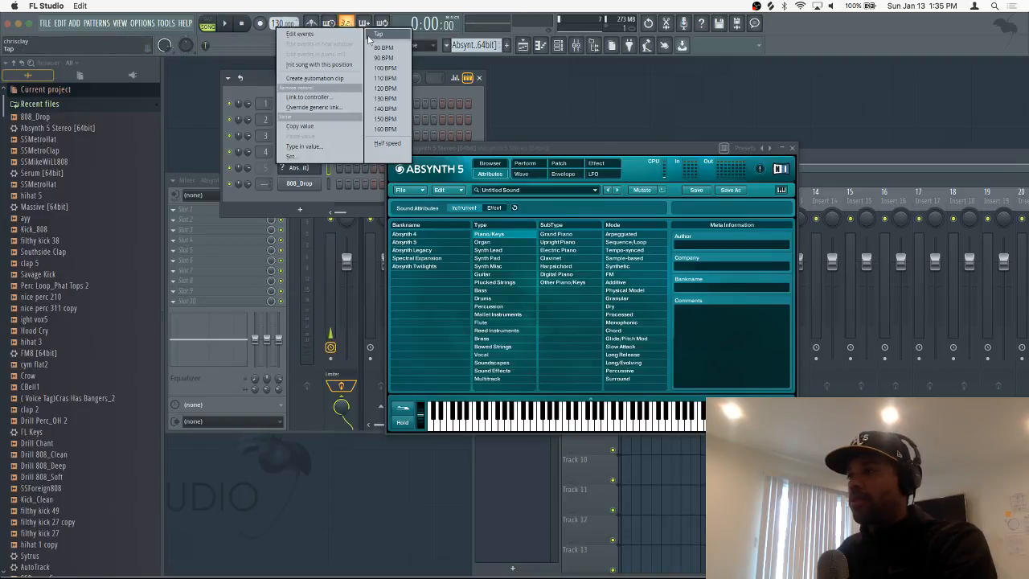
pyautogui.click(384, 42)
pyautogui.click(528, 242)
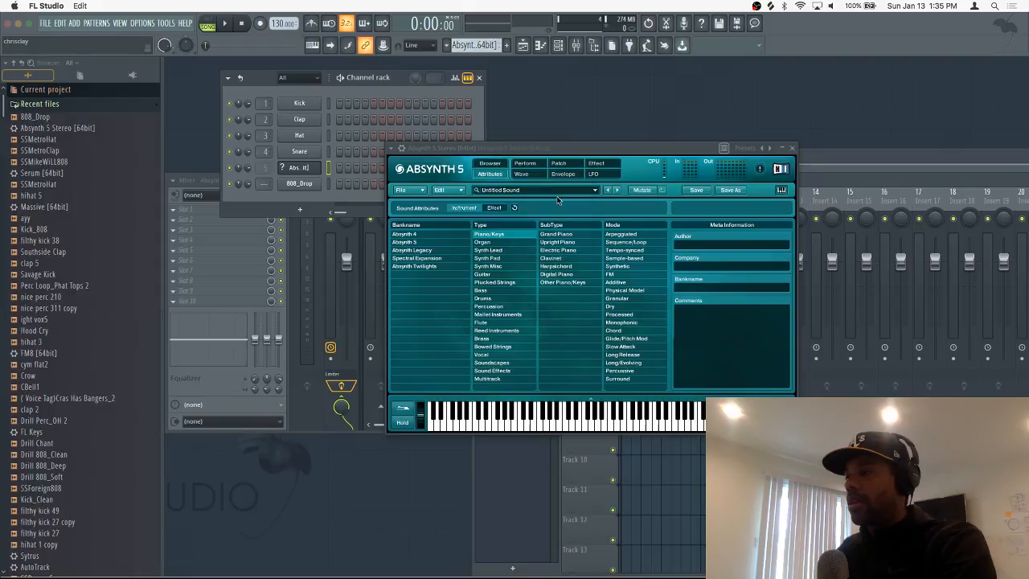
pyautogui.moveTo(559, 151); pyautogui.dragTo(787, 204)
# Tap in a project tempo of 93 BPM with the tempo tapper, close it and restretch all channels
pyautogui.rightClick(282, 23)
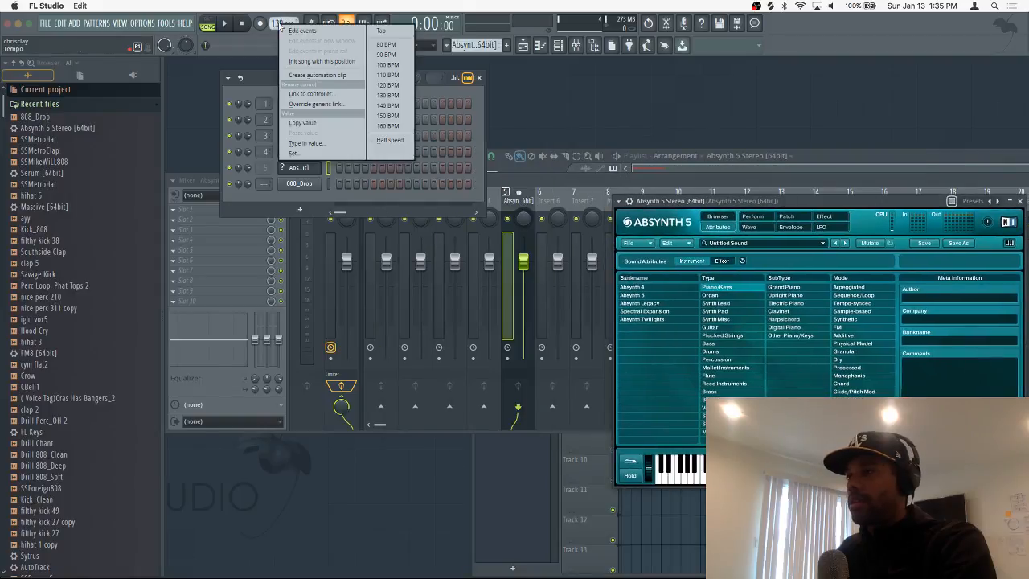
pyautogui.click(392, 33)
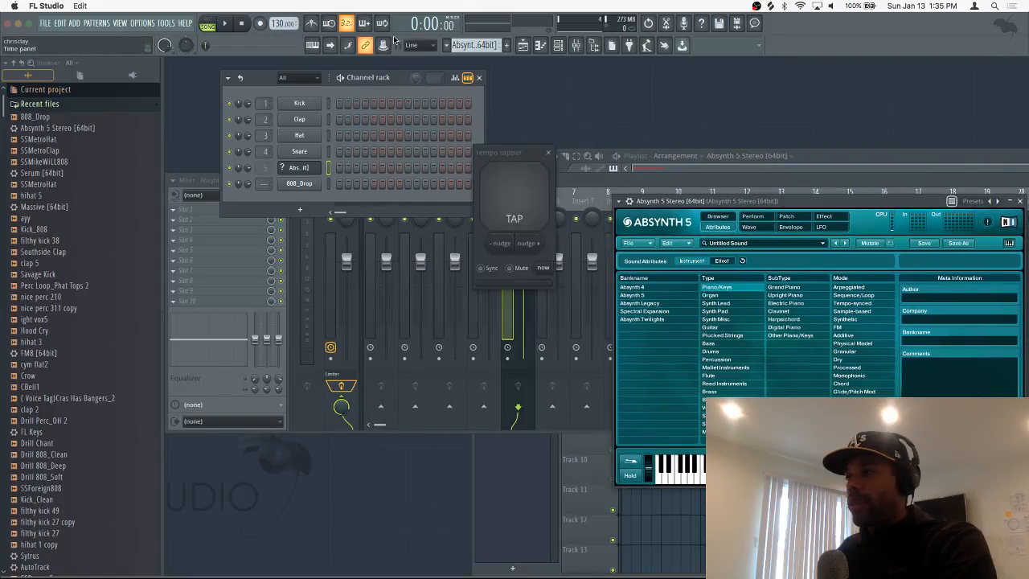
pyautogui.click(498, 187)
pyautogui.click(502, 188)
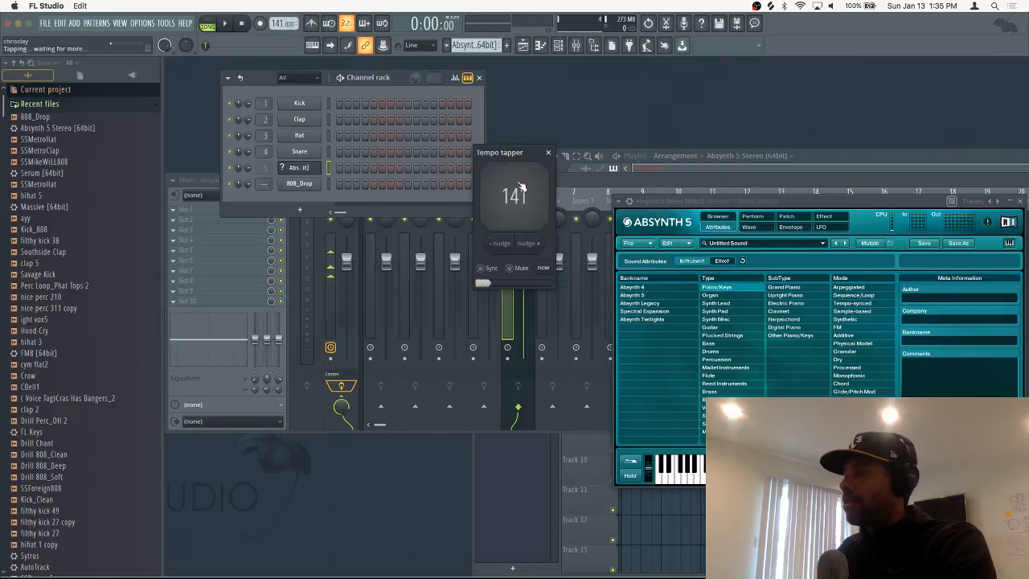
pyautogui.click(521, 187)
pyautogui.click(522, 185)
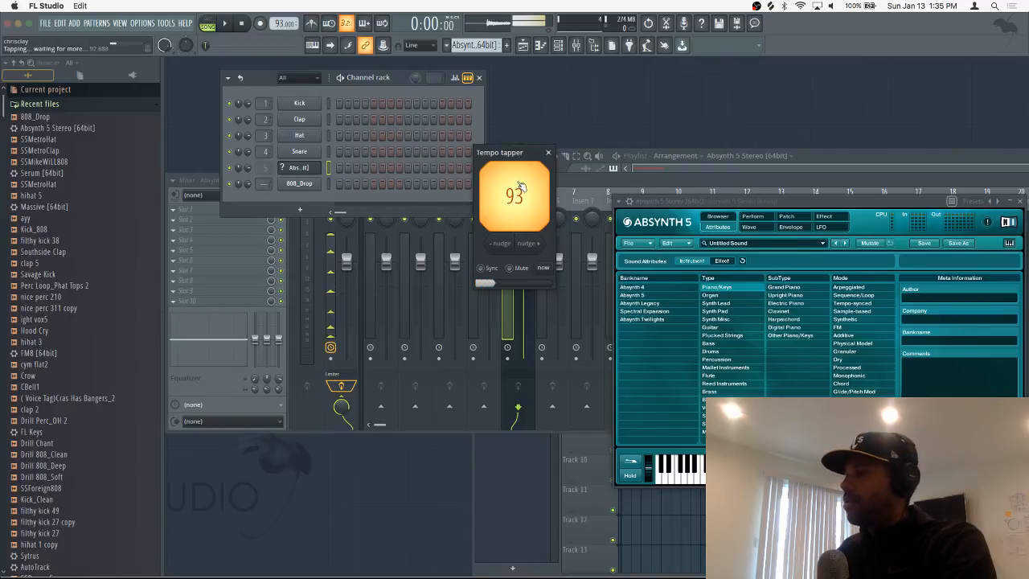
pyautogui.click(550, 152)
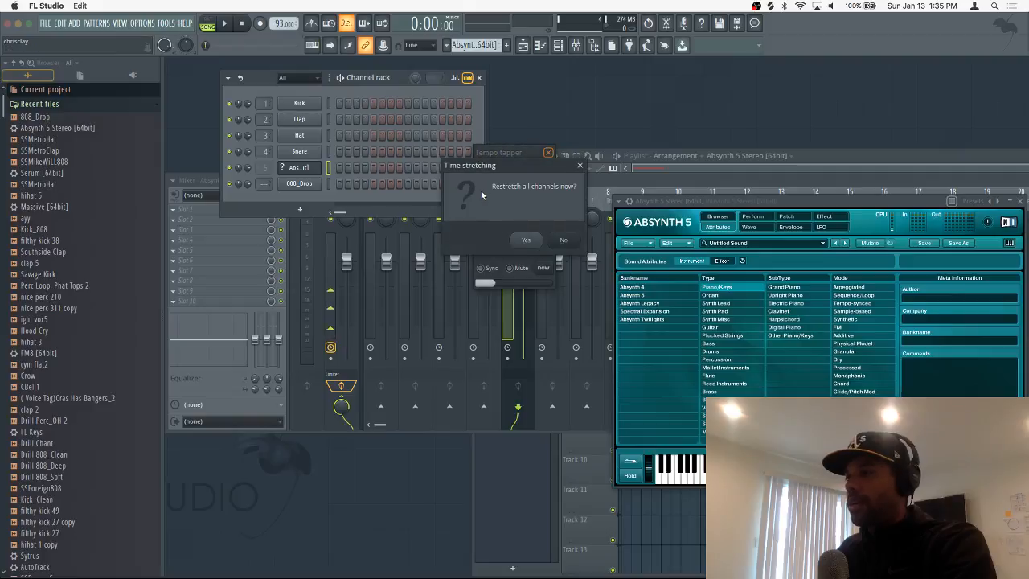
pyautogui.click(525, 242)
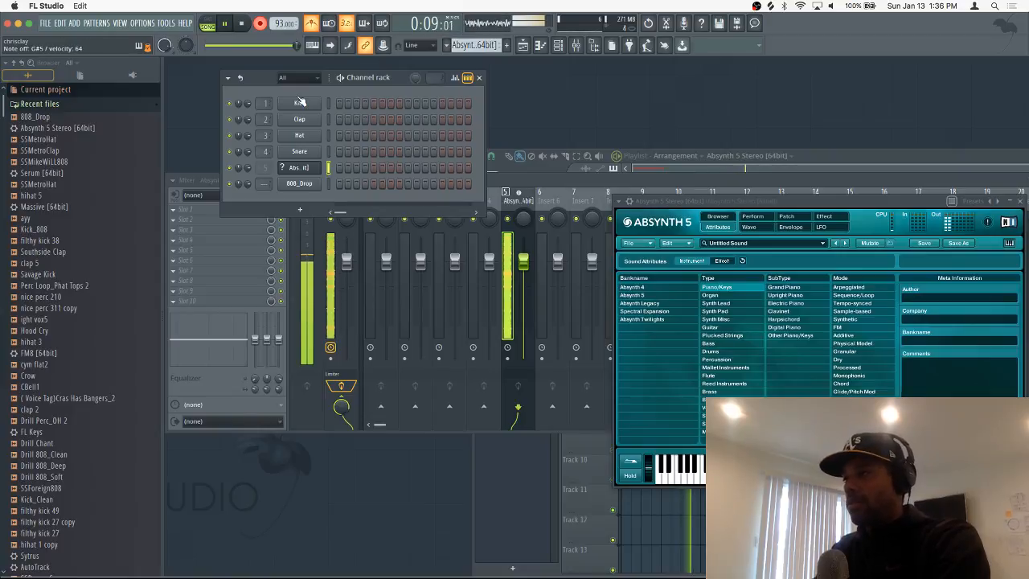
# Stop the recording, open the recorded Absynth melody in the piano roll and close the plugin window
pyautogui.press('space')
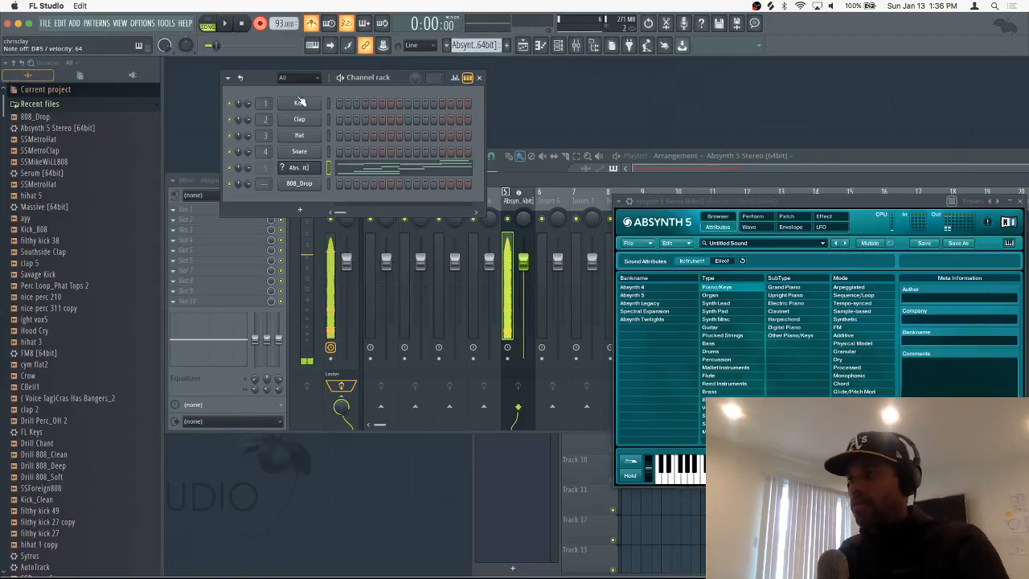
pyautogui.click(409, 165)
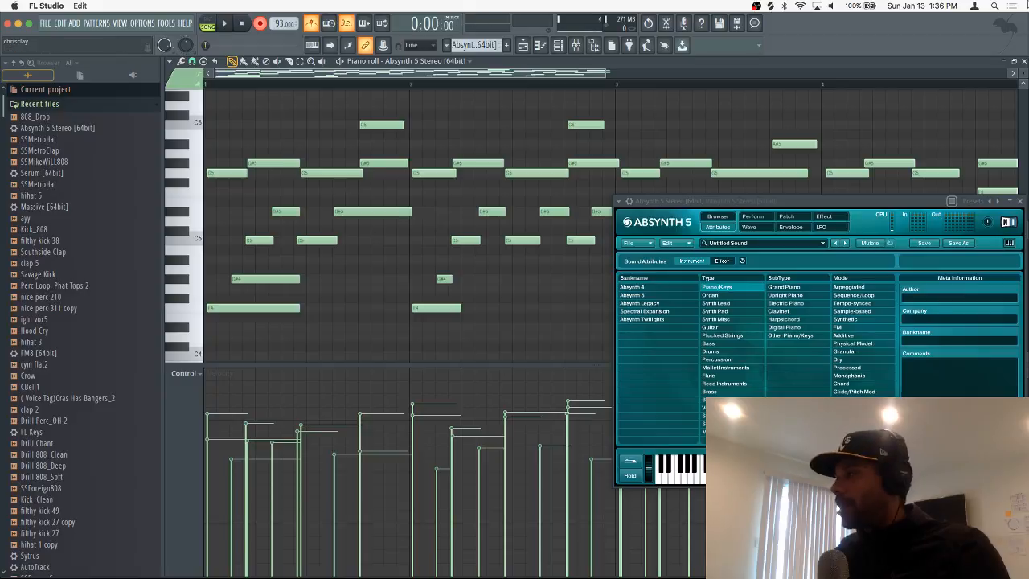
pyautogui.click(1020, 202)
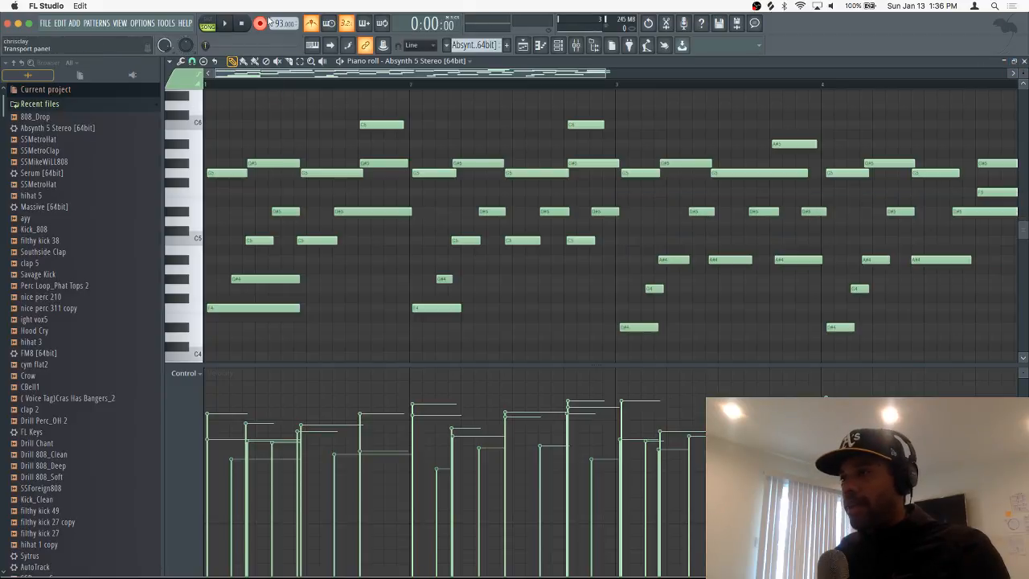
# Quantize the recorded Absynth notes, check them in playback and close the piano roll
pyautogui.press('space')
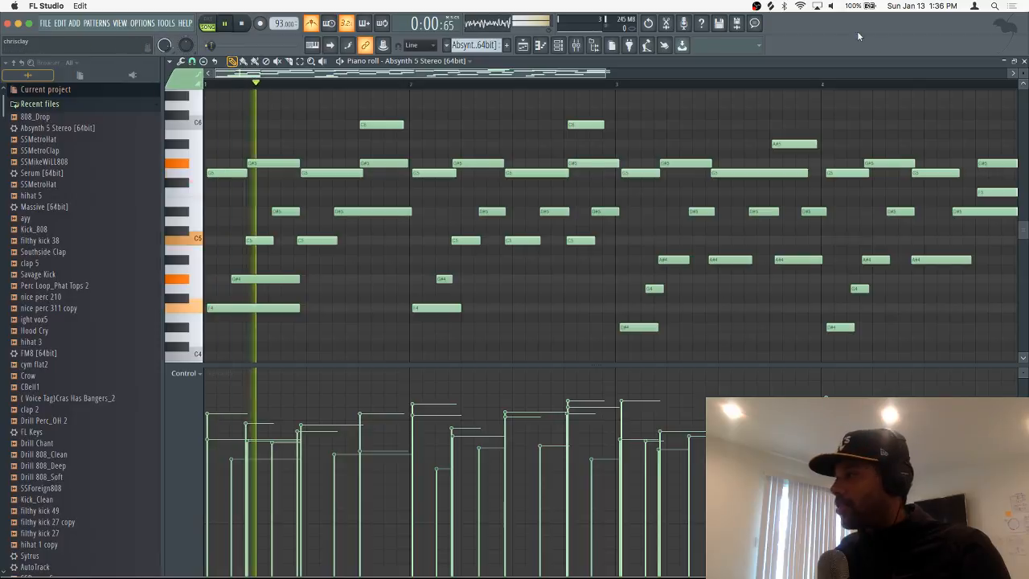
pyautogui.press('space')
pyautogui.hotkey('ctrl', 'q')
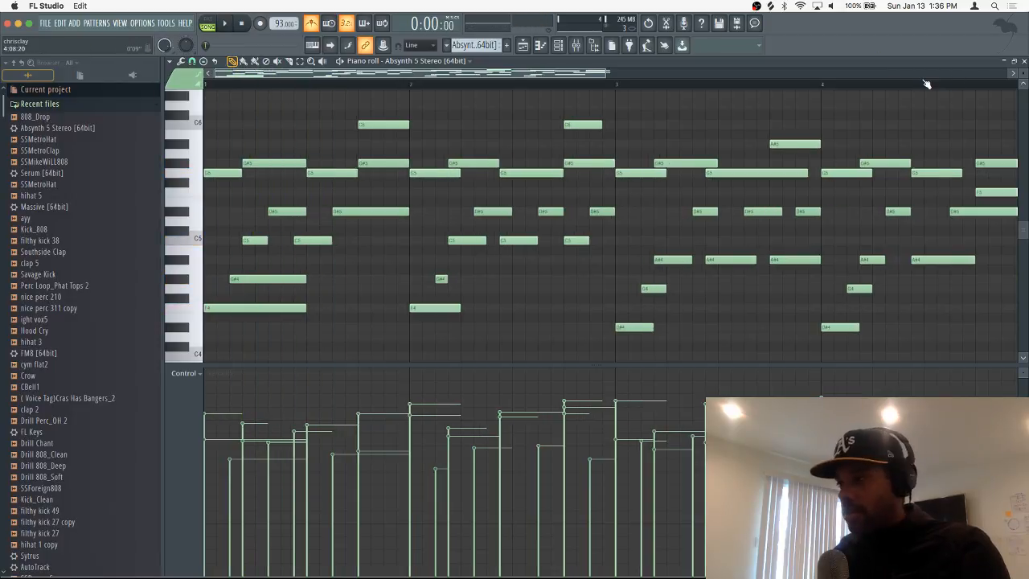
pyautogui.press('space')
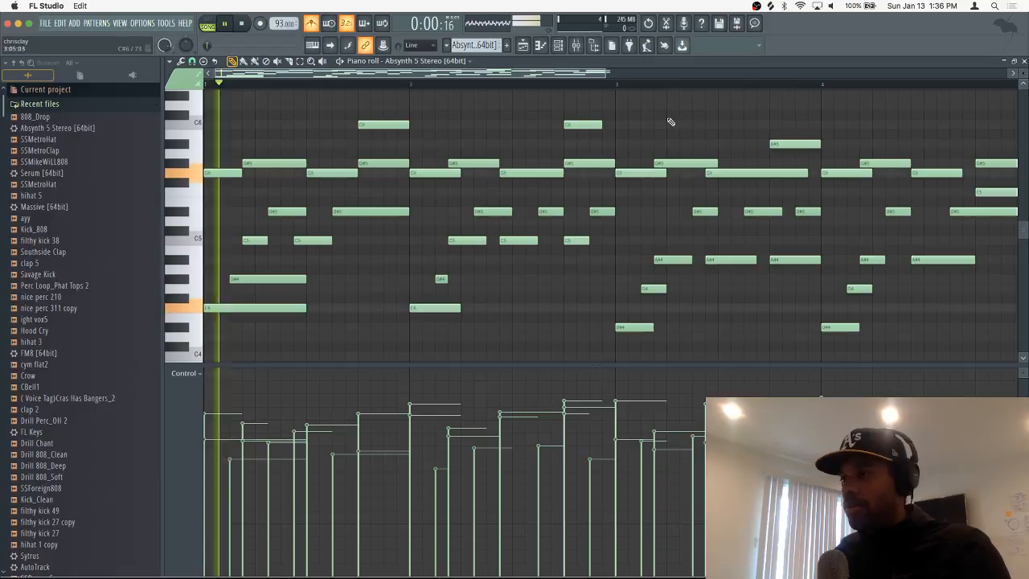
pyautogui.click(1024, 61)
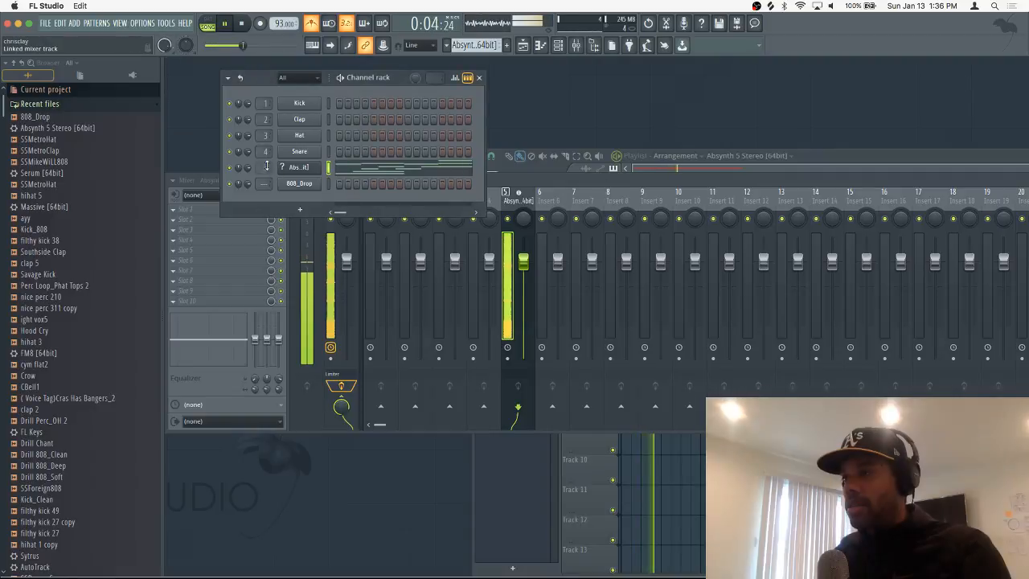
# Add Fruity Parametric EQ 2 to the Absynth mixer track, cutting lows around 75 Hz to -18 dB and highs around 3600 Hz
pyautogui.click(239, 216)
pyautogui.click(240, 216)
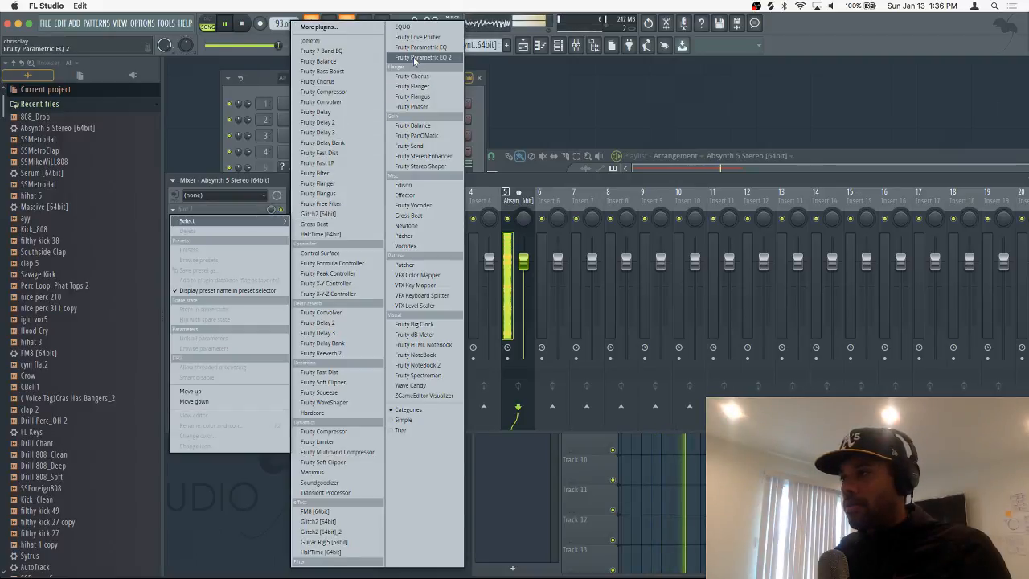
pyautogui.click(415, 58)
pyautogui.moveTo(323, 256); pyautogui.dragTo(283, 300)
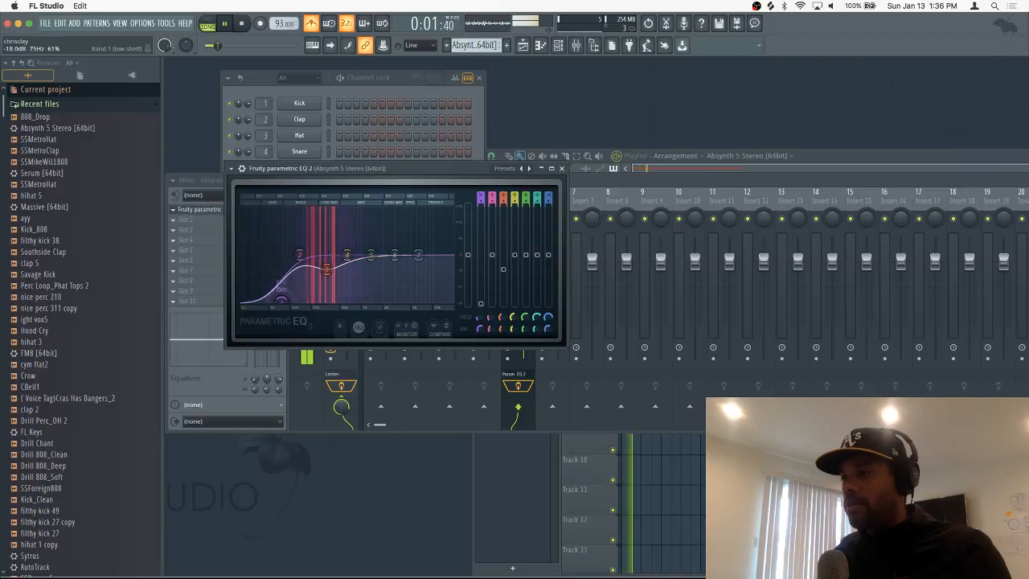
pyautogui.moveTo(419, 255); pyautogui.dragTo(406, 279)
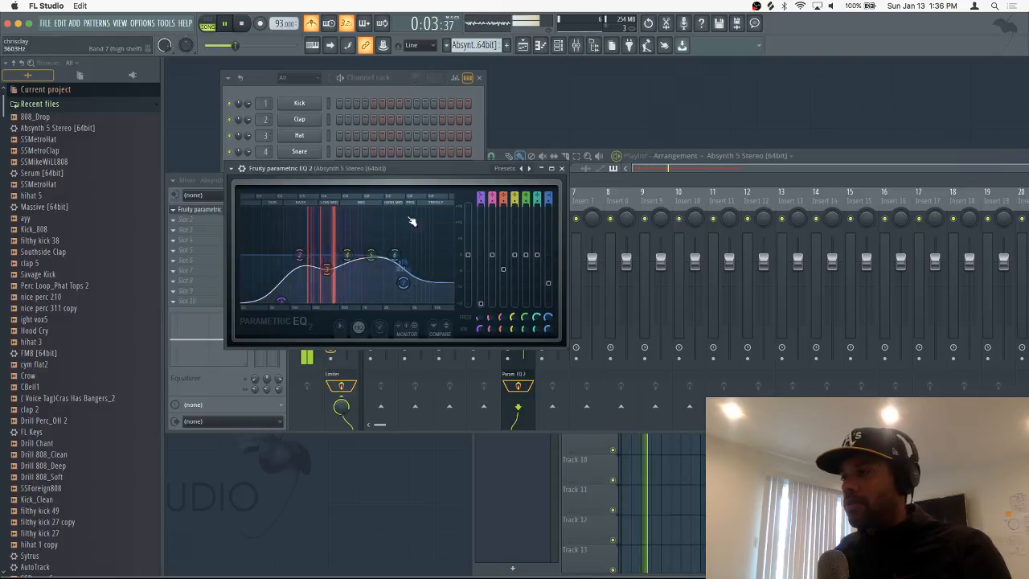
pyautogui.click(561, 169)
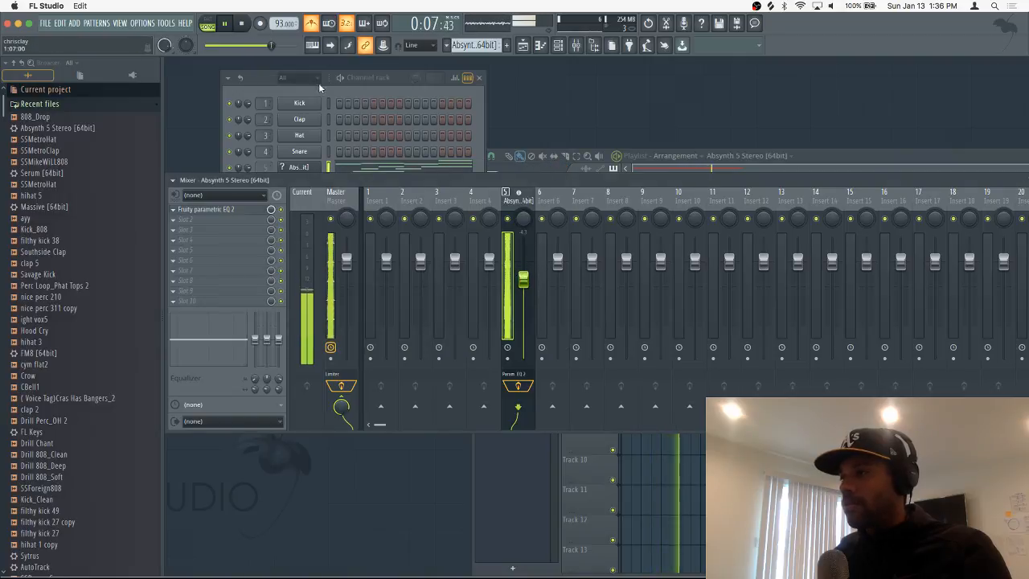
# Stop playback and load the SSMikeWiLL808 sample onto the Snare channel
pyautogui.click(263, 82)
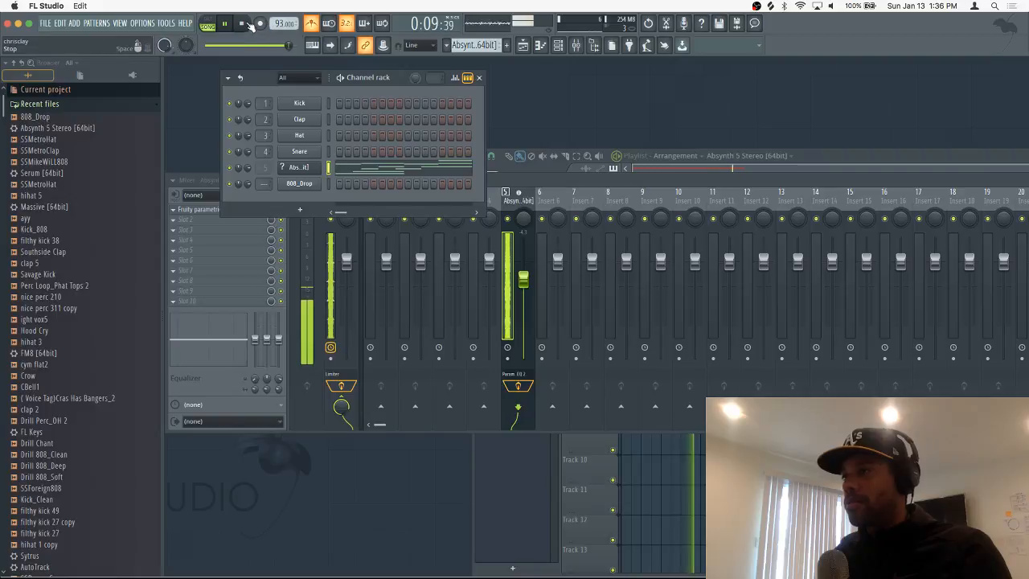
pyautogui.click(241, 23)
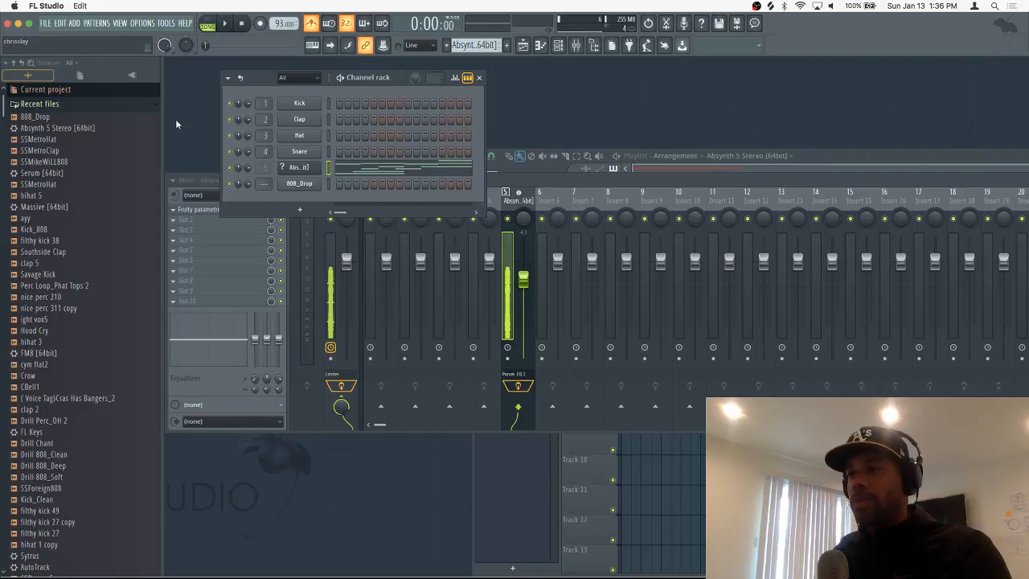
pyautogui.click(78, 162)
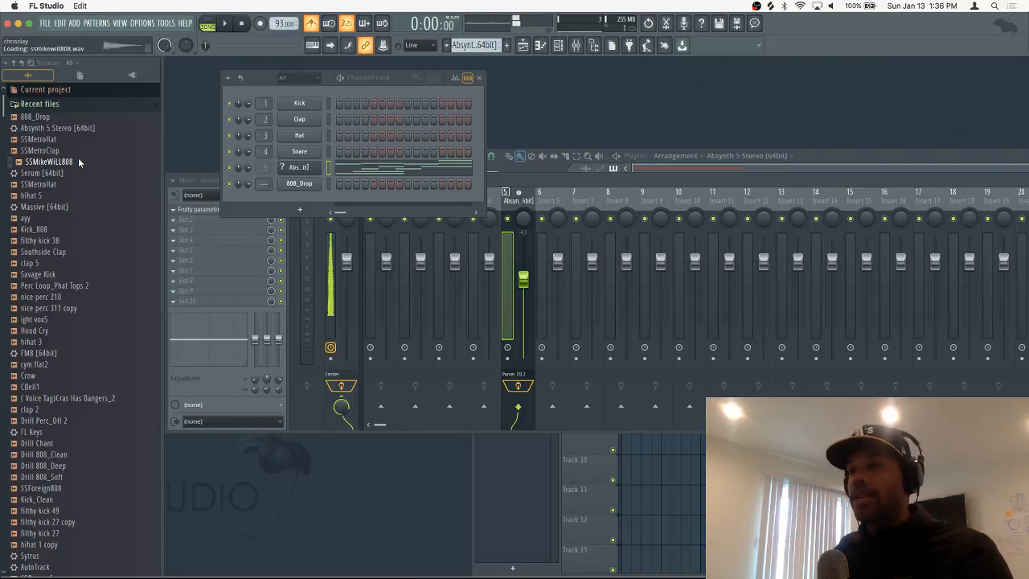
pyautogui.moveTo(295, 154); pyautogui.dragTo(294, 153)
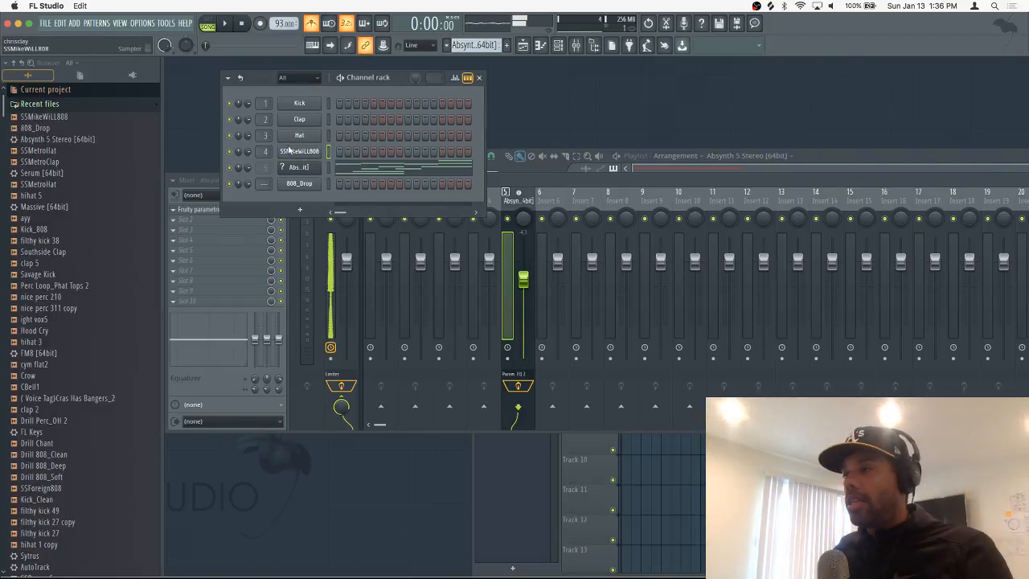
pyautogui.press('space')
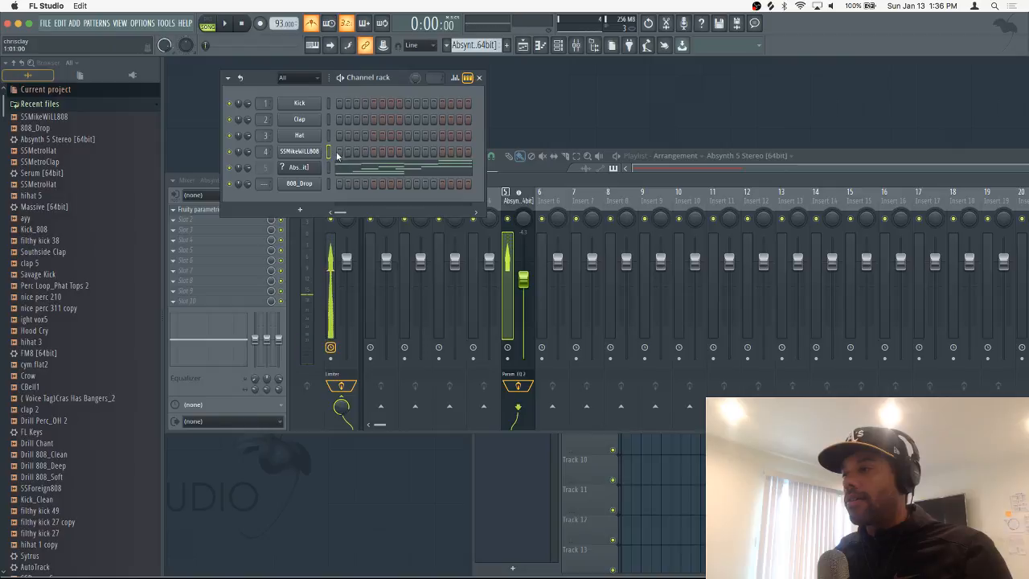
# Place a first F6 note at the start of bar 1 in the SSMikeWiLL808 piano roll and audition it with the melody
pyautogui.rightClick(293, 151)
pyautogui.click(343, 151)
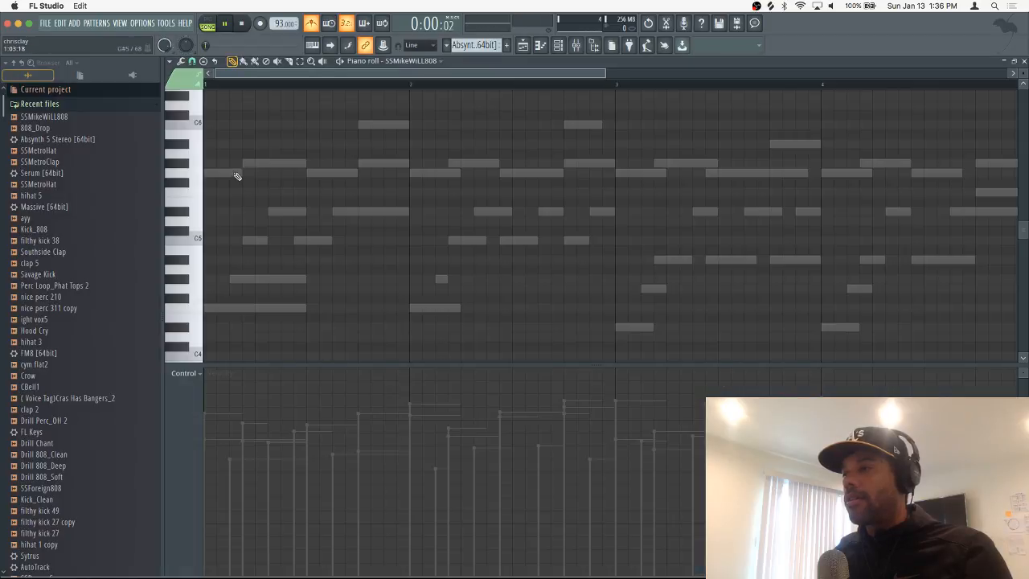
pyautogui.press('space')
pyautogui.click(219, 128)
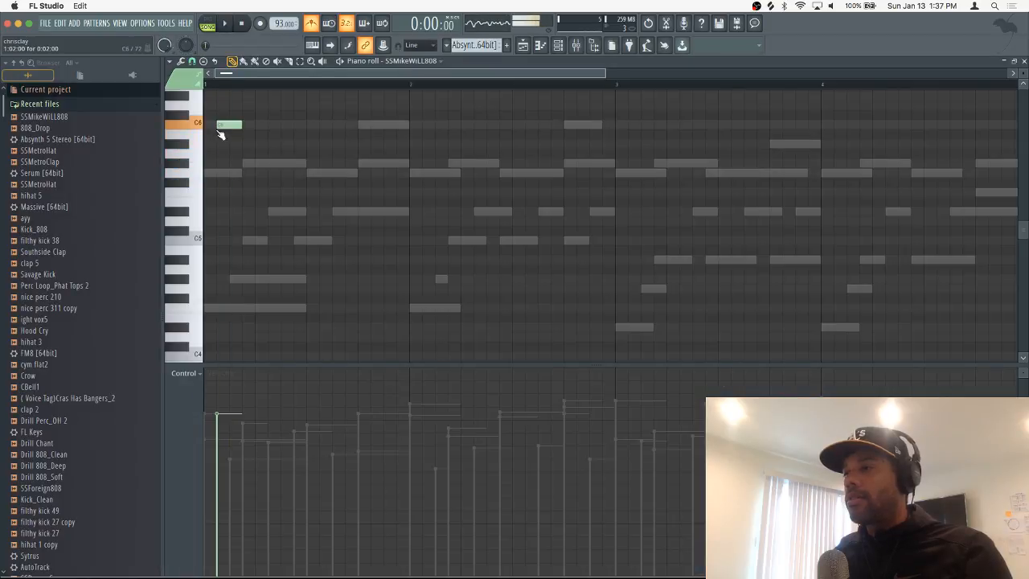
pyautogui.moveTo(220, 122); pyautogui.dragTo(185, 196)
pyautogui.press('space')
pyautogui.press('space')
pyautogui.press('space')
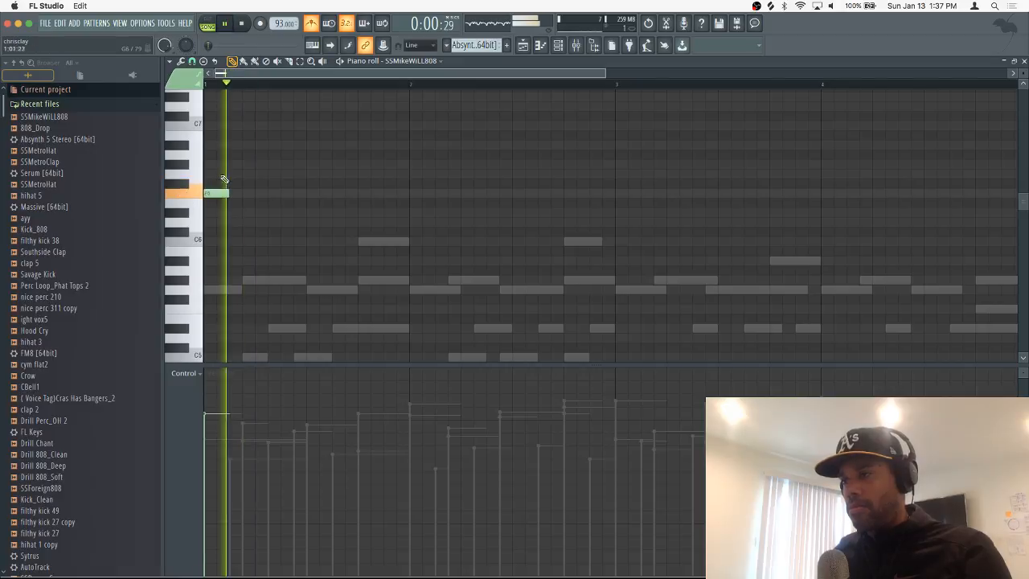
pyautogui.press('space')
pyautogui.press('space')
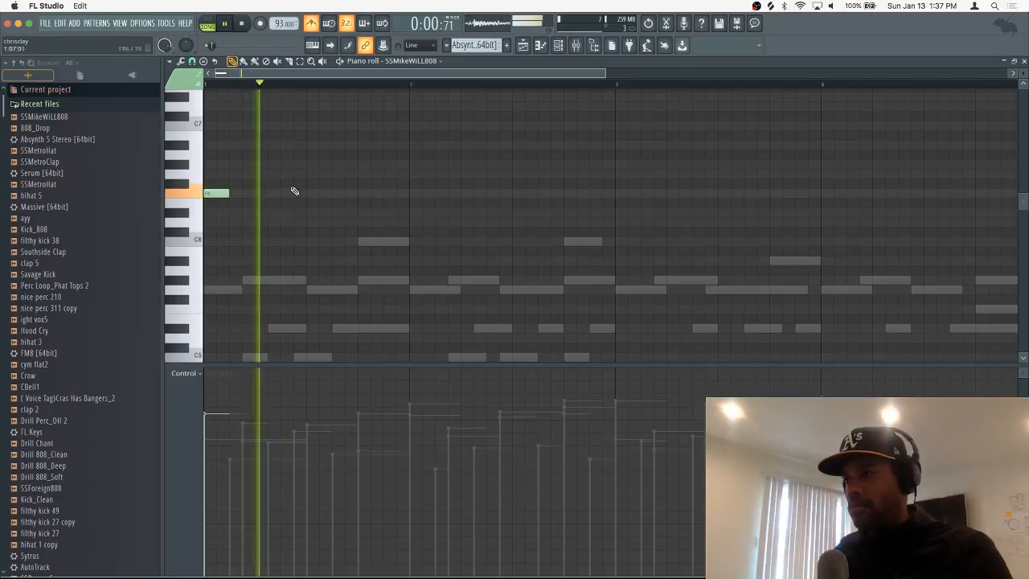
# Add F6 bass notes at step 11 of bar 1 and at steps 1 and 11 of bar 2
pyautogui.click(346, 193)
pyautogui.press('space')
pyautogui.moveTo(347, 193); pyautogui.dragTo(336, 193)
pyautogui.press('space')
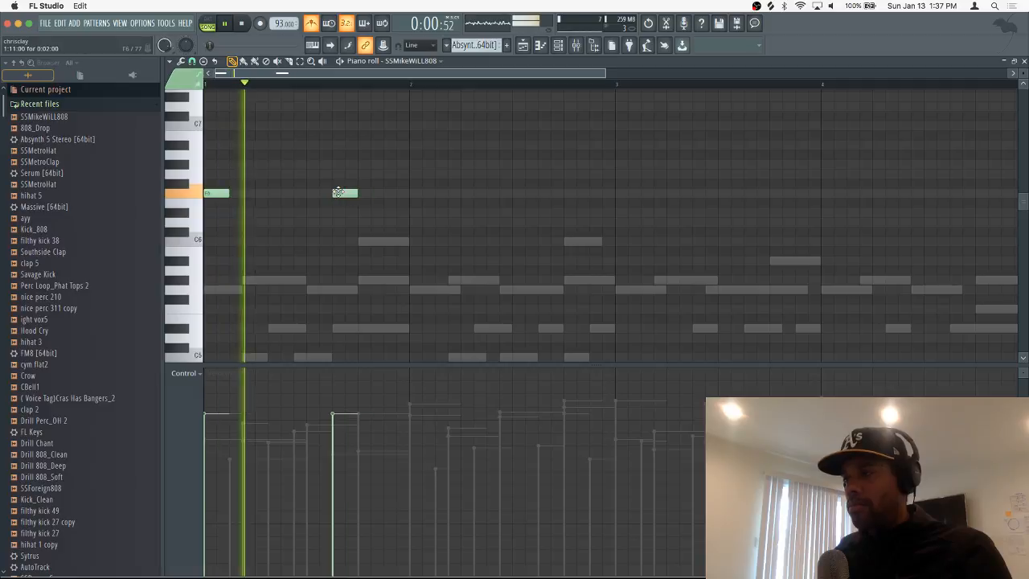
pyautogui.click(413, 194)
pyautogui.click(537, 194)
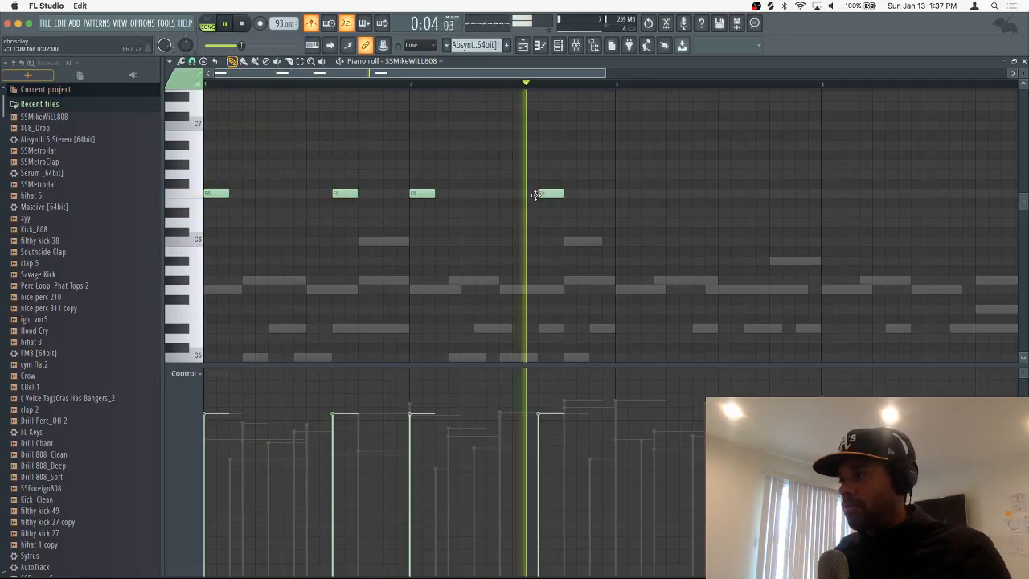
# Add D#6 bass notes at steps 1 and 11 of bar 3 and steps 1 and 8 of bar 4, and replay the ending
pyautogui.click(618, 213)
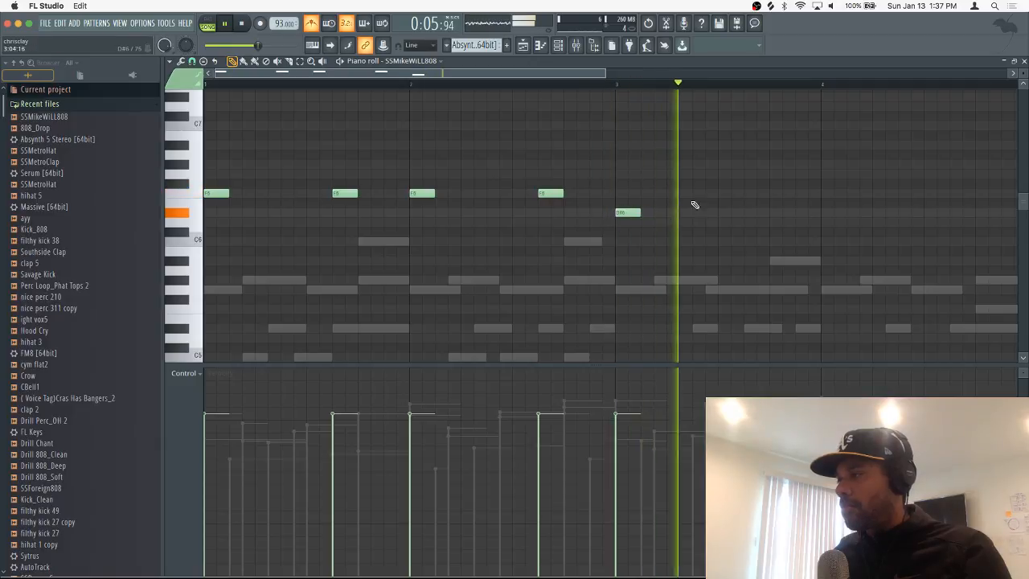
pyautogui.click(747, 213)
pyautogui.click(826, 213)
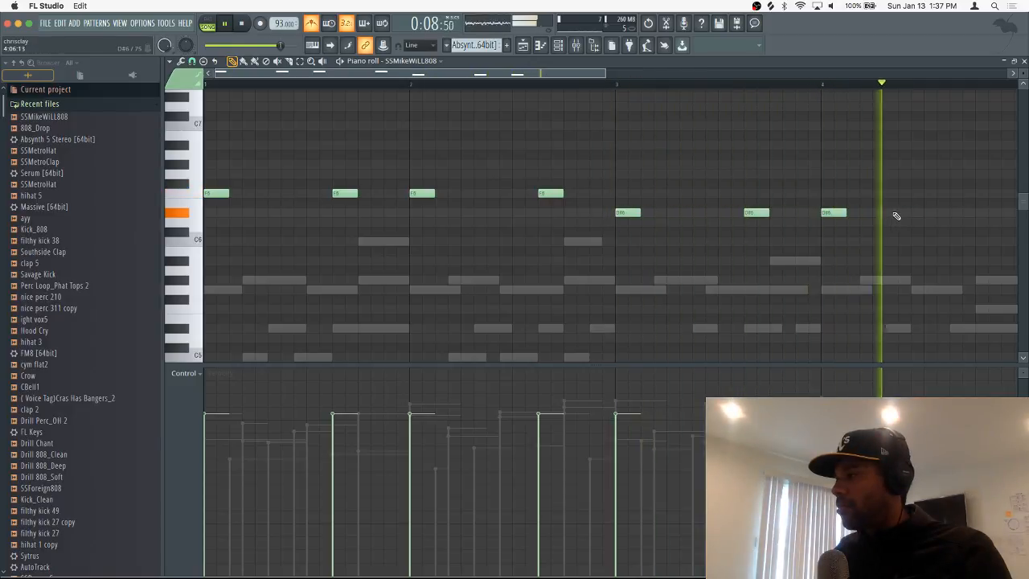
pyautogui.click(915, 212)
pyautogui.click(784, 84)
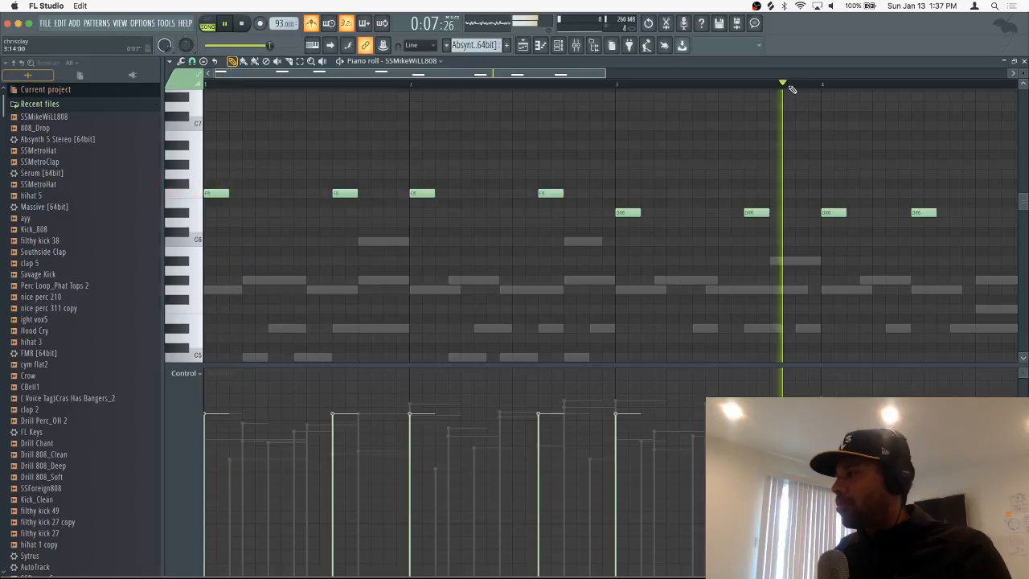
pyautogui.moveTo(611, 73); pyautogui.dragTo(689, 82)
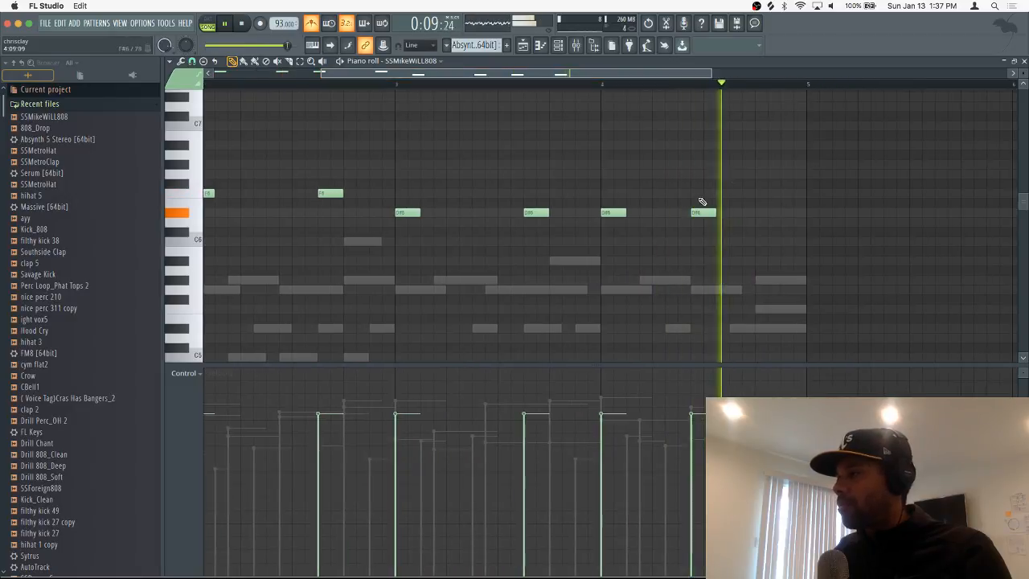
# Add D#6 bass notes at steps 11 and 14 of bar 4 in the SSMikeWiLL808 piano roll
pyautogui.click(731, 213)
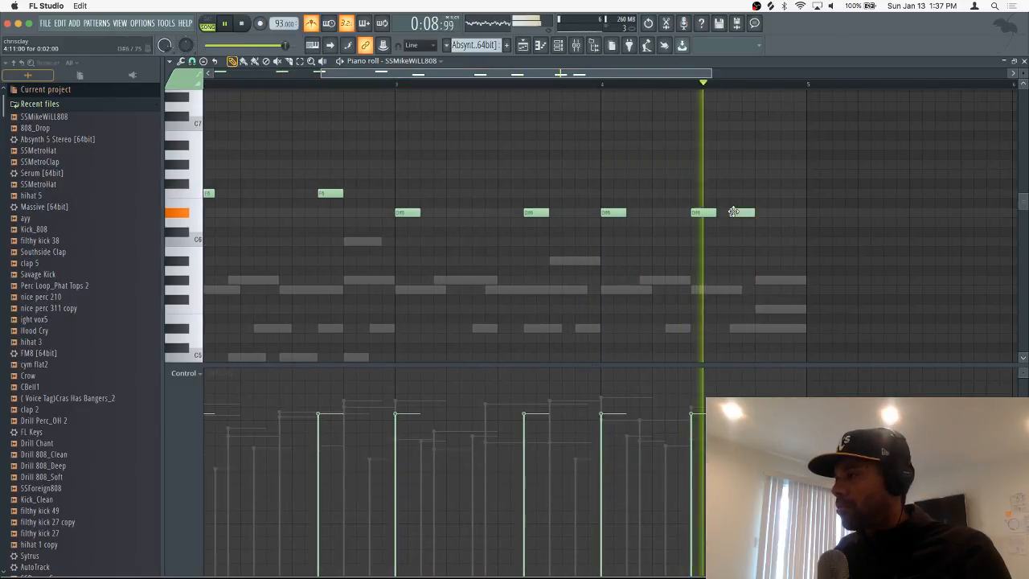
pyautogui.click(786, 212)
pyautogui.moveTo(786, 213); pyautogui.dragTo(780, 210)
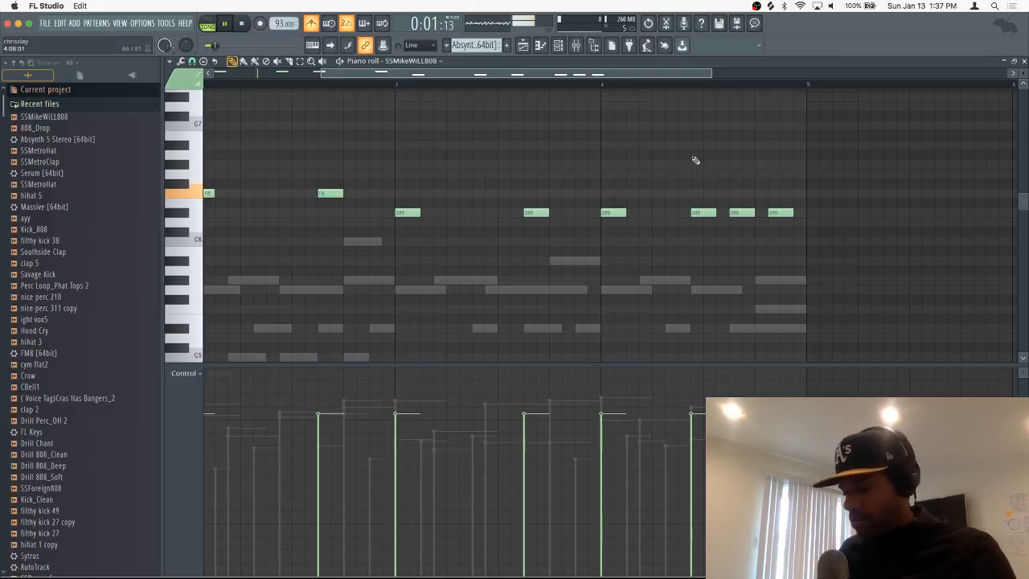
# Transpose all the 808 notes down one octave, extend each to meet the next one, and close the piano roll
pyautogui.hotkey('ctrl', 'Down')
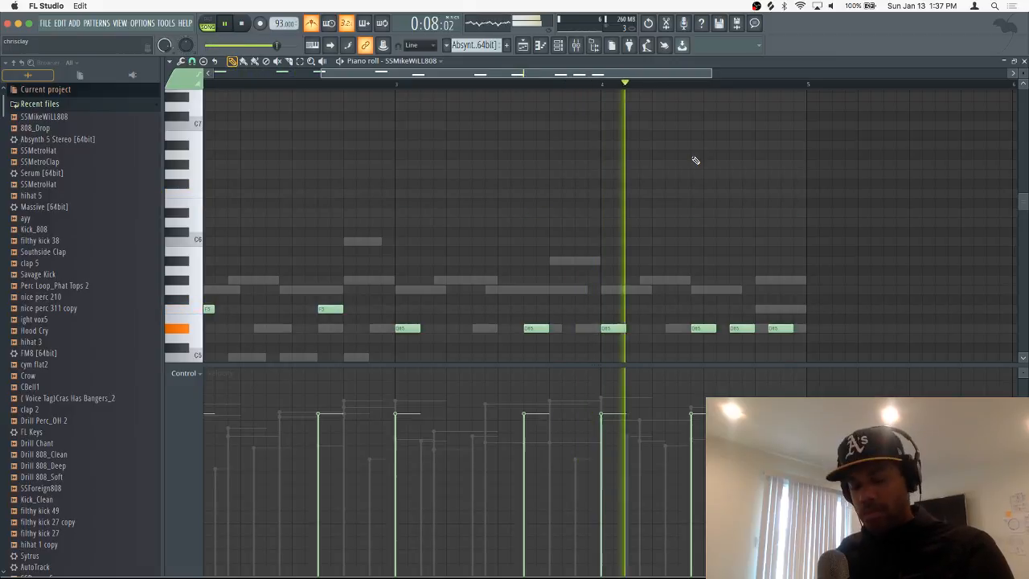
pyautogui.hotkey('ctrl', 'l')
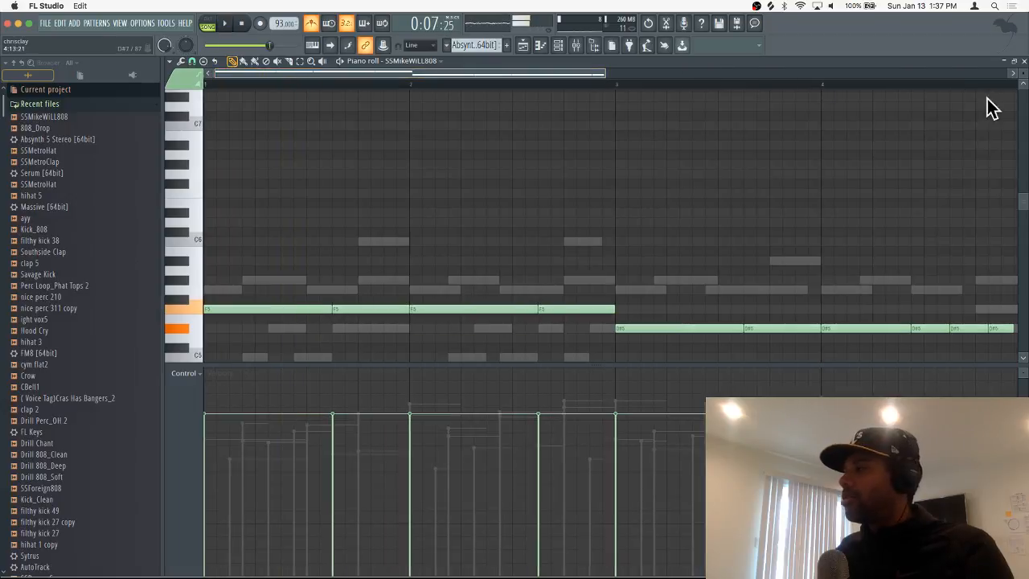
pyautogui.click(1023, 62)
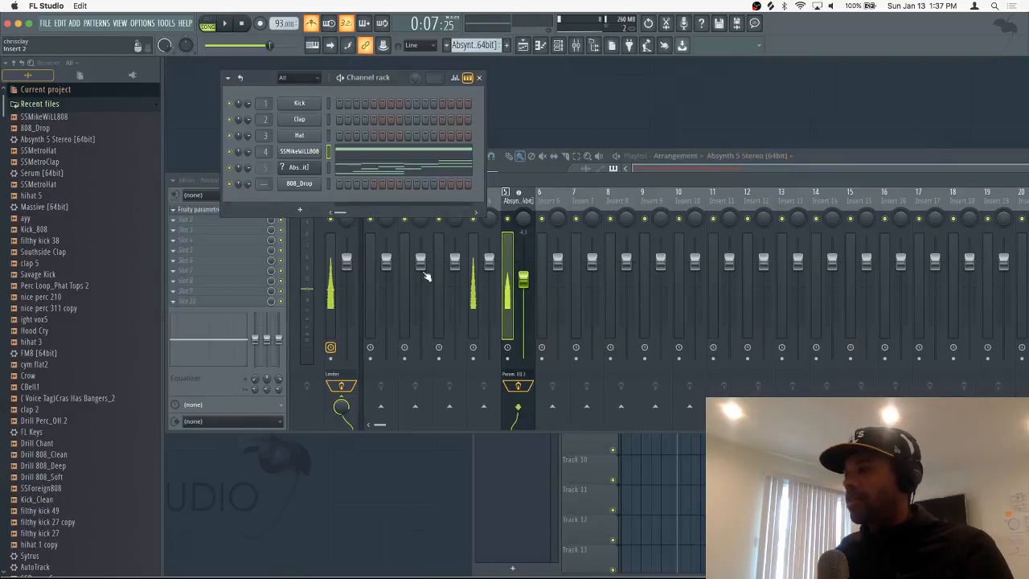
# Replay the beat, add the SSMetroHat sample as a new channel and fill it every 4 steps
pyautogui.rightClick(290, 153)
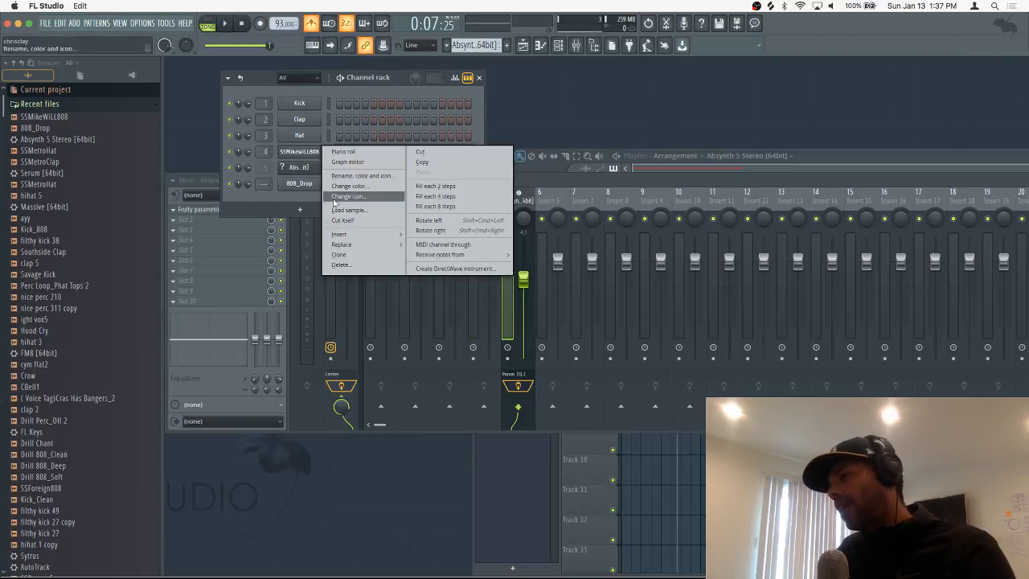
pyautogui.press('Escape')
pyautogui.press('space')
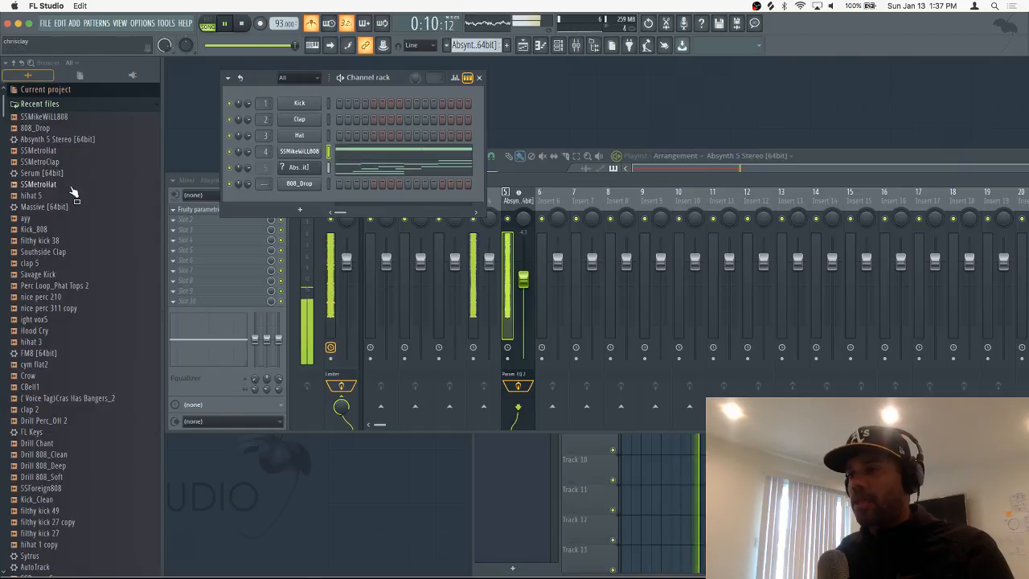
pyautogui.press('space')
pyautogui.moveTo(74, 184); pyautogui.dragTo(312, 203)
pyautogui.rightClick(315, 205)
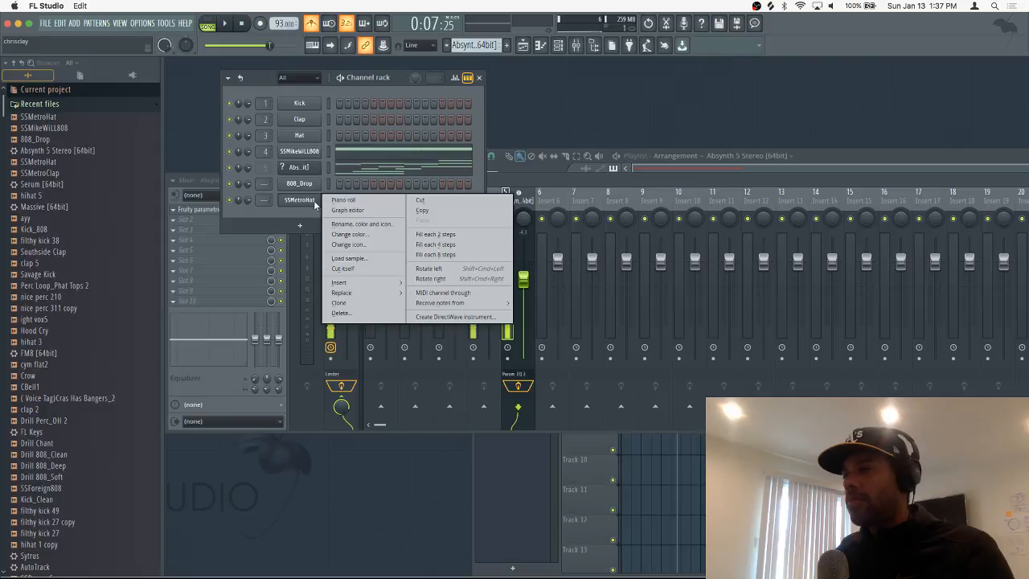
pyautogui.click(438, 244)
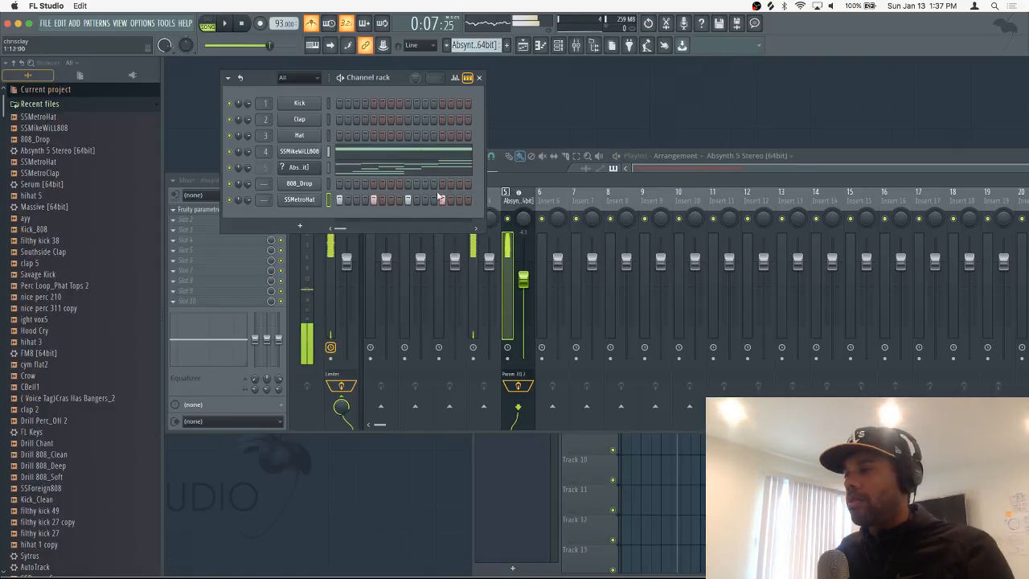
# Examine the SSMetroHat channel's notes in the piano roll and close it
pyautogui.moveTo(386, 77); pyautogui.dragTo(427, 99)
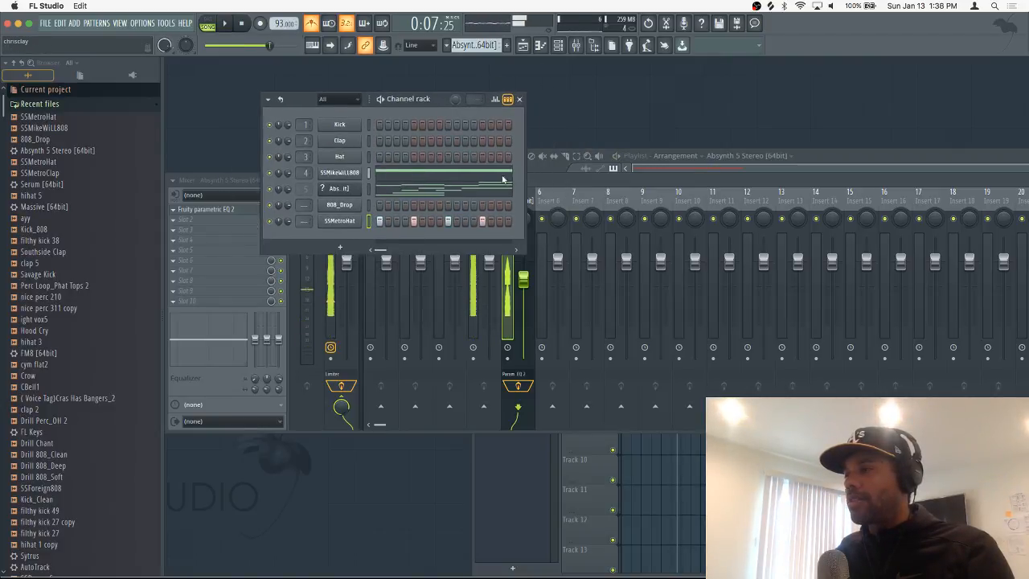
pyautogui.rightClick(336, 220)
pyautogui.click(354, 229)
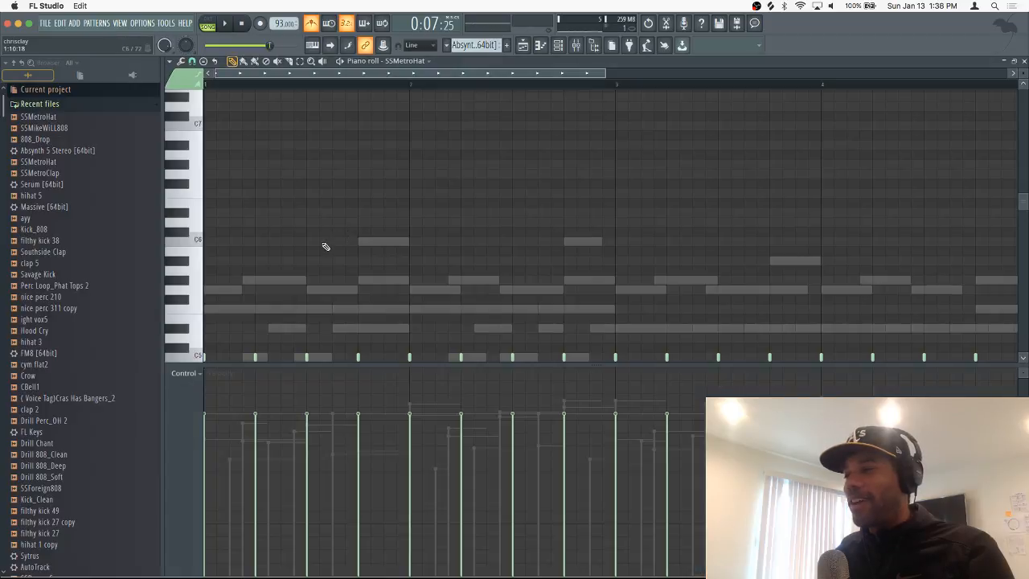
pyautogui.scroll(-5, 334, 268)
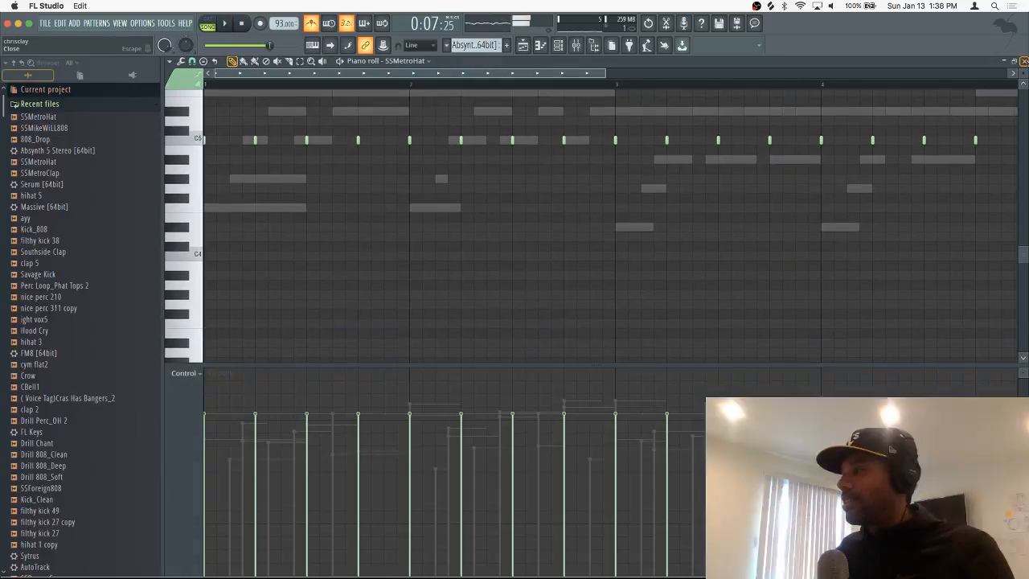
pyautogui.click(1024, 61)
# Switch playback from song to pattern mode, play the pattern and bring the playlist to the front
pyautogui.press('space')
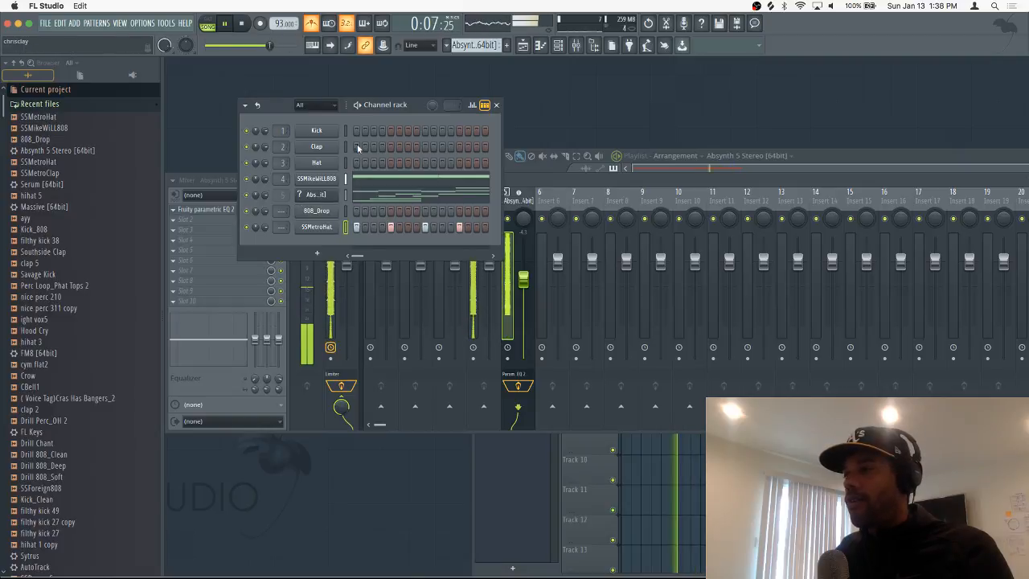
pyautogui.press('l')
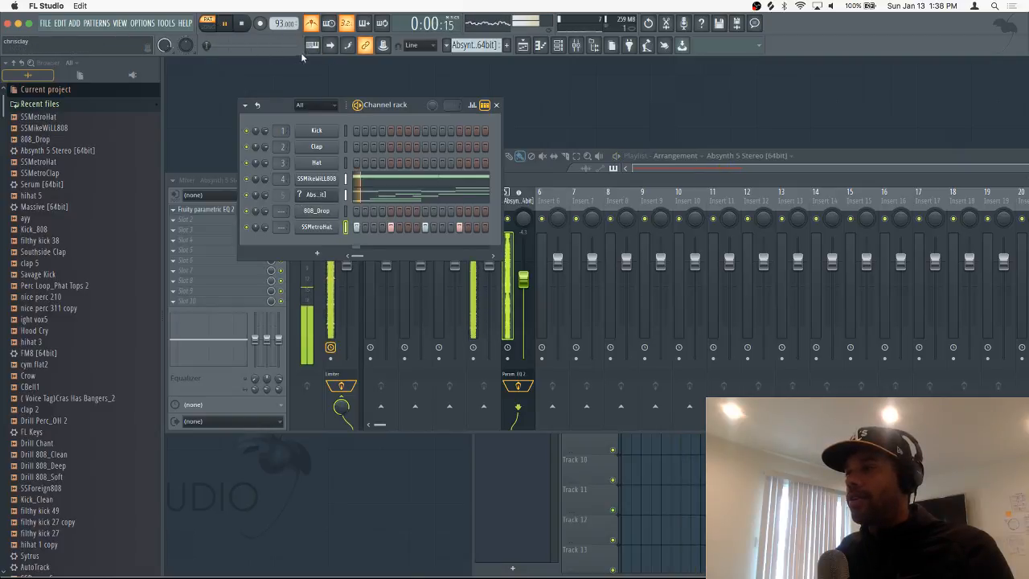
pyautogui.press('space')
pyautogui.press('space')
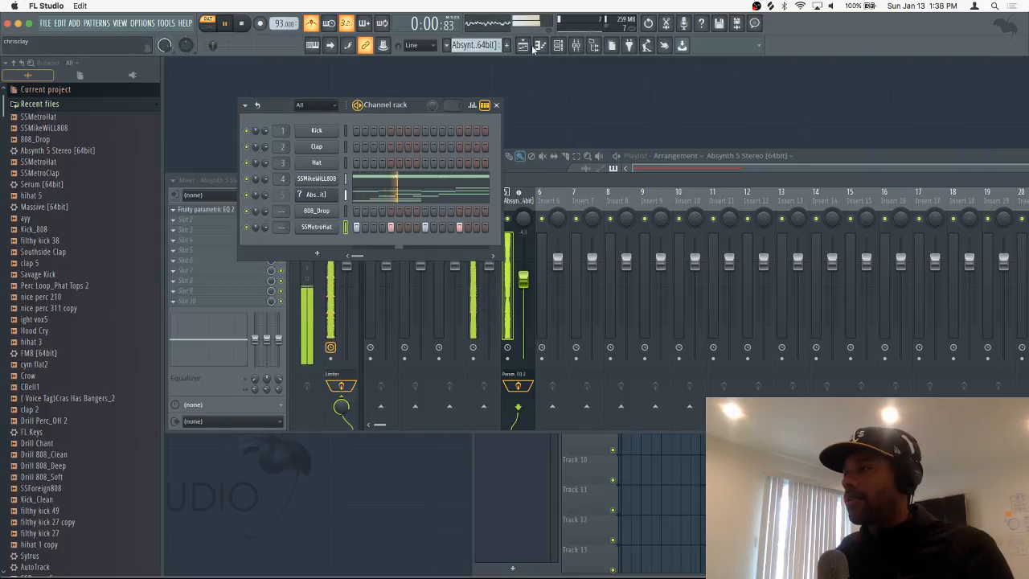
pyautogui.click(533, 46)
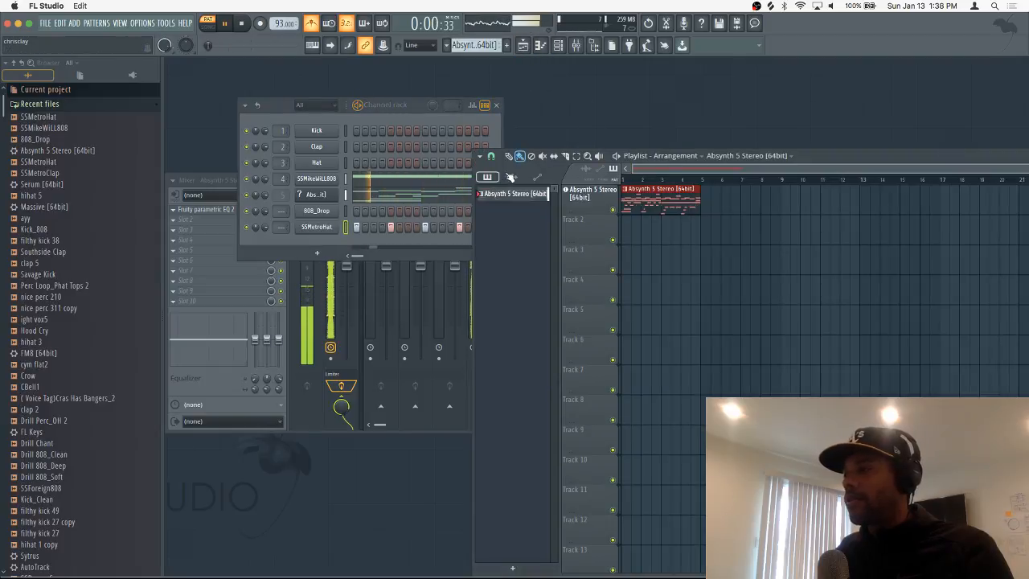
# Add the other recent SSMetroHat sample as a new channel and delete the original SSMetroHat channel
pyautogui.click(319, 227)
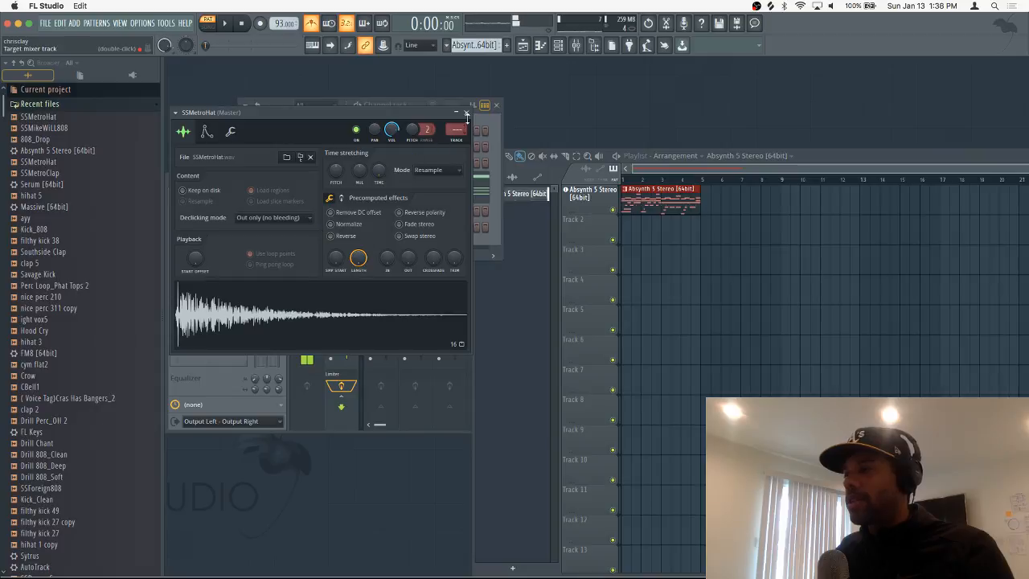
pyautogui.click(469, 111)
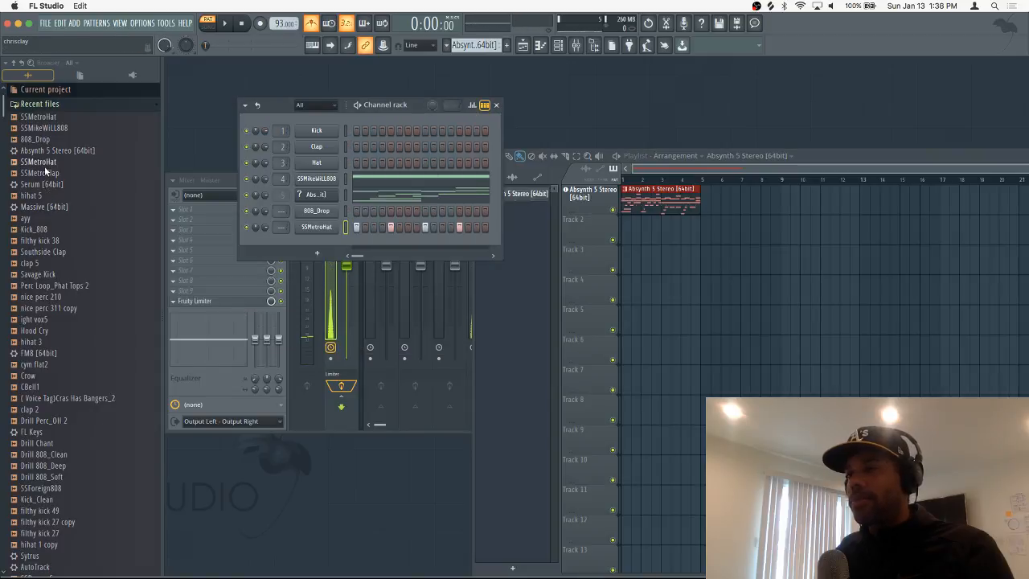
pyautogui.moveTo(44, 166); pyautogui.dragTo(309, 243)
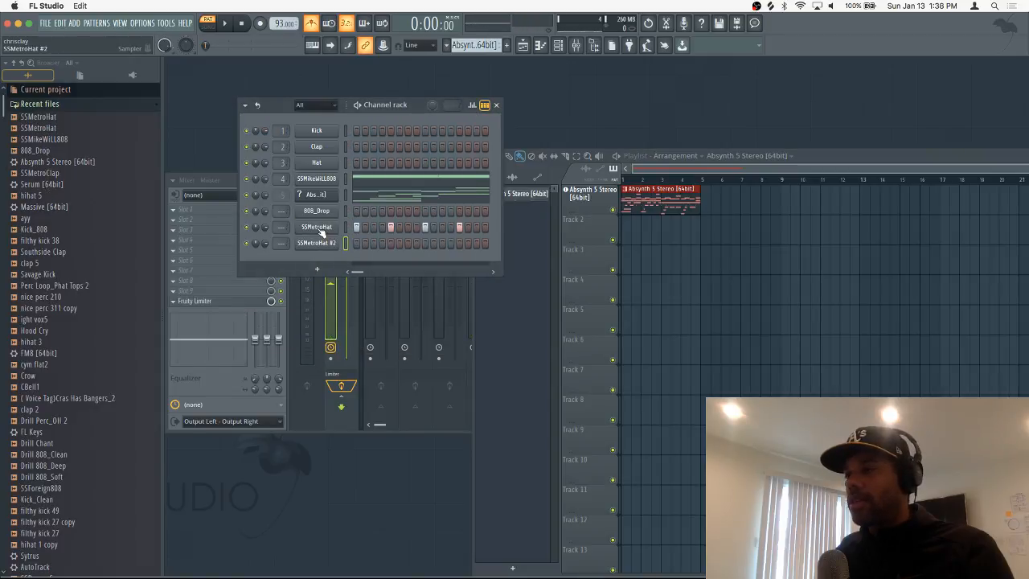
pyautogui.rightClick(344, 225)
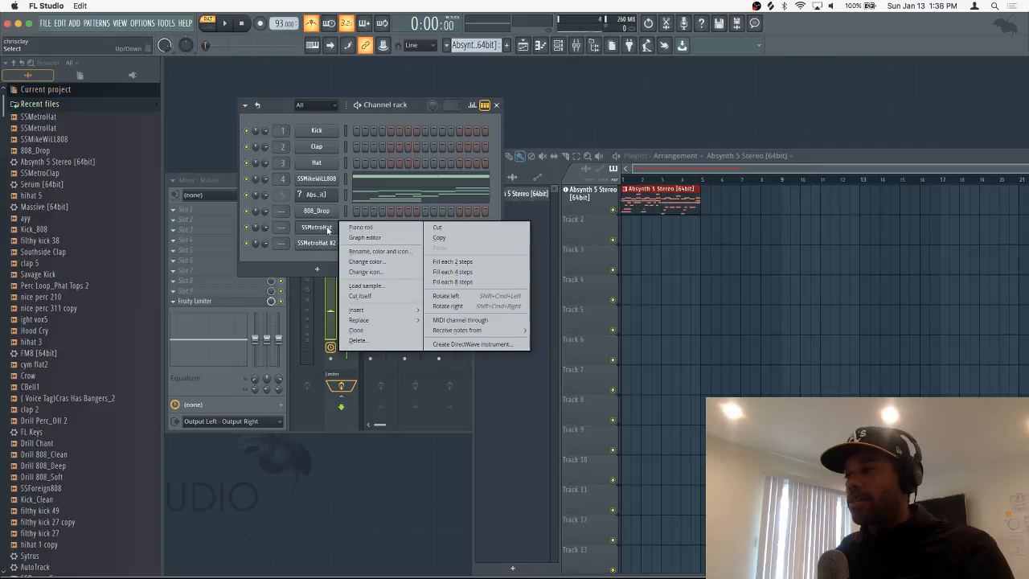
pyautogui.click(378, 341)
pyautogui.click(566, 241)
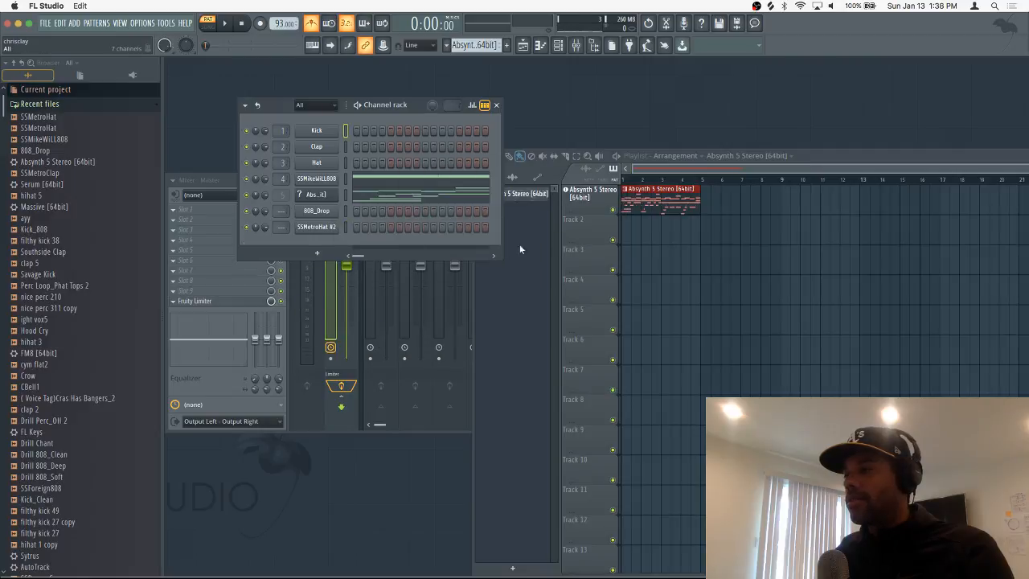
# Program SSMetroHat #2 hits every 2 steps with the pattern playing, filling all 16 steps of bar 1
pyautogui.press('space')
pyautogui.click(374, 228)
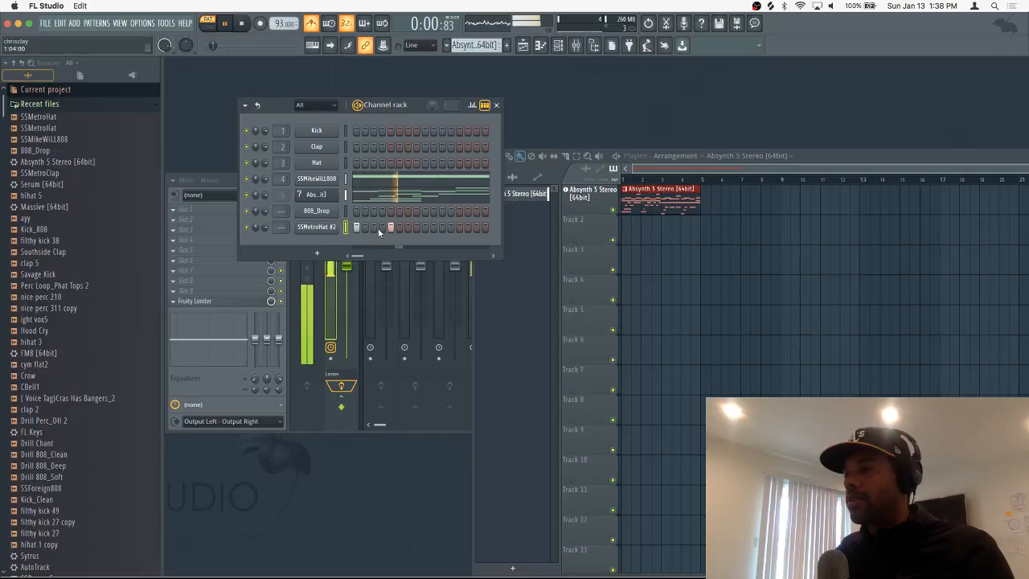
pyautogui.click(426, 227)
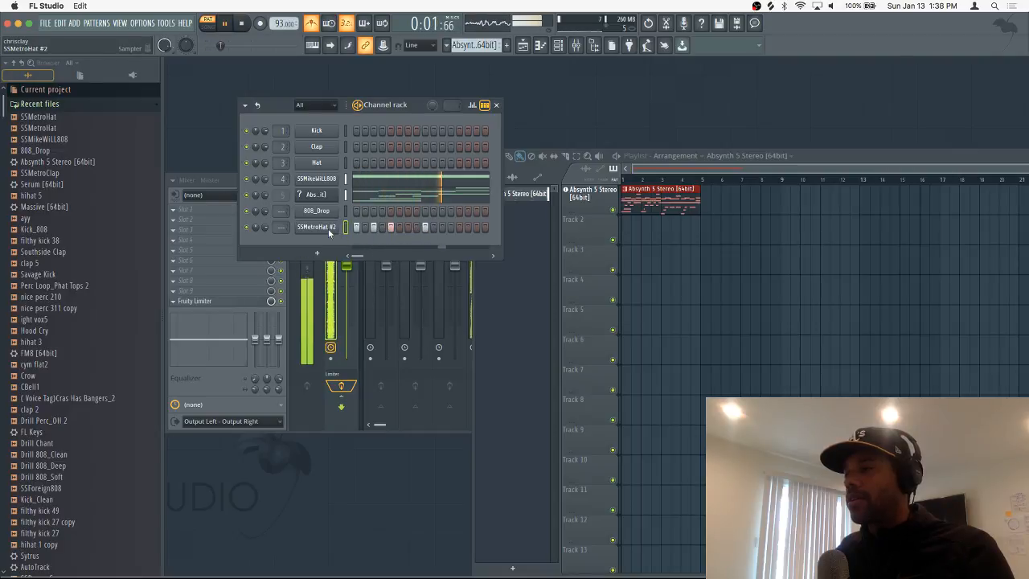
pyautogui.rightClick(328, 227)
pyautogui.click(435, 262)
pyautogui.press('space')
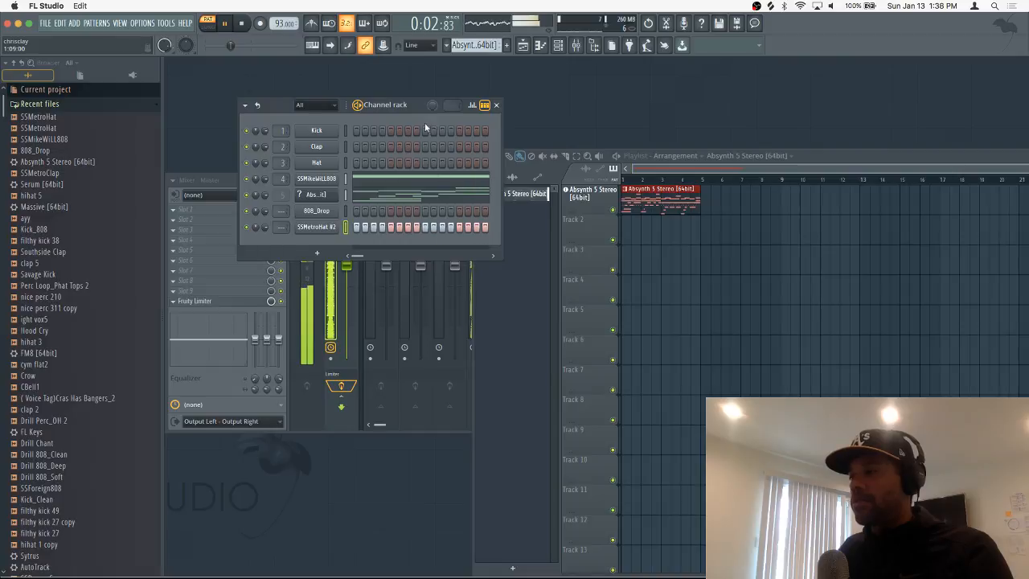
# Widen the channel rack to show all four bars and fill every remaining SSMetroHat #2 step
pyautogui.moveTo(503, 135); pyautogui.dragTo(915, 108)
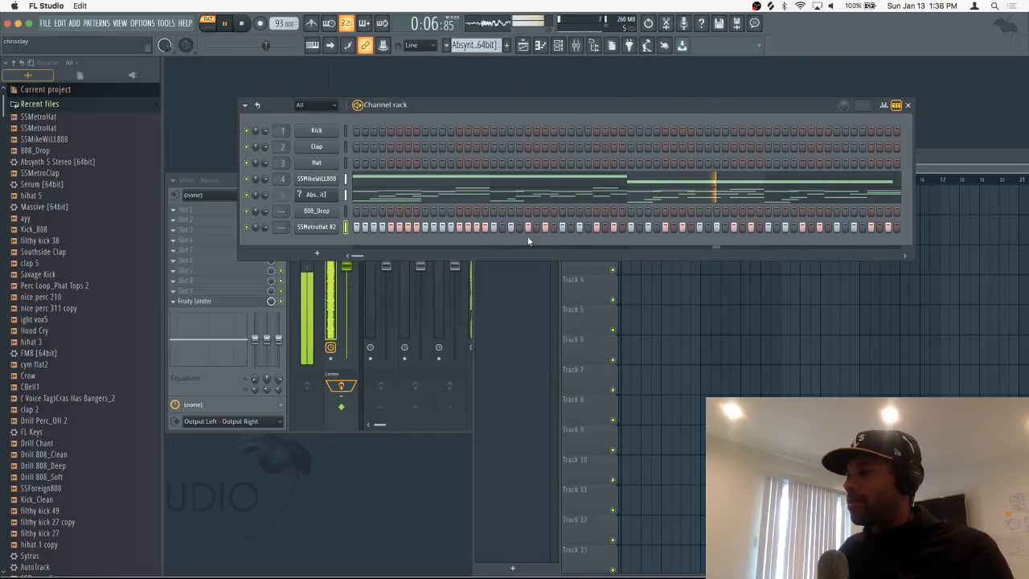
pyautogui.moveTo(493, 228); pyautogui.dragTo(852, 233)
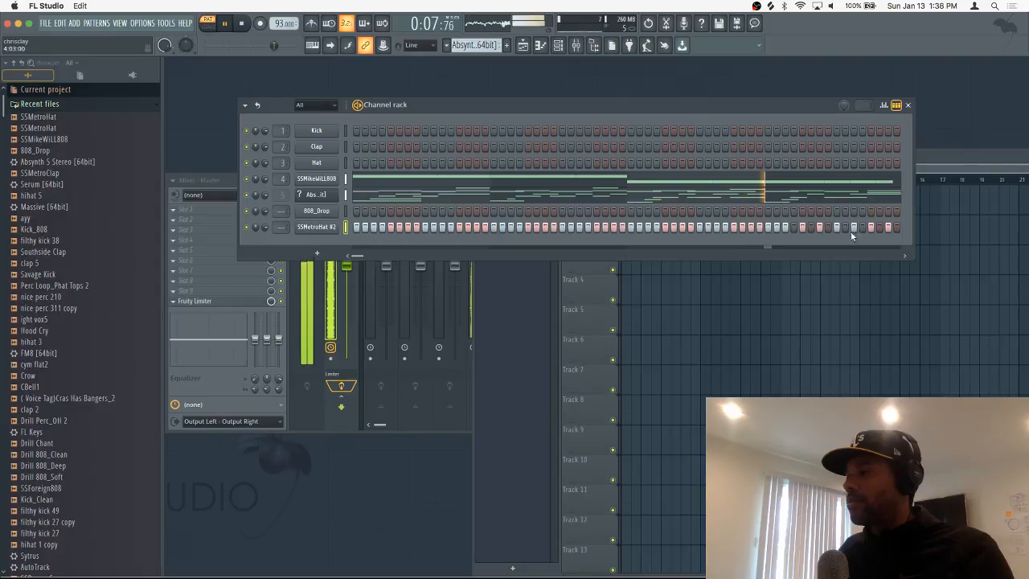
pyautogui.press('space')
pyautogui.rightClick(340, 228)
# Add the Southside Clap sample as a new channel and restart the pattern
pyautogui.click(69, 252)
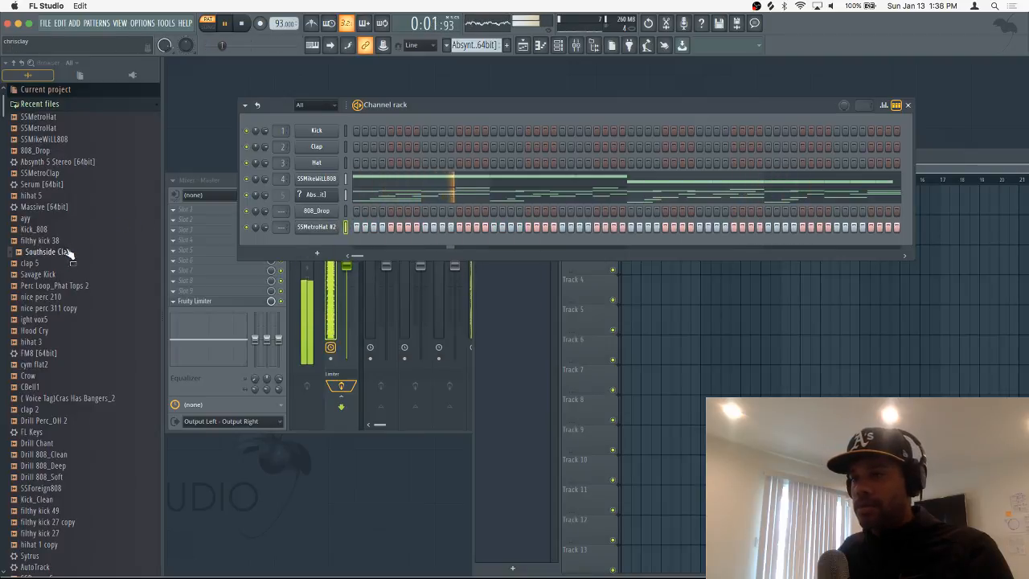
pyautogui.moveTo(307, 247); pyautogui.dragTo(301, 242)
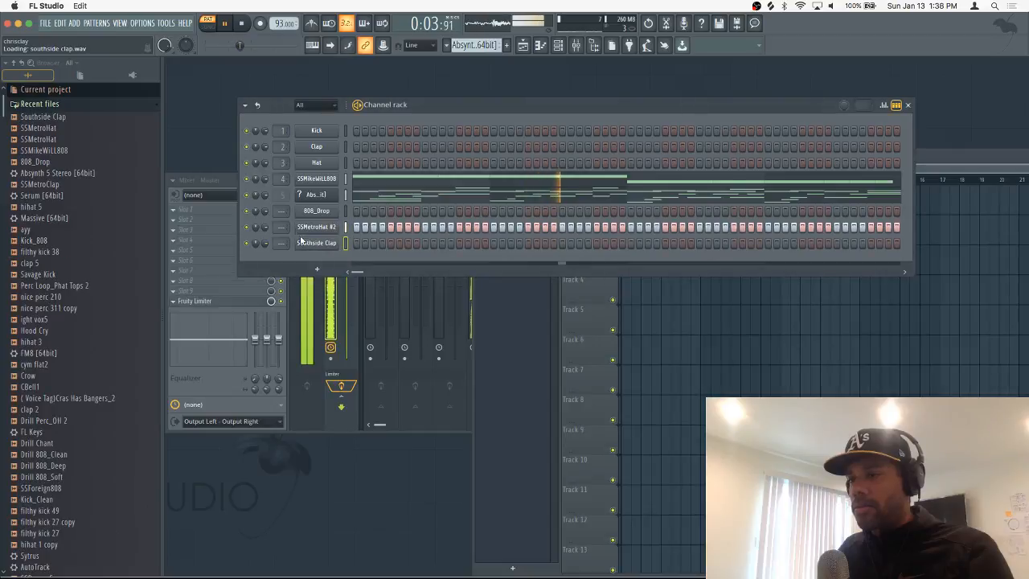
pyautogui.press('space')
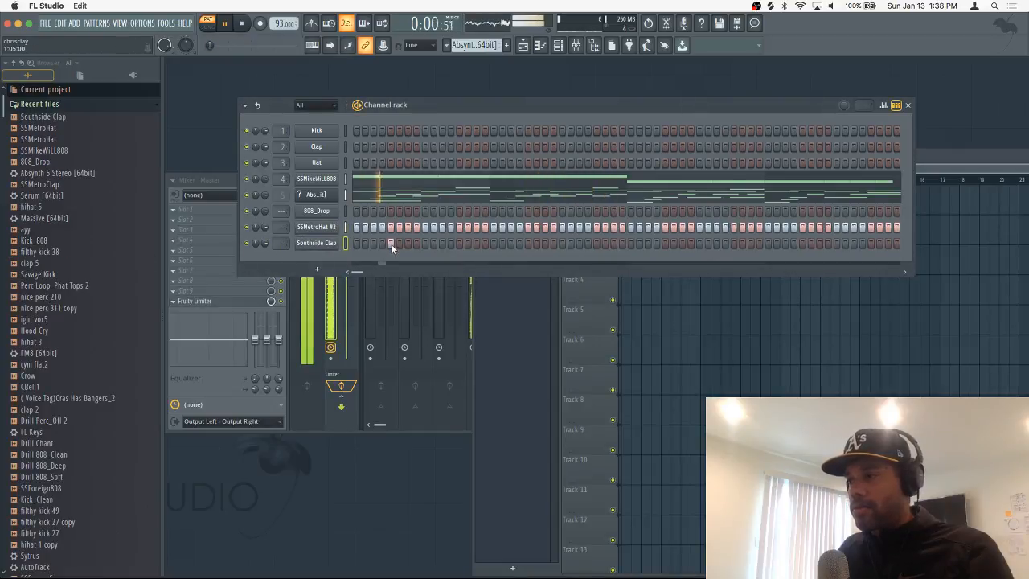
# Place Southside Clap hits on steps 5 and 13 of all four bars
pyautogui.click(391, 244)
pyautogui.click(459, 243)
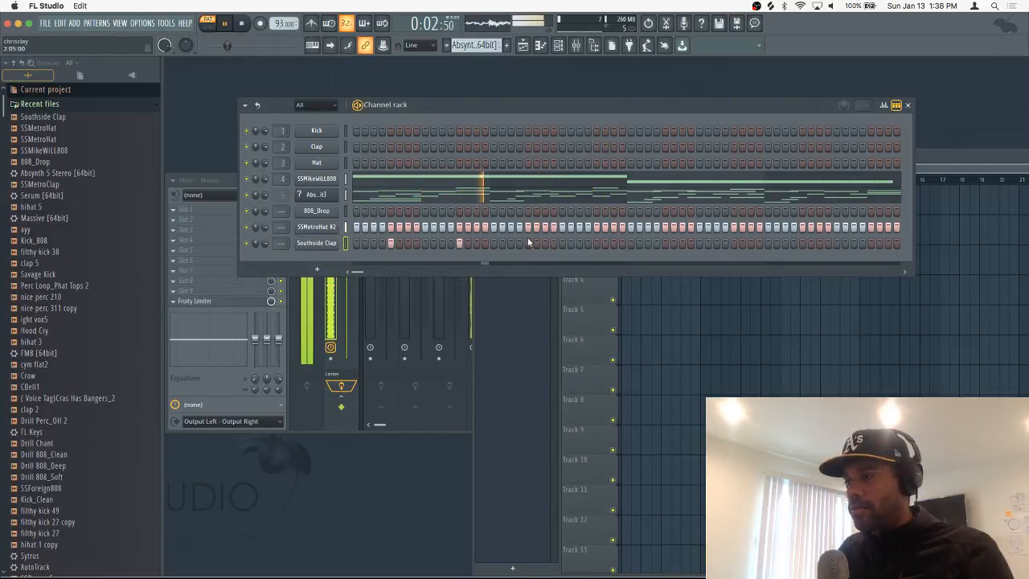
pyautogui.click(528, 244)
pyautogui.click(596, 244)
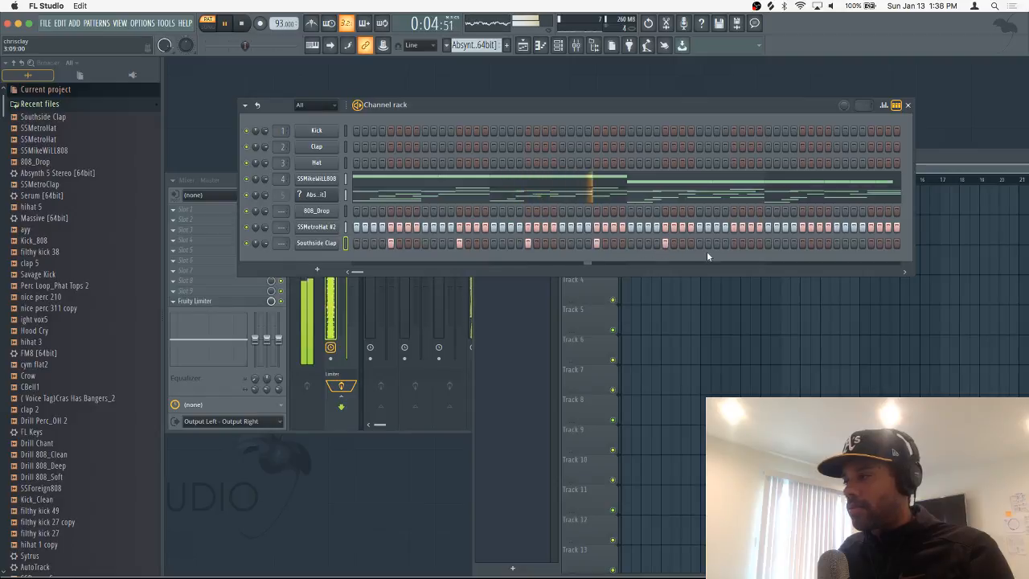
pyautogui.click(733, 244)
pyautogui.click(802, 244)
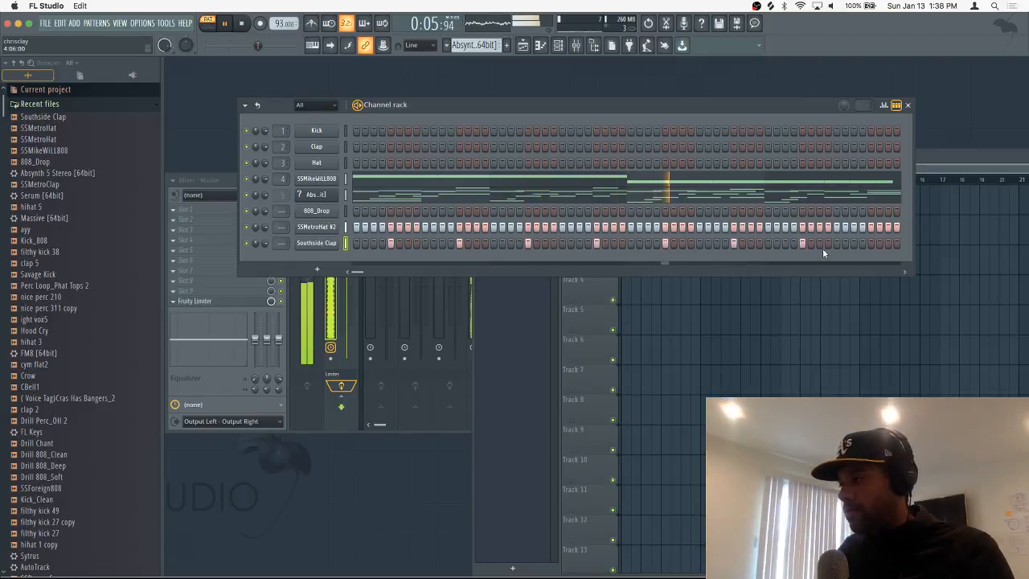
pyautogui.click(870, 243)
# Clear the SSMetroHat #2 steps and refill the channel with a hit on every 2 steps across four bars
pyautogui.rightClick(325, 227)
pyautogui.click(443, 228)
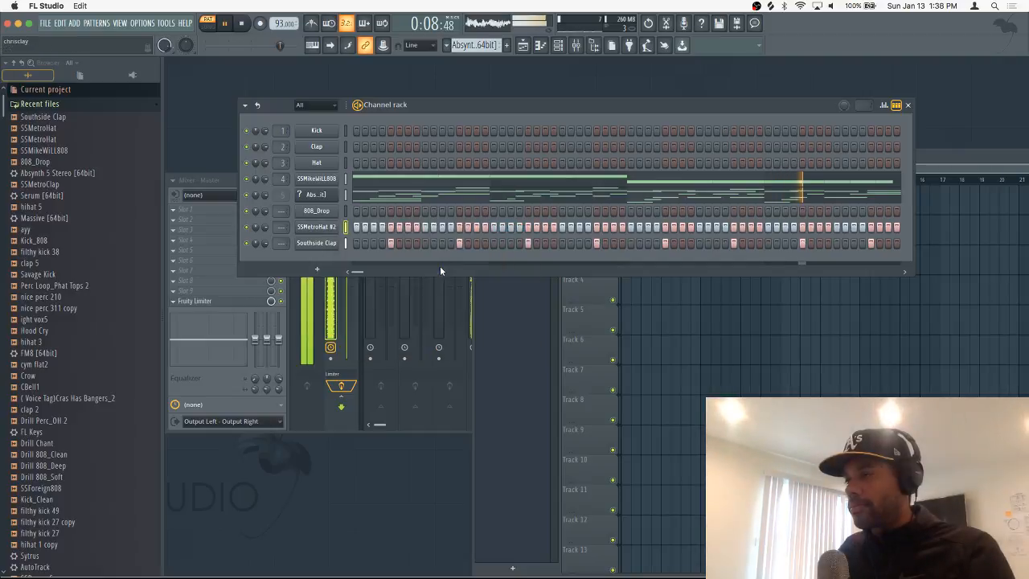
pyautogui.rightClick(312, 230)
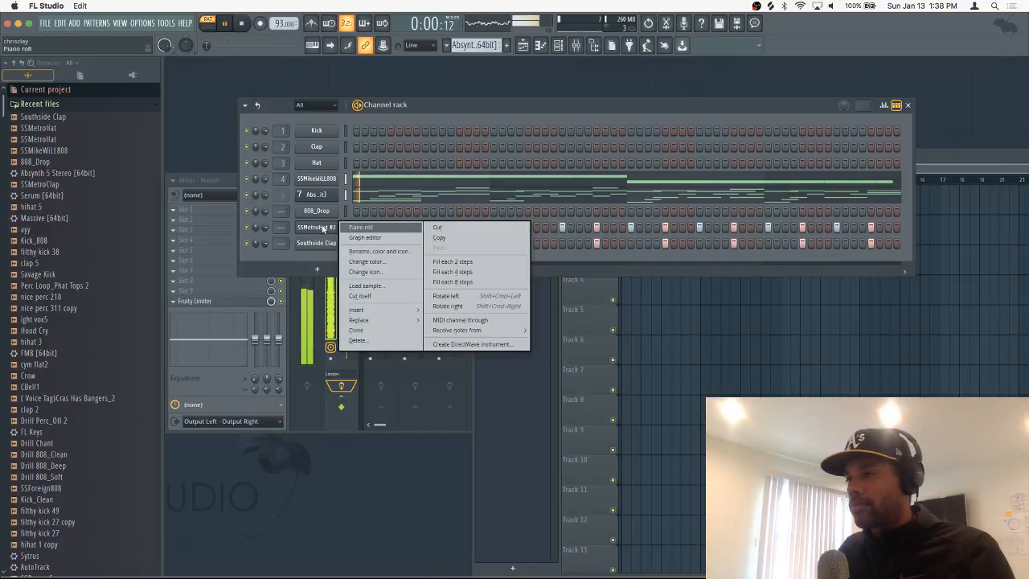
pyautogui.click(366, 229)
pyautogui.rightClick(307, 231)
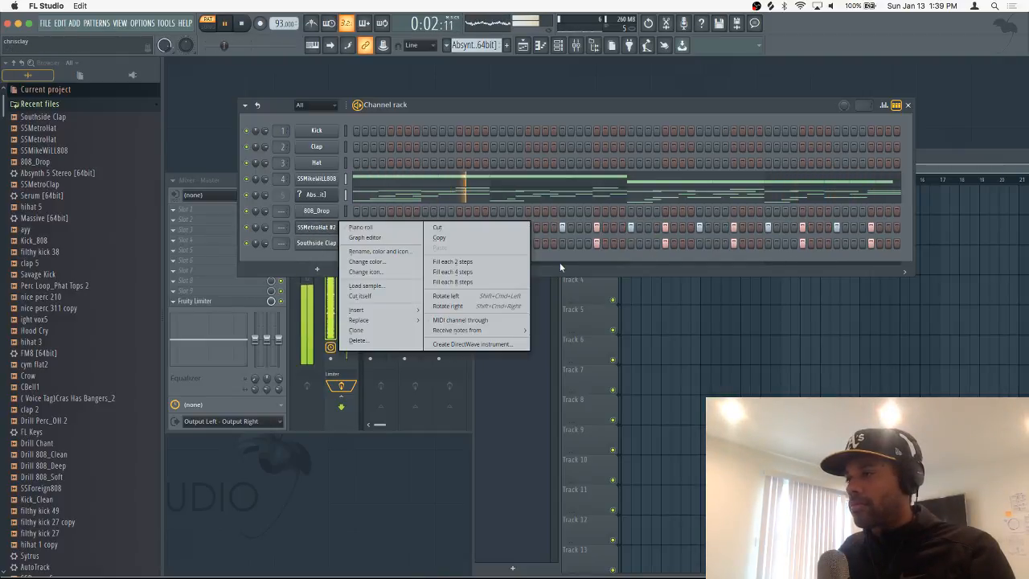
pyautogui.click(453, 262)
# Open the SSMetroHat #2 notes in the piano roll, extend them with quick legato and restart the pattern
pyautogui.rightClick(344, 228)
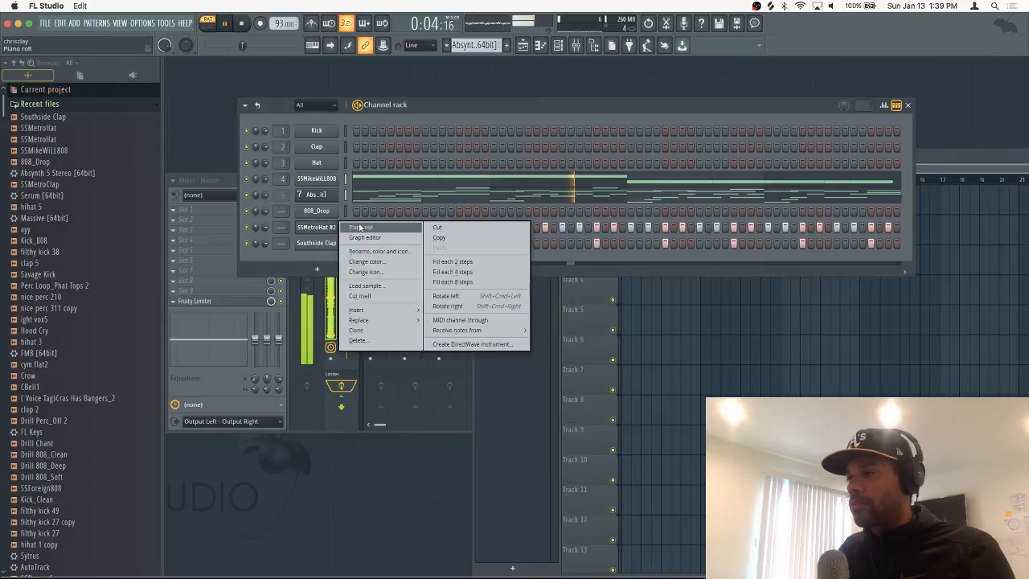
pyautogui.click(361, 230)
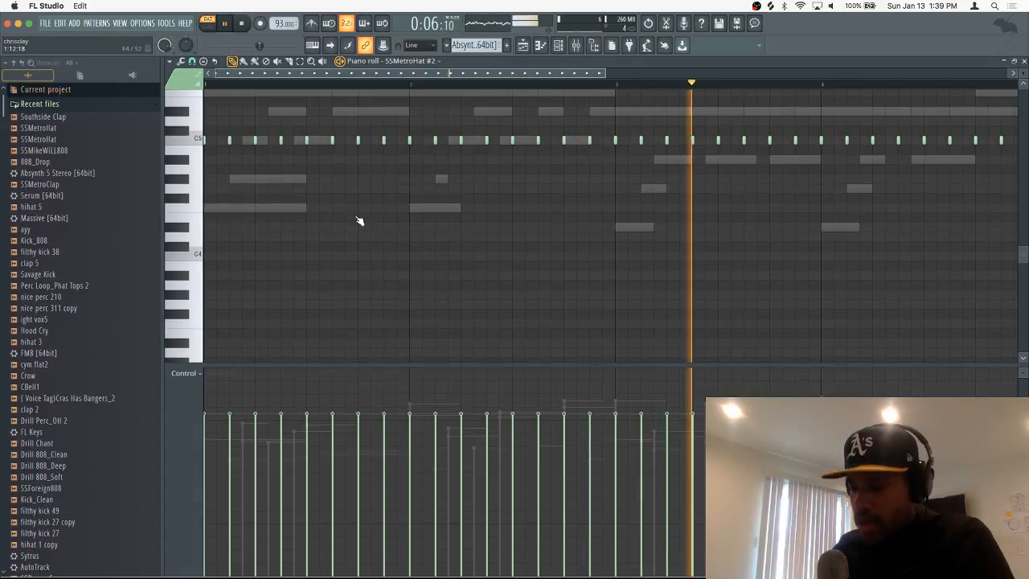
pyautogui.press('super+l')
pyautogui.press('space')
pyautogui.press('space')
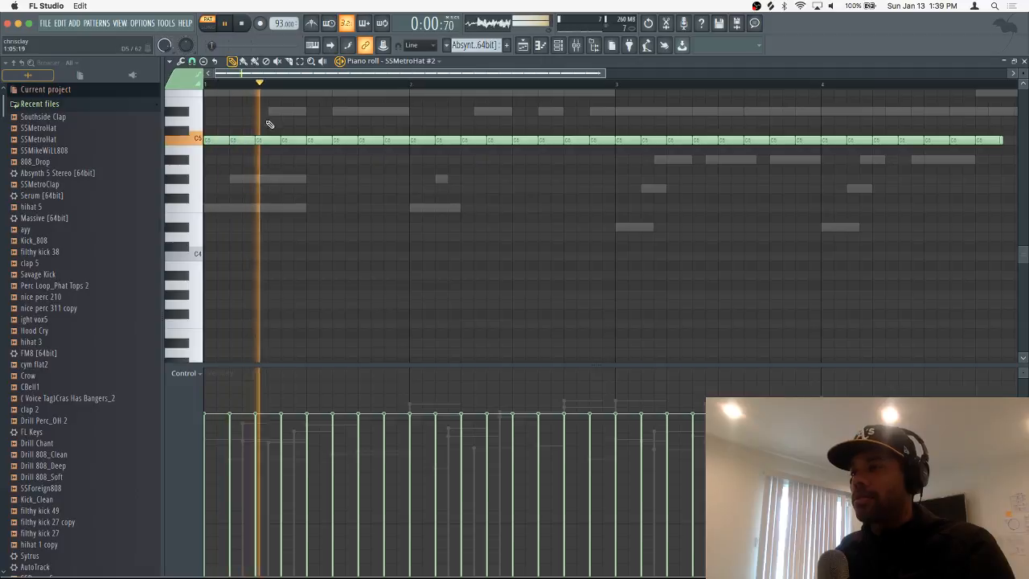
# Chop the C5 hat note on step 7 of bar 1 into a fine roll and copy it to step 15 at G#4
pyautogui.moveTo(283, 122); pyautogui.dragTo(301, 158)
pyautogui.press('super+u')
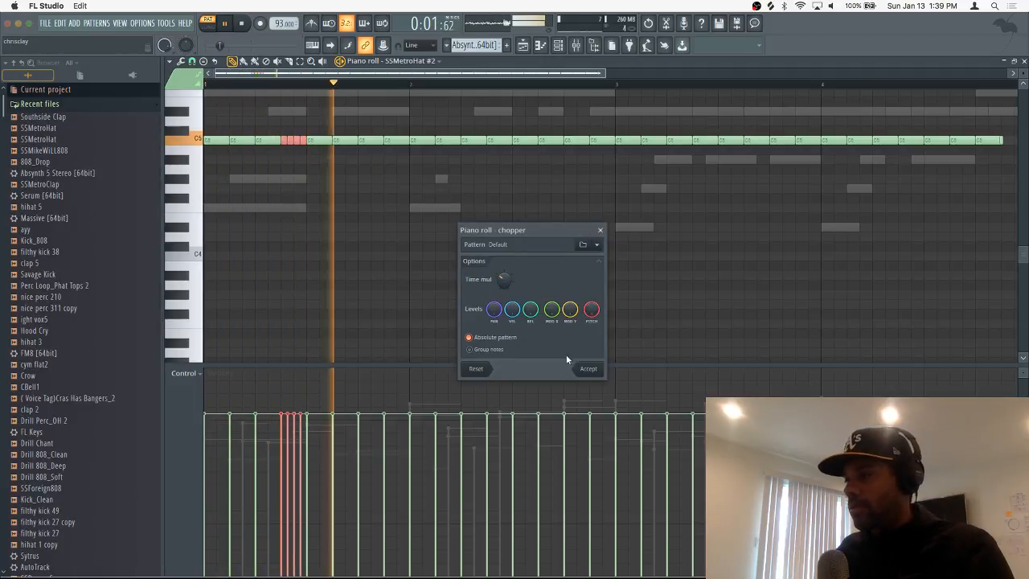
pyautogui.press('space')
pyautogui.press('space')
pyautogui.press('space')
pyautogui.moveTo(505, 279); pyautogui.dragTo(504, 289)
pyautogui.press('space')
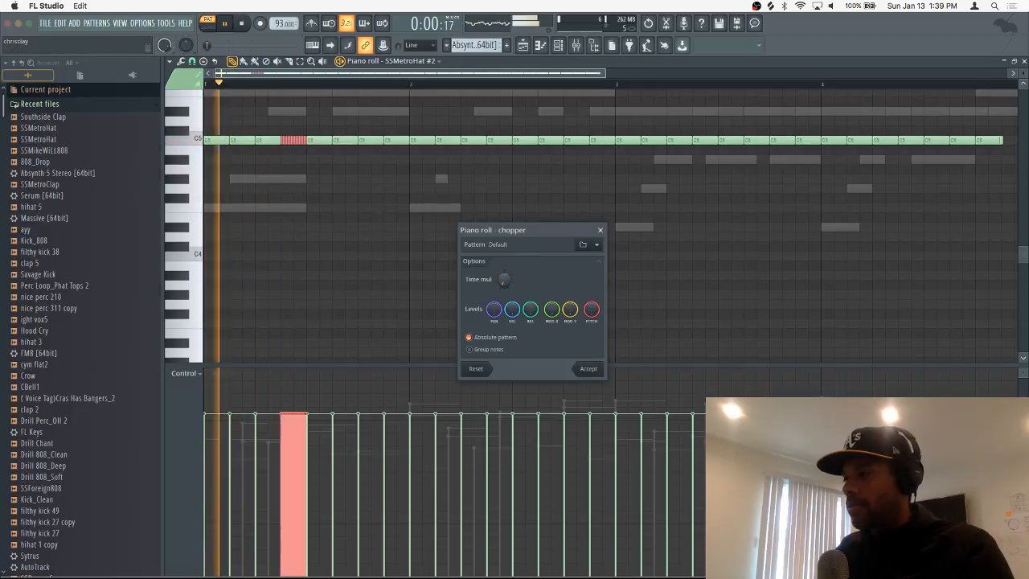
pyautogui.press('space')
pyautogui.press('space')
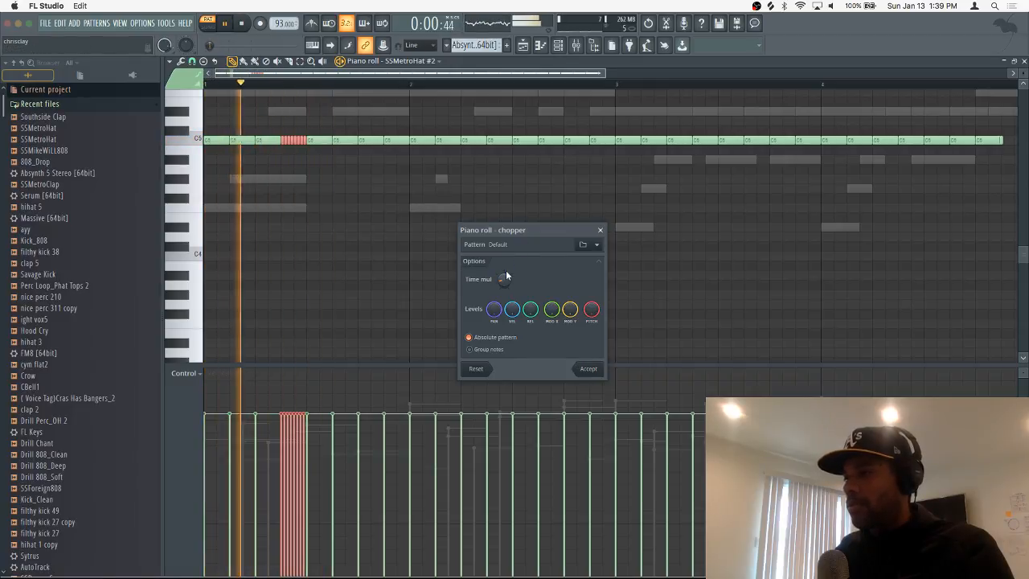
pyautogui.click(588, 368)
pyautogui.moveTo(293, 140); pyautogui.dragTo(394, 177)
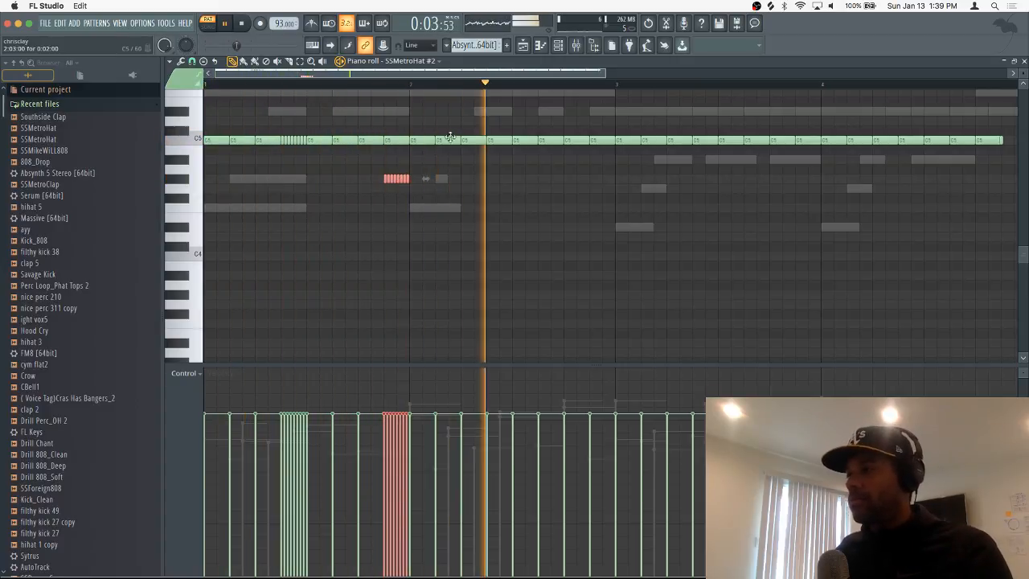
# Replace the hat notes in bars 2 to 4 with three duplicates of bar 1 and restart the pattern
pyautogui.moveTo(422, 119); pyautogui.dragTo(1001, 190)
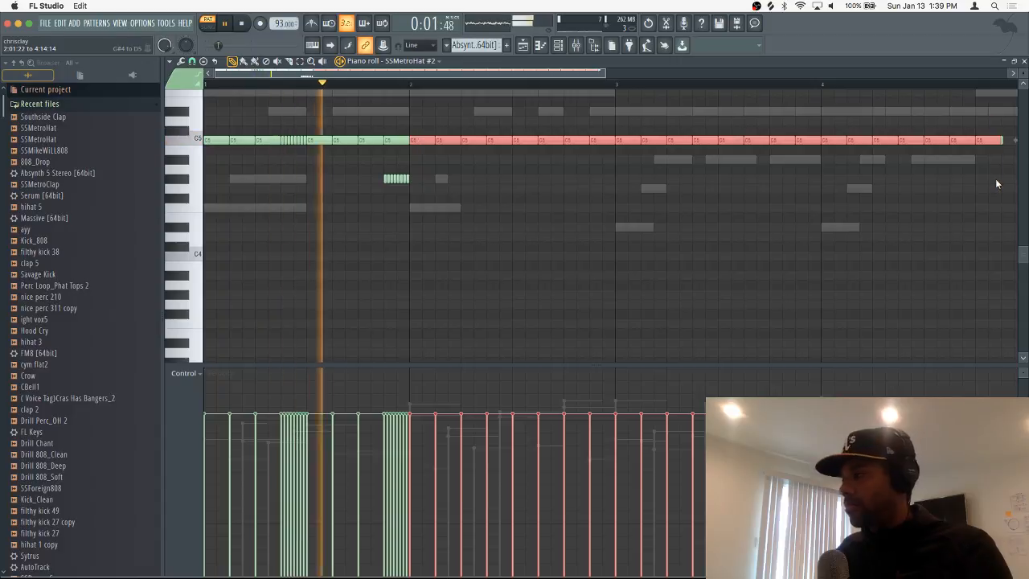
pyautogui.press('Delete')
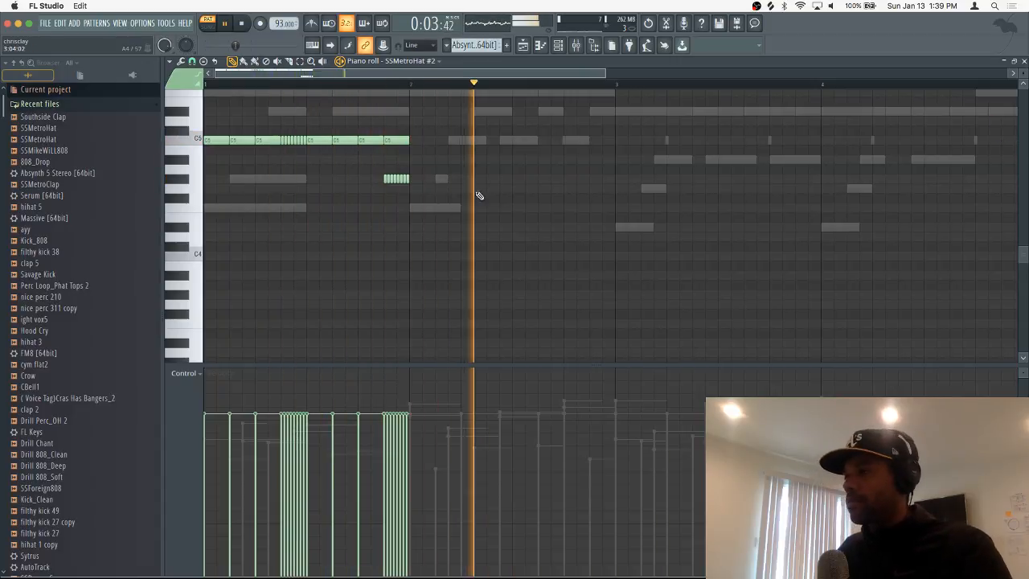
pyautogui.moveTo(449, 120); pyautogui.dragTo(98, 251)
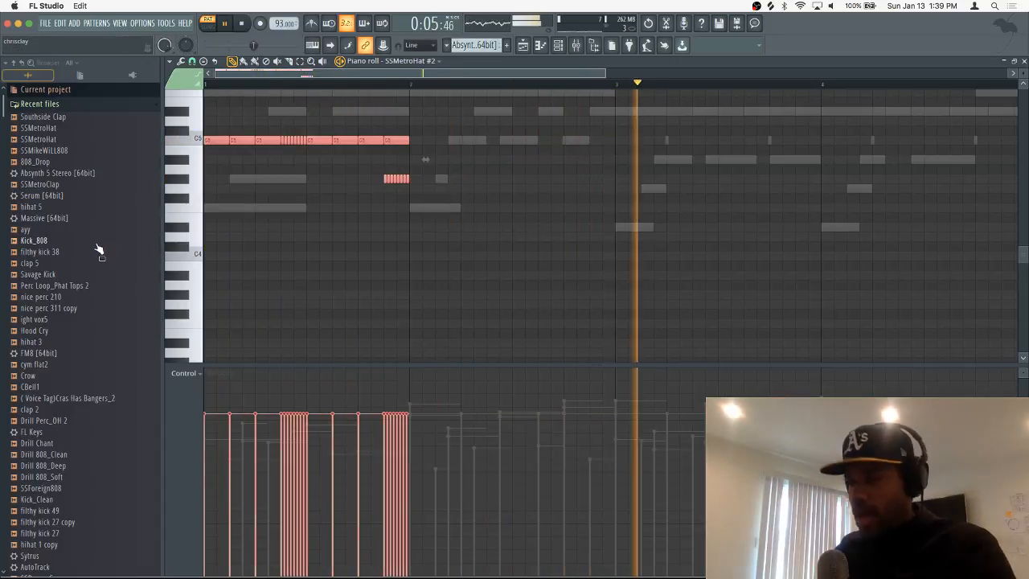
pyautogui.hotkey('ctrl', 'b')
pyautogui.hotkey('ctrl', 'b')
pyautogui.hotkey('ctrl', 'b')
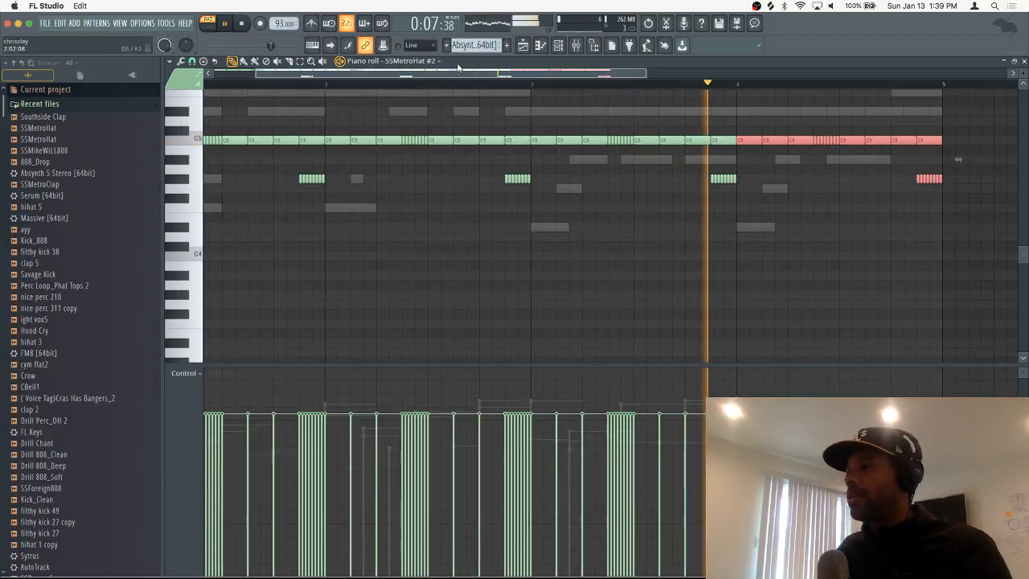
pyautogui.press('space')
pyautogui.press('space')
# Add single low hat notes at A#4, G4, F#4 and F4 between the rolls across all four bars, then close the piano roll
pyautogui.click(222, 160)
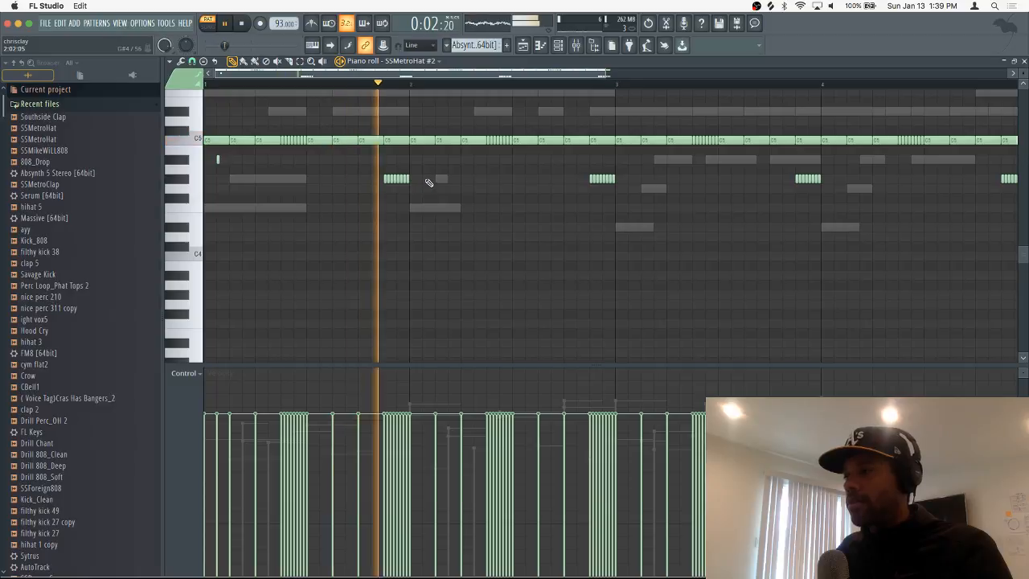
pyautogui.click(424, 197)
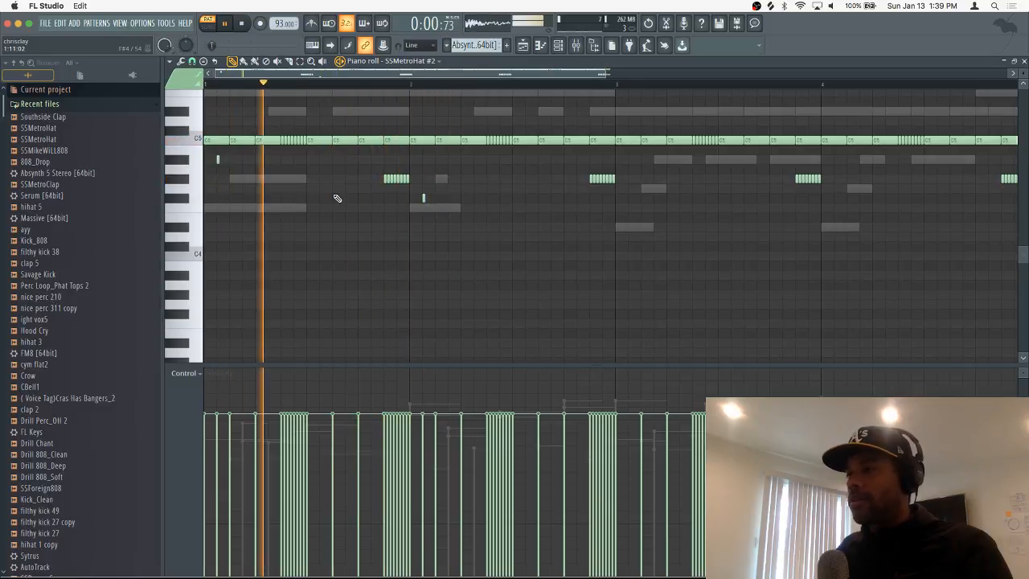
pyautogui.click(320, 188)
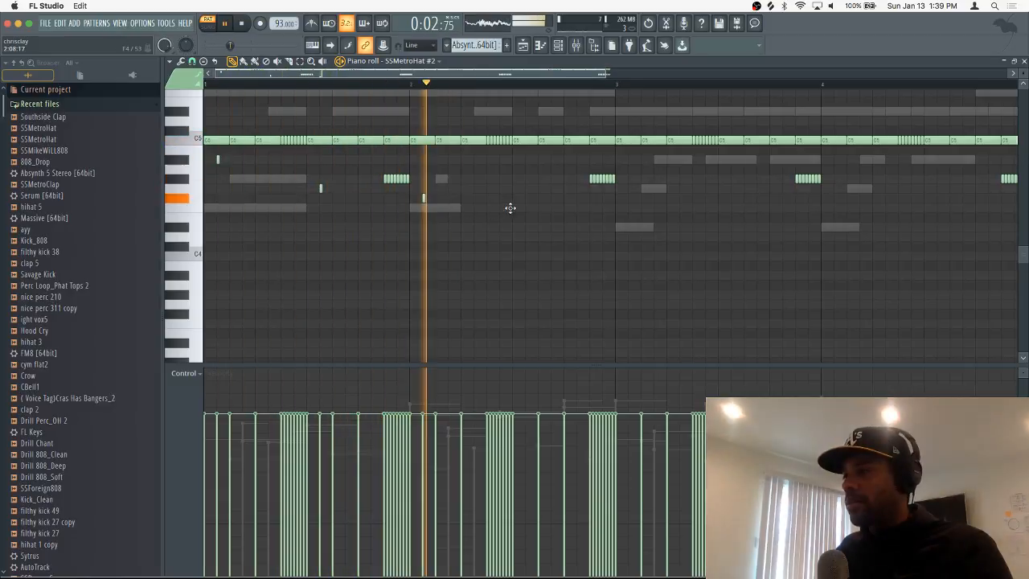
pyautogui.click(526, 198)
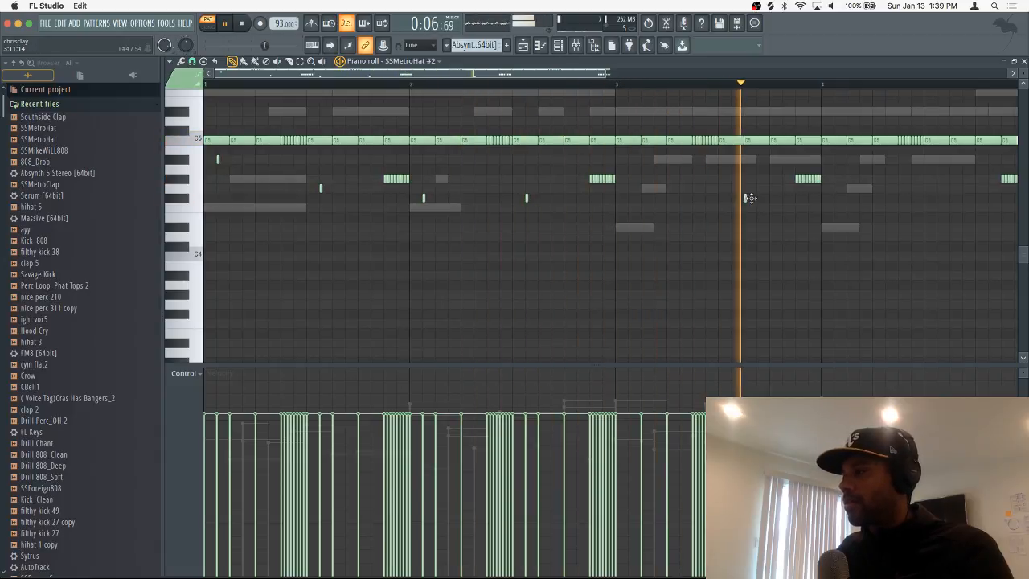
pyautogui.press('space')
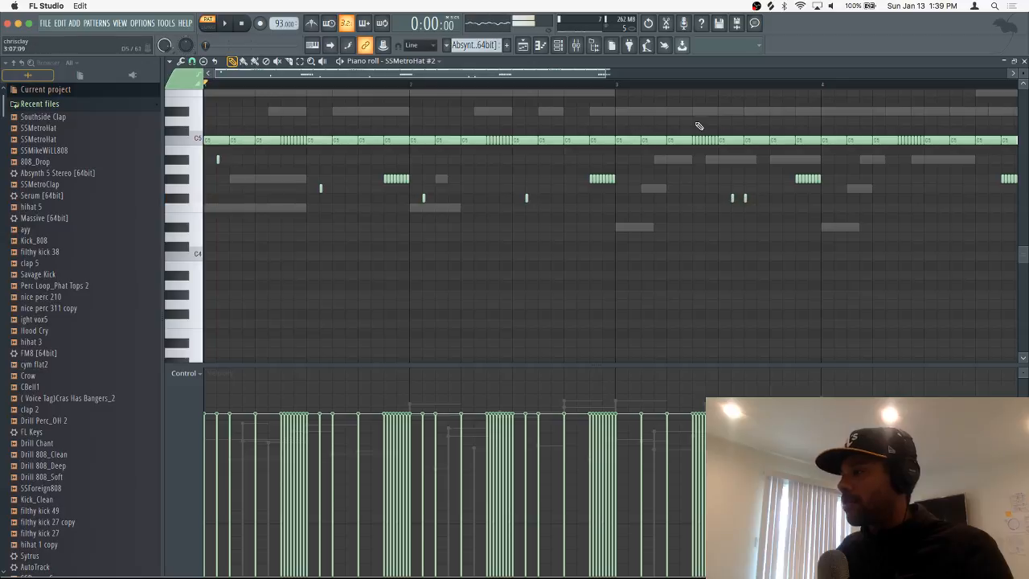
pyautogui.click(848, 198)
pyautogui.press('space')
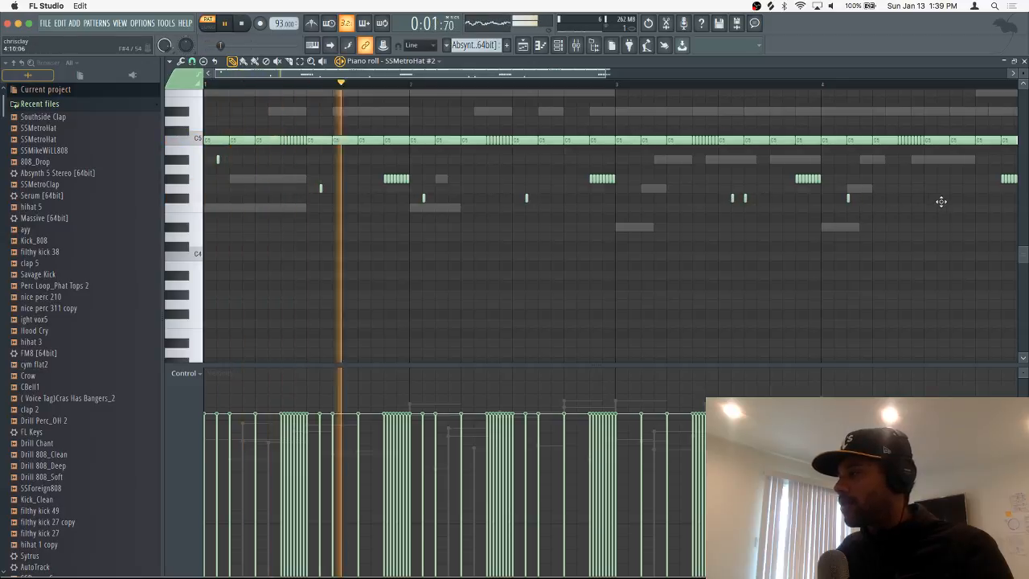
pyautogui.moveTo(571, 74); pyautogui.dragTo(635, 99)
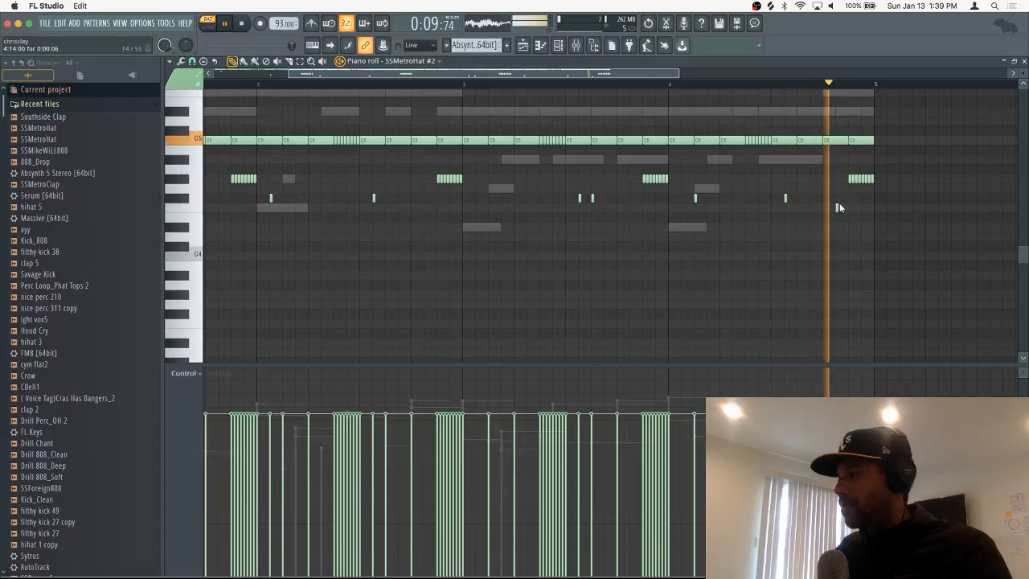
pyautogui.press('F7')
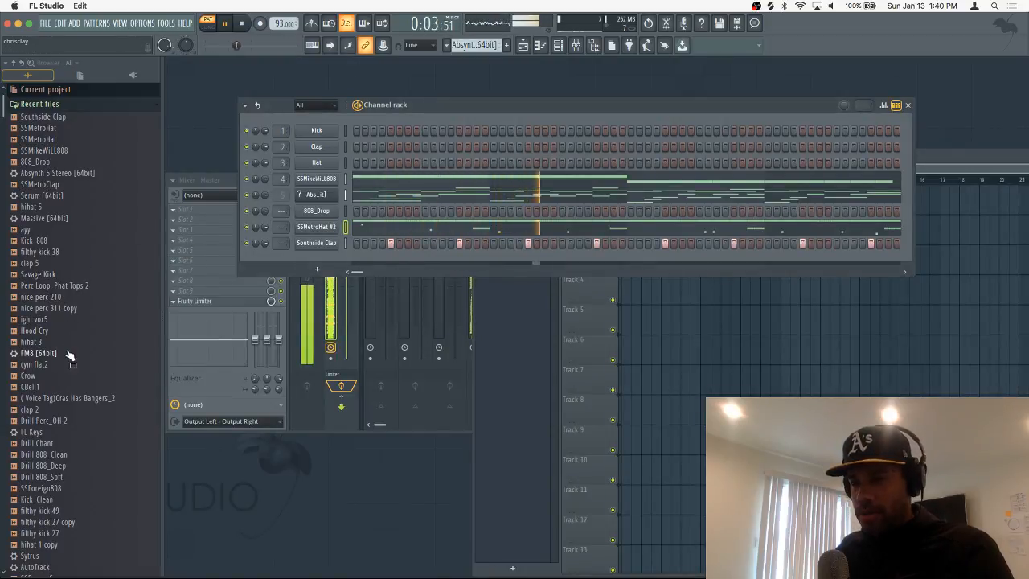
# Audition the Kick_Clean sample, add it as a new channel and preview it with the pattern stopped
pyautogui.click(62, 499)
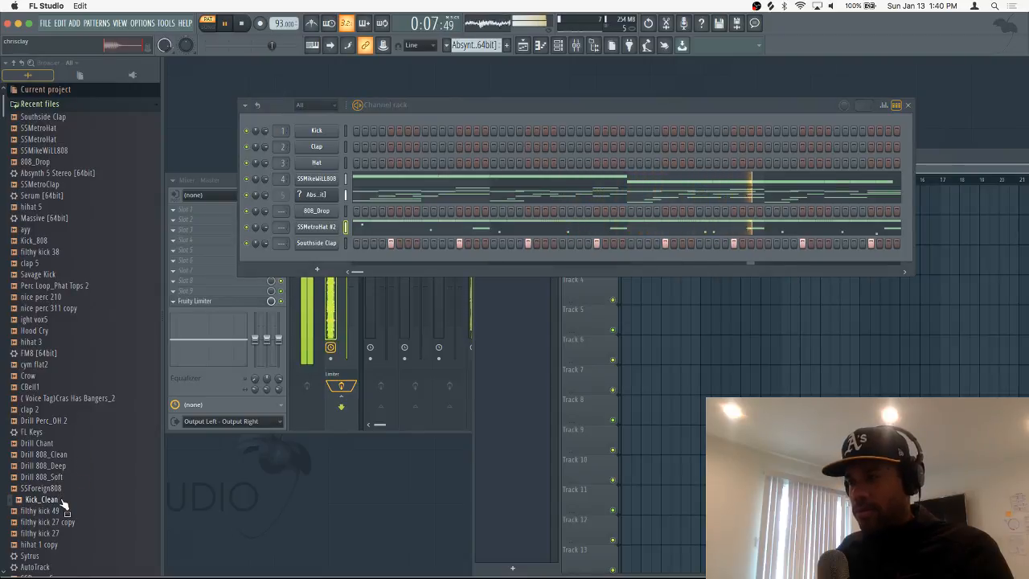
pyautogui.moveTo(63, 500); pyautogui.dragTo(315, 259)
pyautogui.press('space')
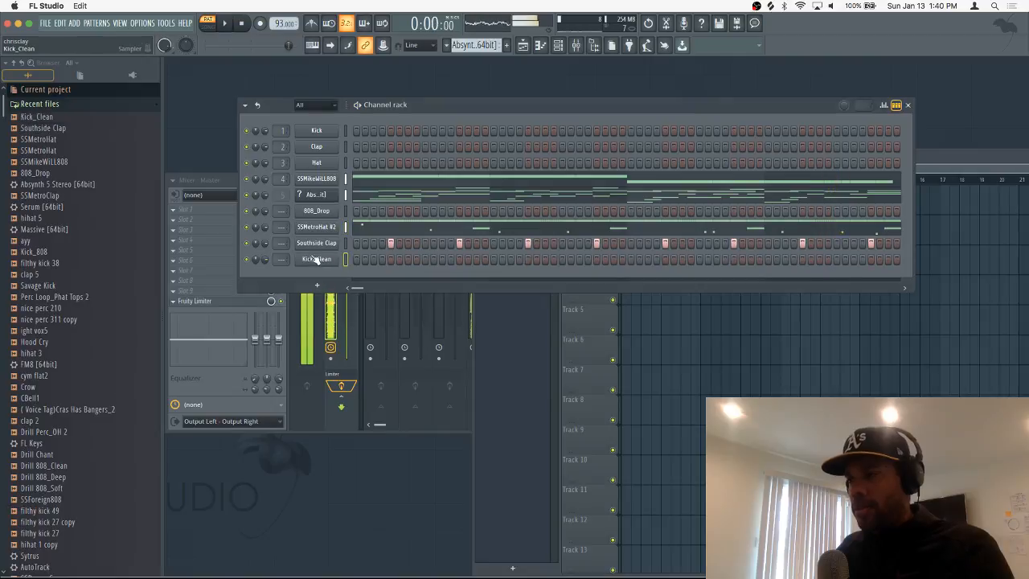
pyautogui.click(316, 259)
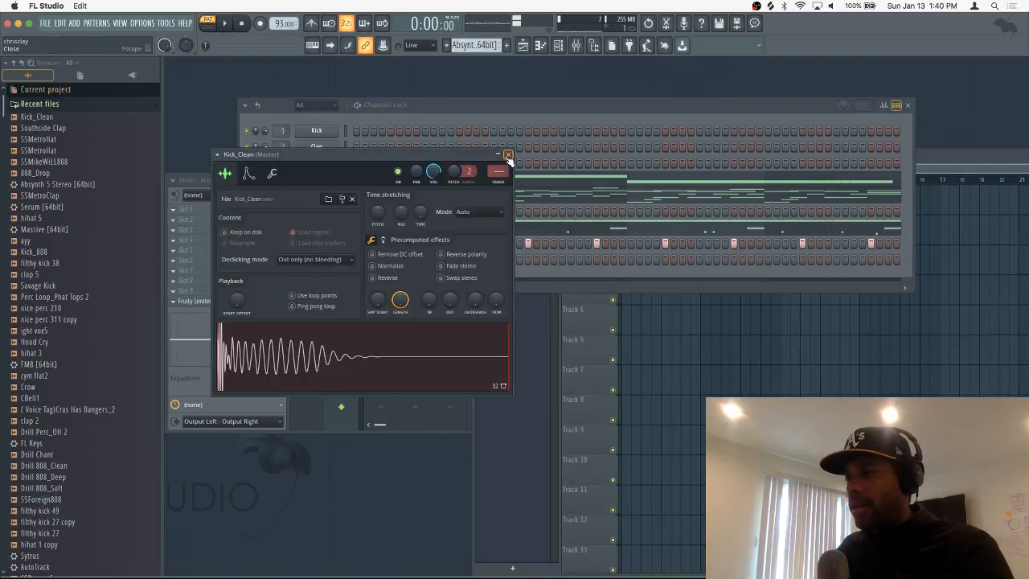
pyautogui.click(508, 155)
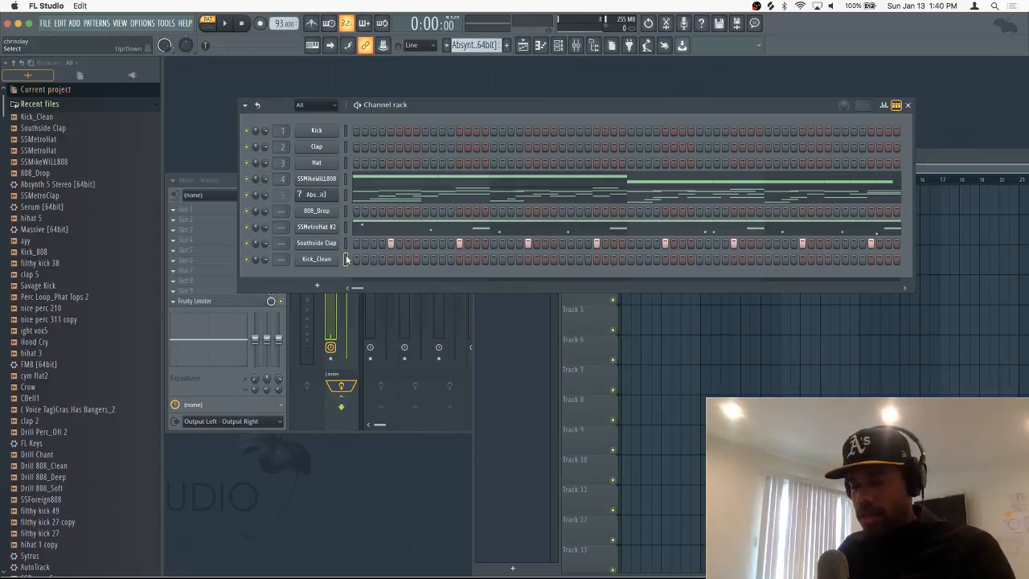
# Copy the SSMikeWiLL808 notes into the Kick_Clean channel and play the pattern with them
pyautogui.click(346, 259)
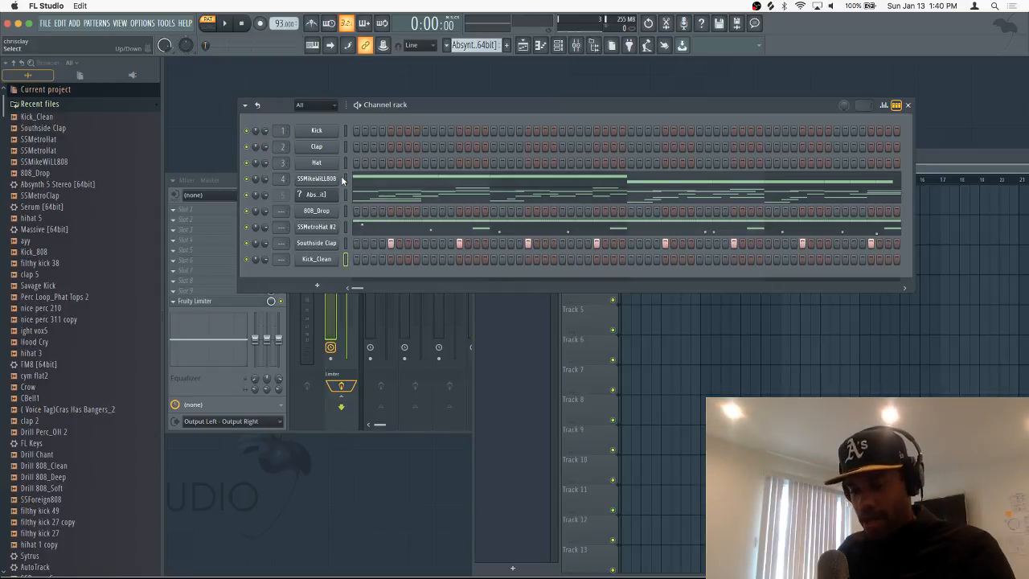
pyautogui.hotkey('ctrl', 'v')
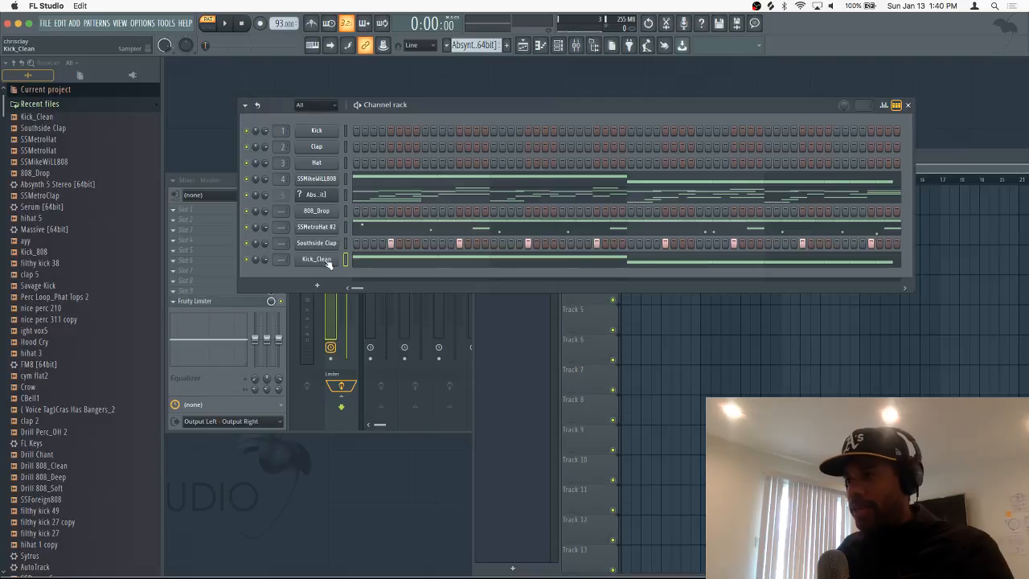
pyautogui.press('space')
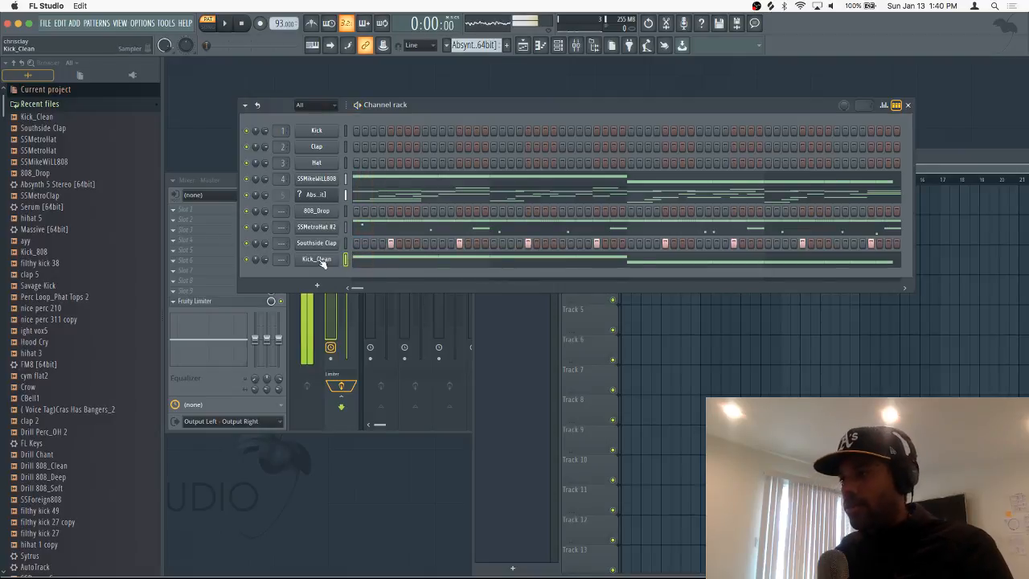
pyautogui.press('space')
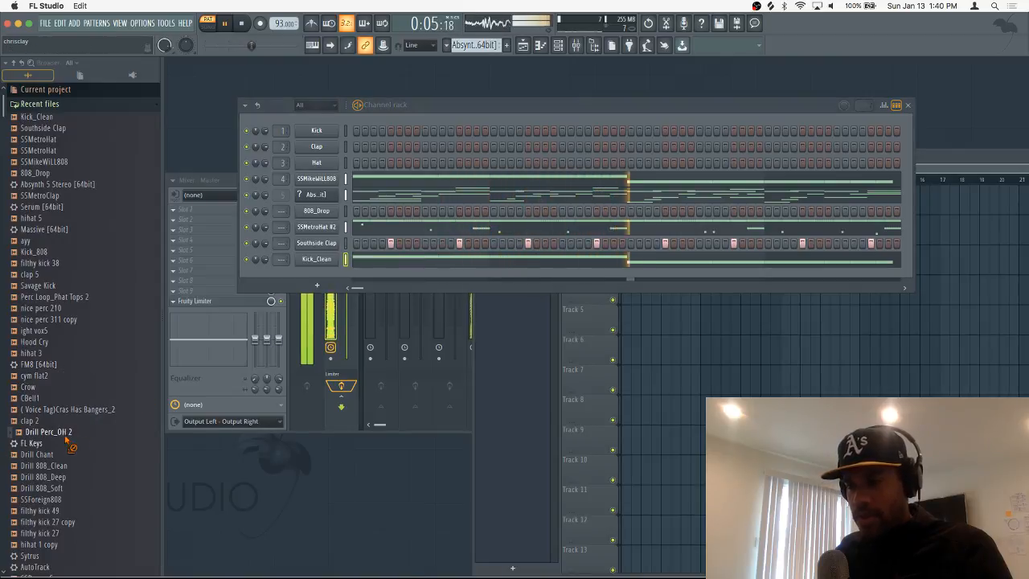
# Audition Drill Perc_OH 2 and Drill Chant, add Drill Chant as a new channel and place a hit on step 15 of bar 1
pyautogui.click(71, 433)
pyautogui.scroll(15, 74, 435)
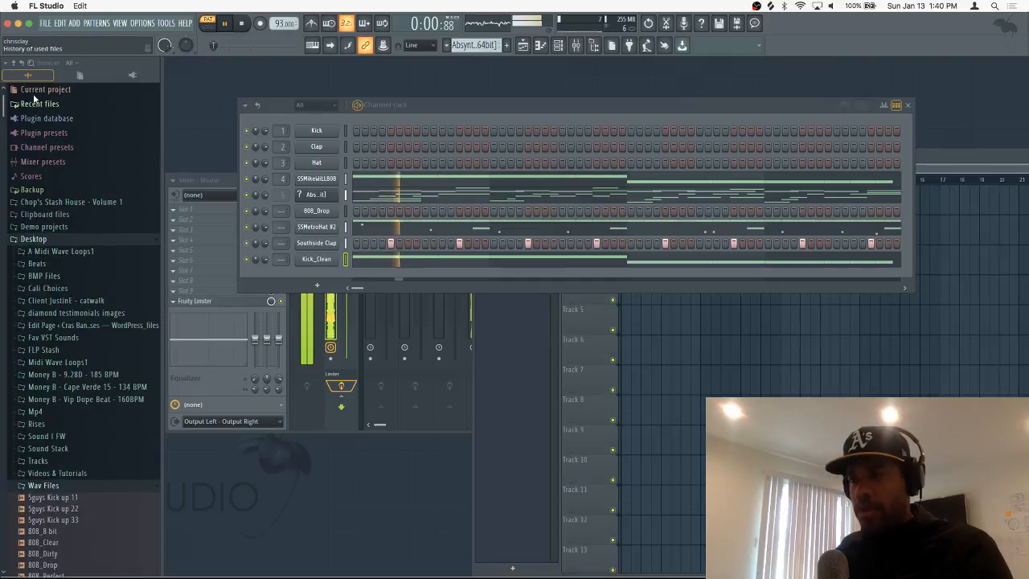
pyautogui.click(33, 105)
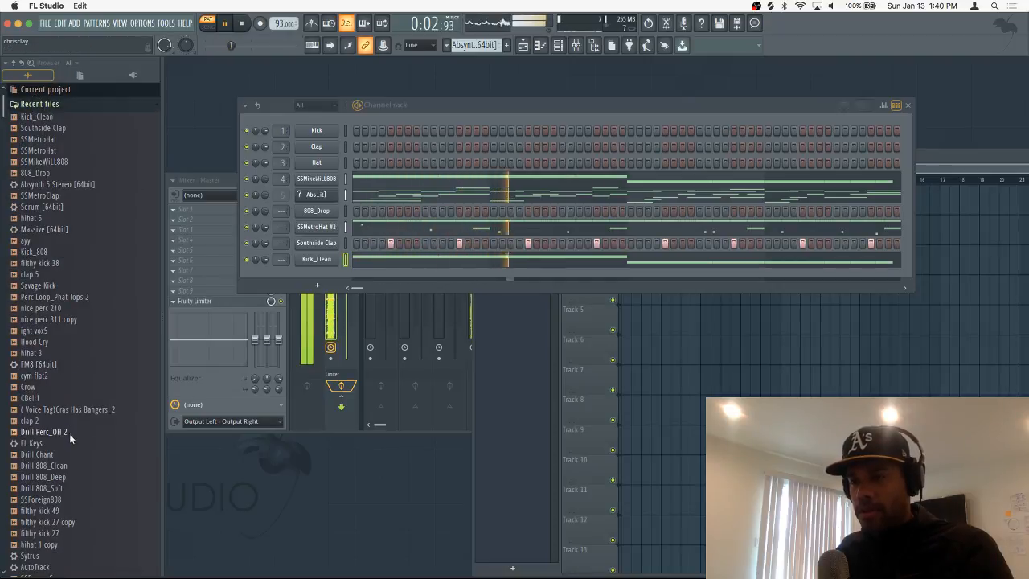
pyautogui.click(61, 455)
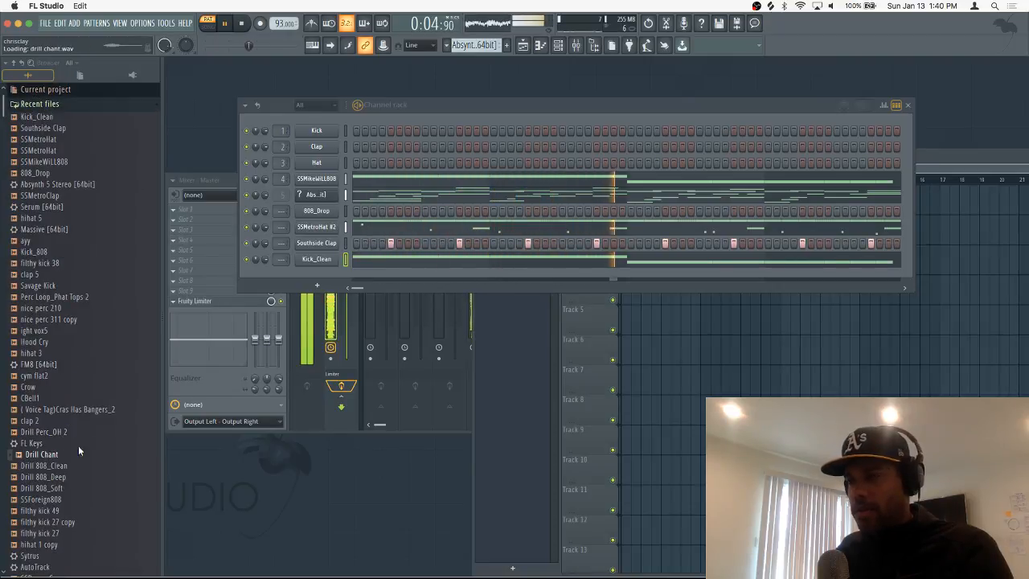
pyautogui.moveTo(78, 446); pyautogui.dragTo(321, 271)
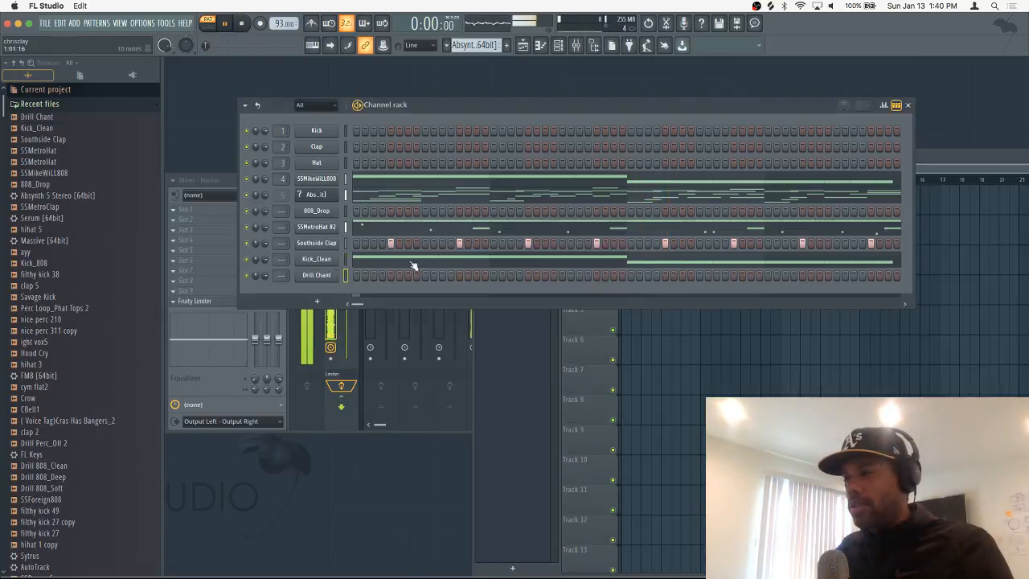
pyautogui.click(478, 276)
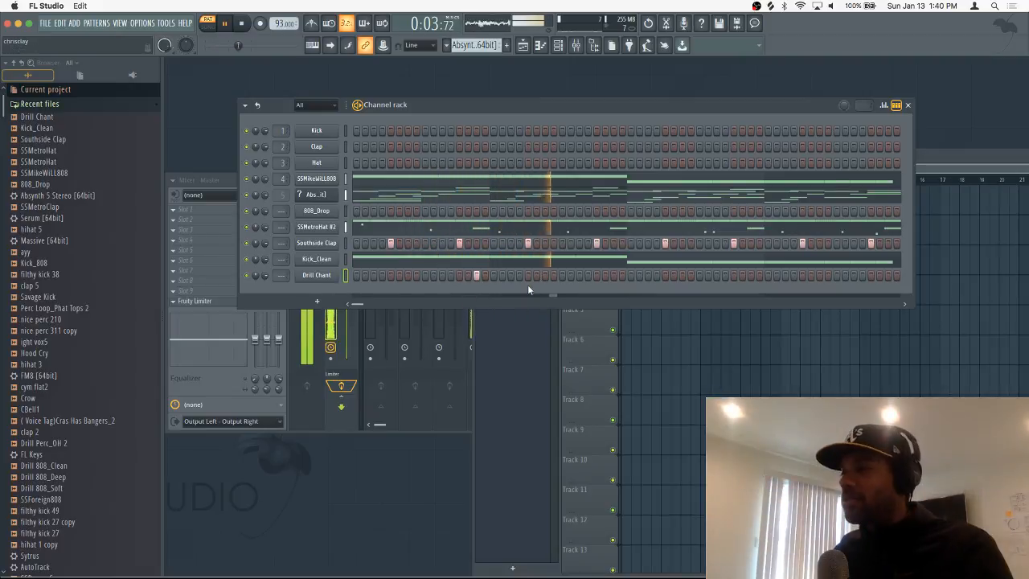
# Place further Drill Chant hits on step 15 of bars 2 and 3 and on steps 11 and 15 of bar 4
pyautogui.press('space')
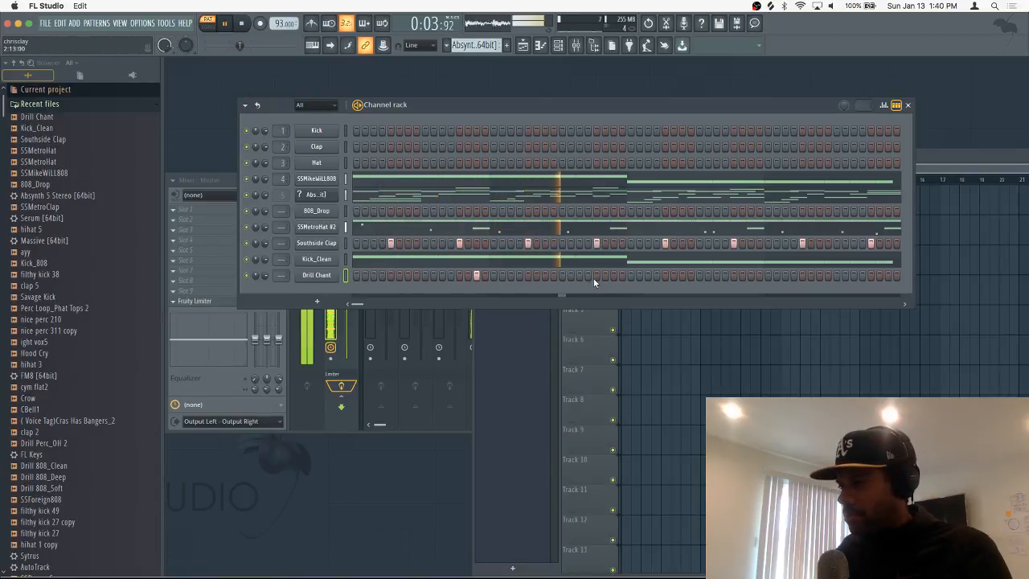
pyautogui.click(613, 275)
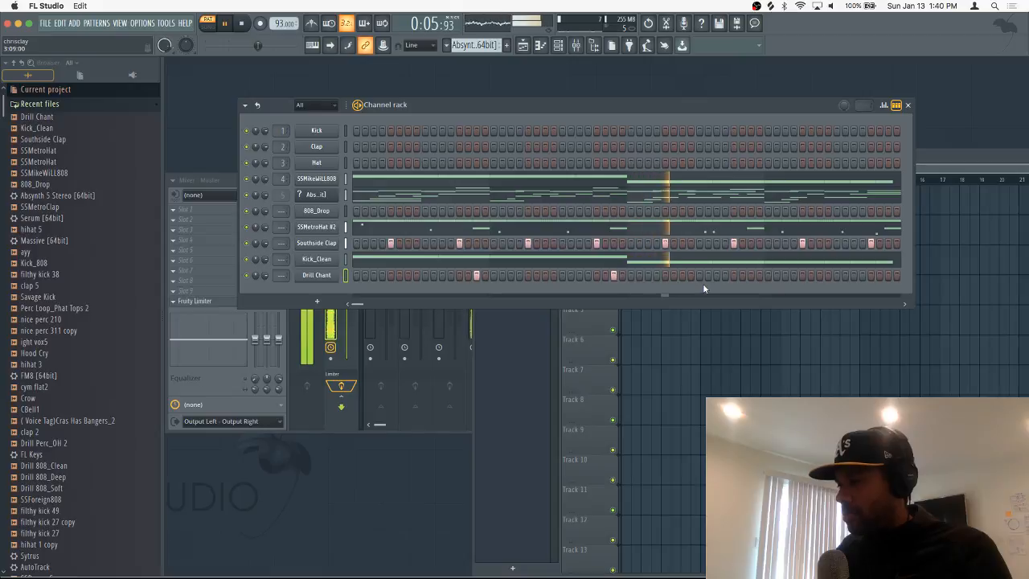
pyautogui.click(750, 275)
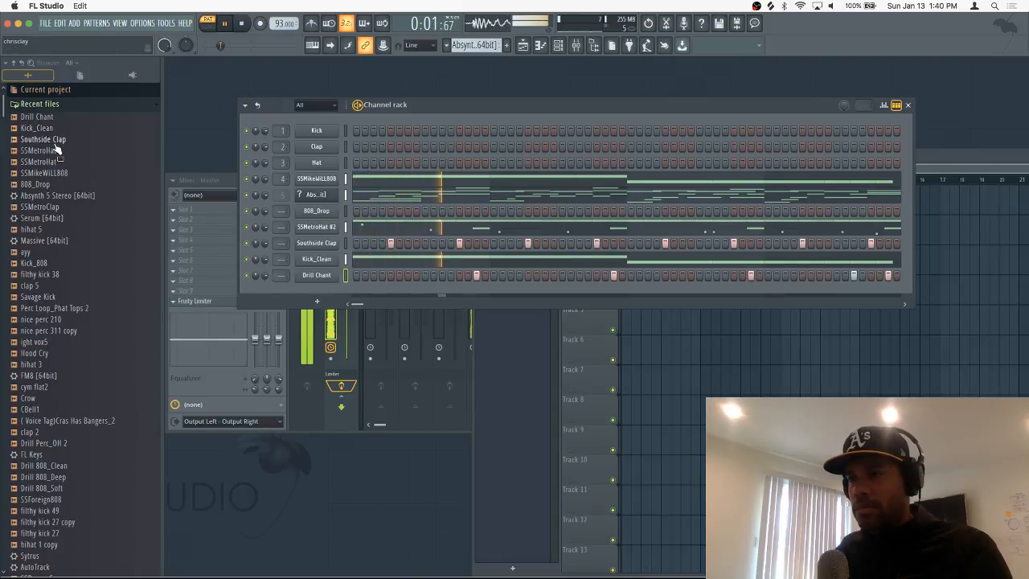
# Add SSMetroClap as a new channel and place hits on steps 5 and 13 of all four bars, doubling the Southside Clap
pyautogui.click(41, 206)
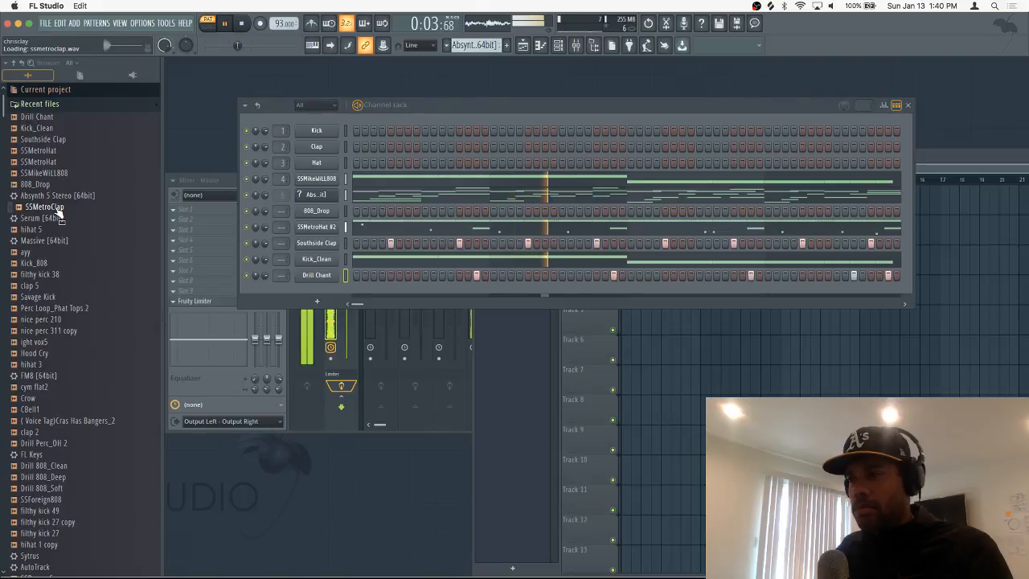
pyautogui.moveTo(308, 286); pyautogui.dragTo(309, 287)
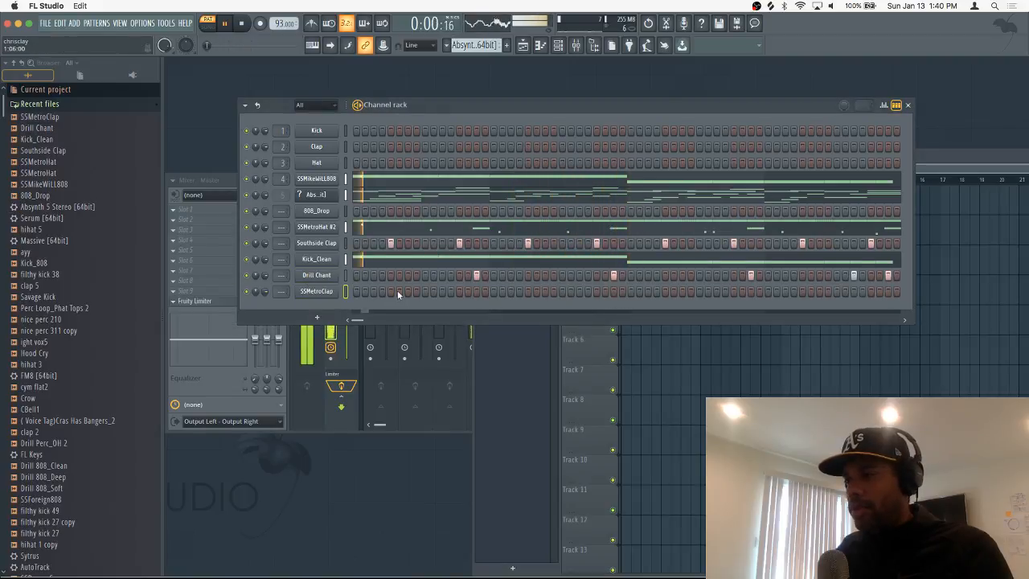
pyautogui.click(459, 291)
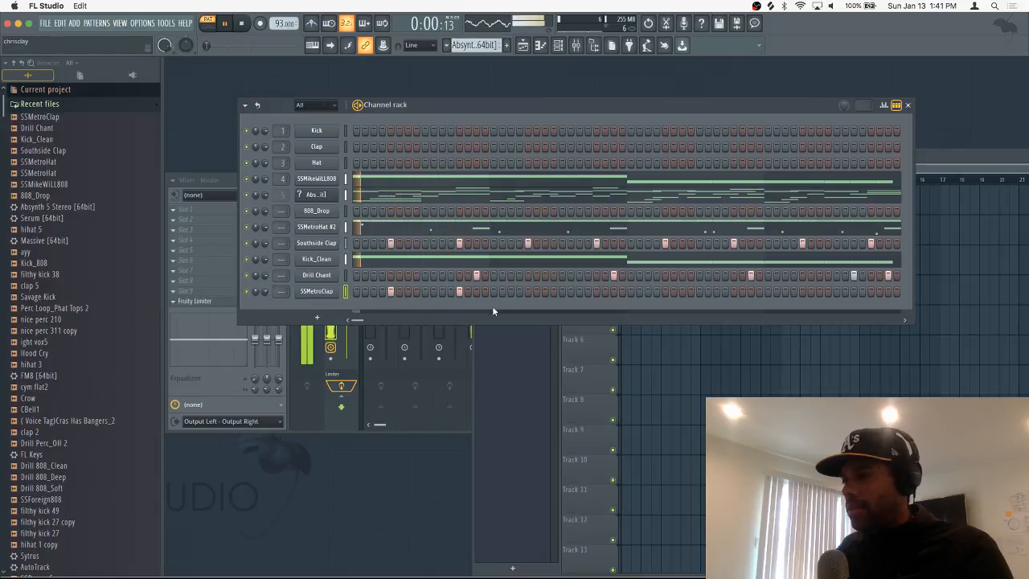
pyautogui.click(529, 291)
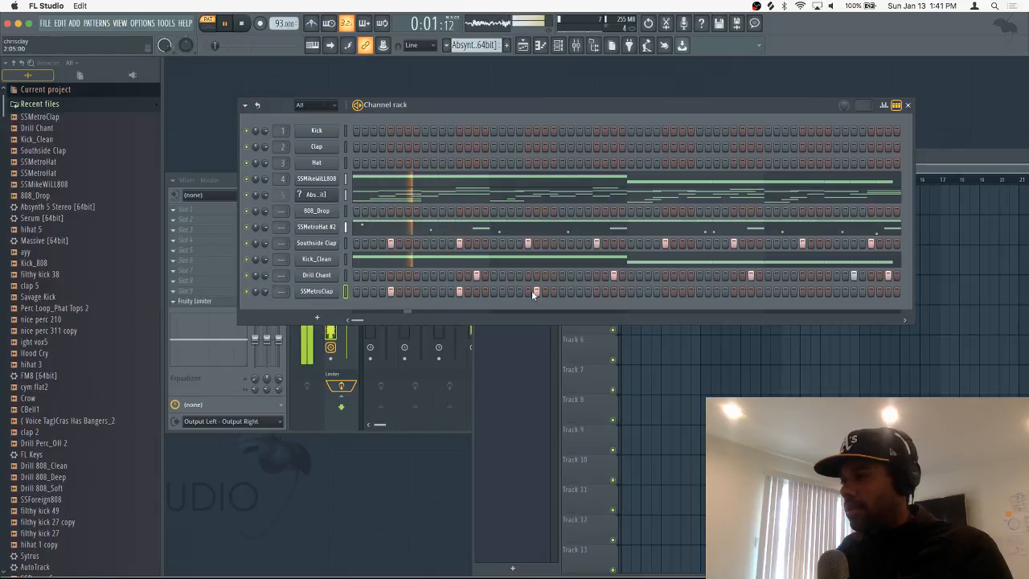
pyautogui.click(596, 291)
pyautogui.click(665, 291)
pyautogui.click(734, 291)
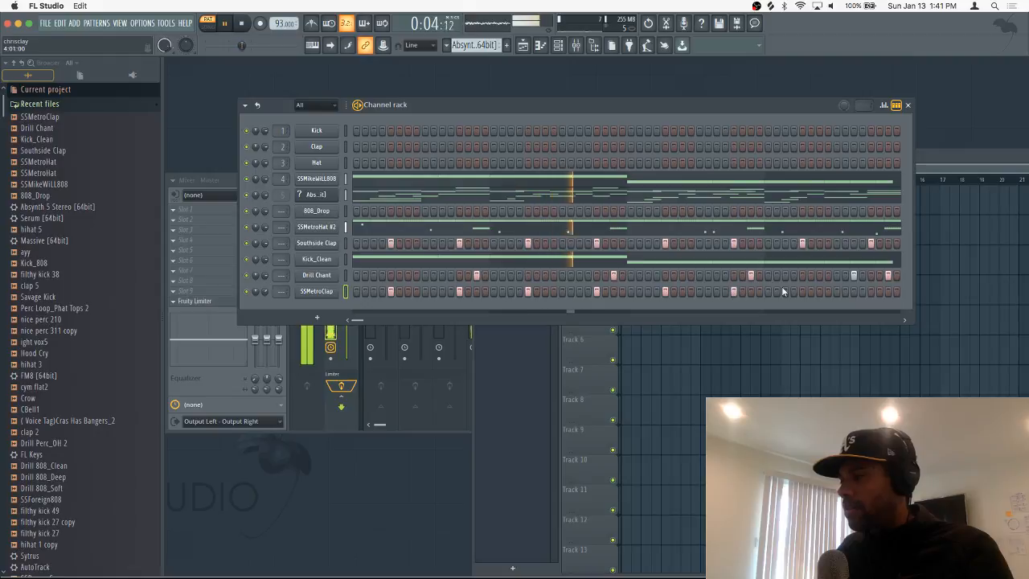
pyautogui.click(802, 291)
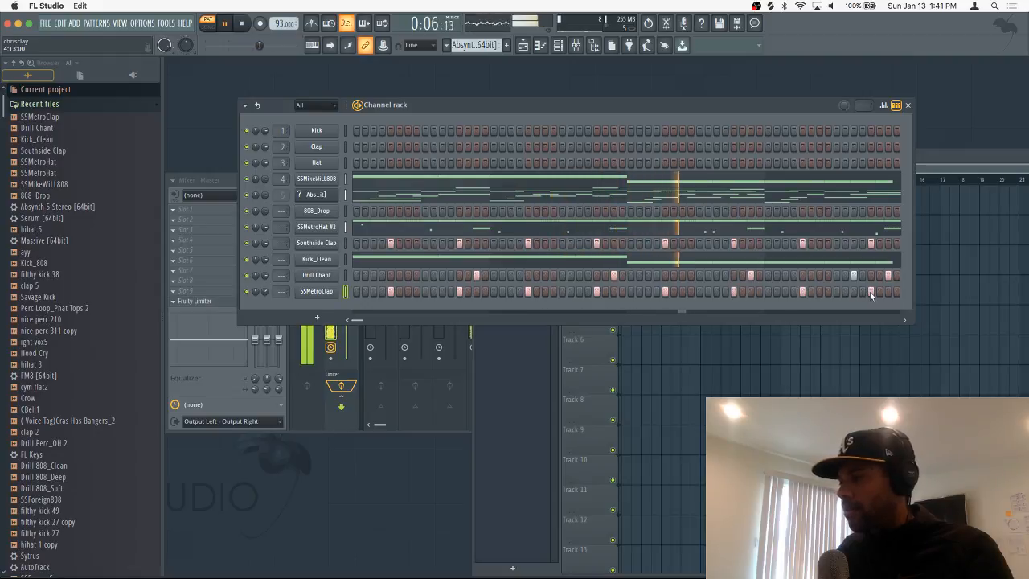
pyautogui.press('space')
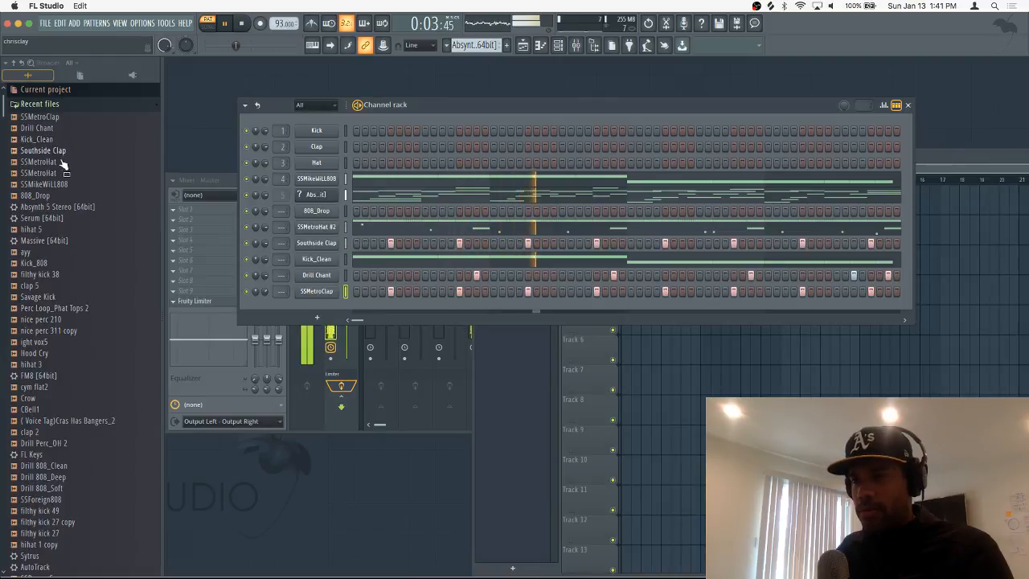
# Find SSDangerSnare among the recent files and add it as a new channel
pyautogui.scroll(-2, 46, 290)
pyautogui.scroll(-5, 47, 288)
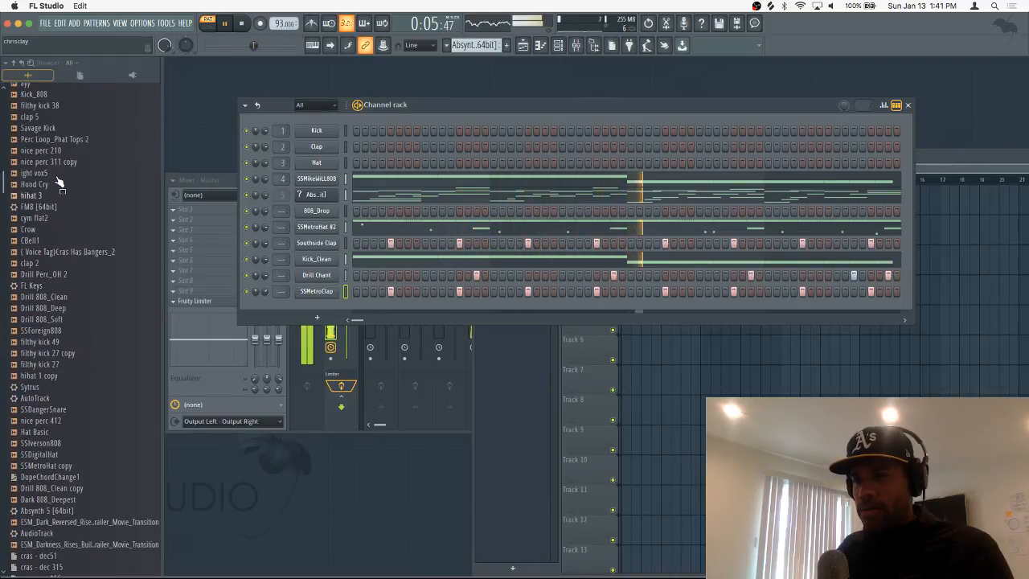
pyautogui.scroll(-4, 63, 364)
pyautogui.moveTo(64, 318); pyautogui.dragTo(321, 304)
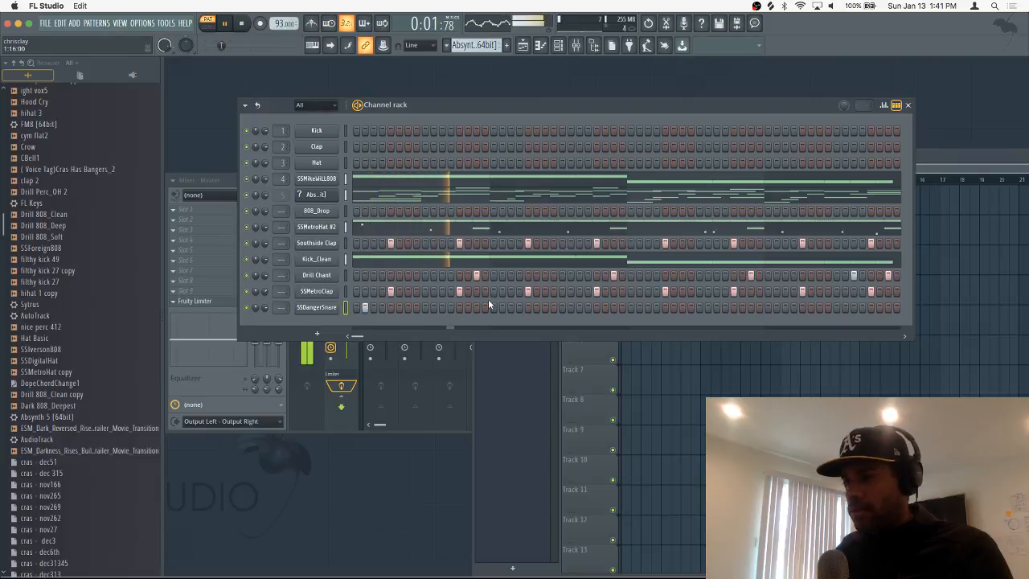
# Place SSDangerSnare hits on bar 1 step 2, bar 2 steps 2, 7 and 10, bar 3 step 10, and bar 4 steps 6 and 15
pyautogui.click(544, 307)
pyautogui.click(570, 307)
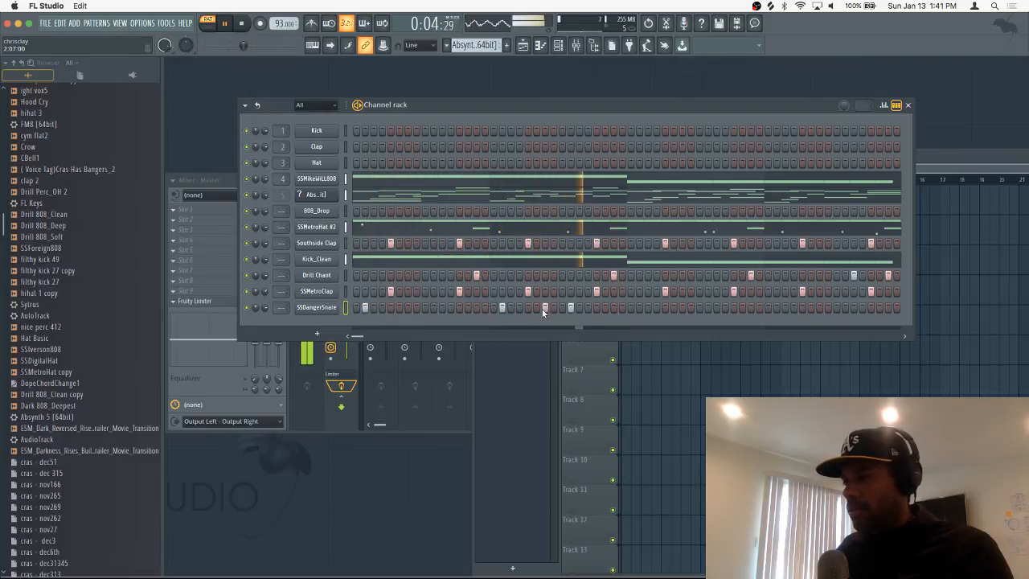
pyautogui.click(708, 307)
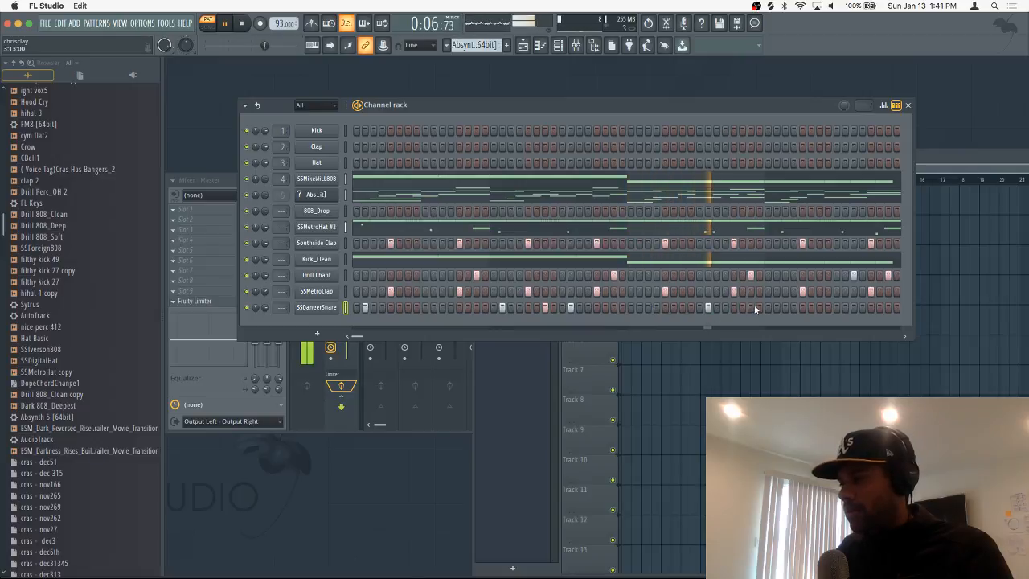
pyautogui.click(811, 307)
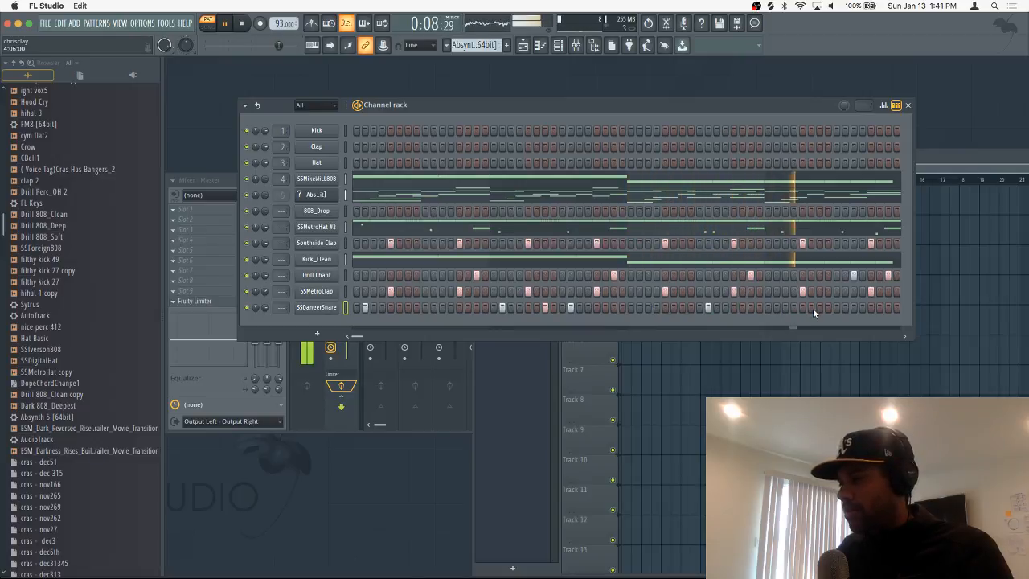
pyautogui.click(885, 308)
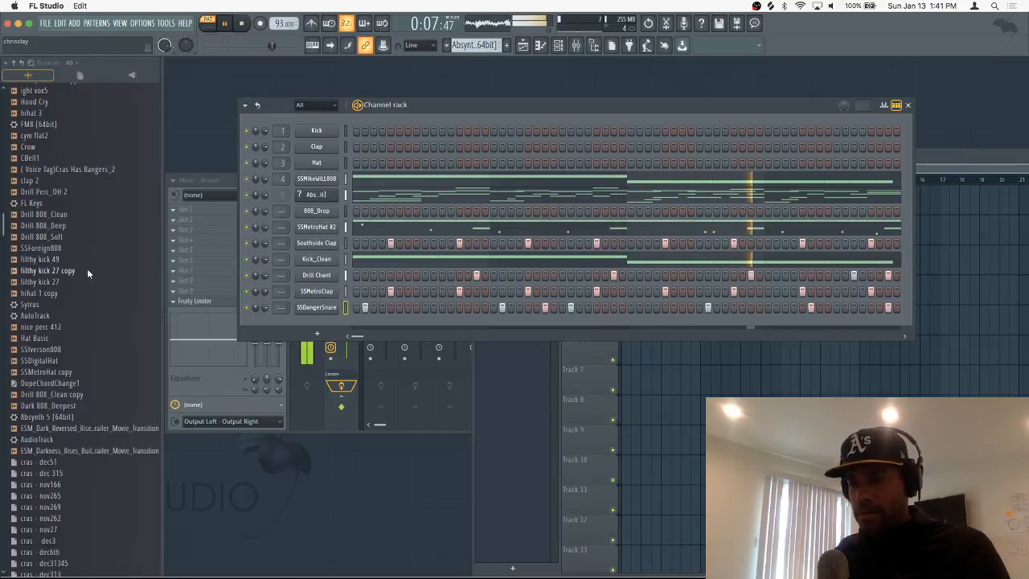
# Audition SSDigitalHat, add SSMetroHat copy as a new channel and place hits on step 13 of bars 1 and 3
pyautogui.click(48, 360)
pyautogui.moveTo(65, 372); pyautogui.dragTo(319, 326)
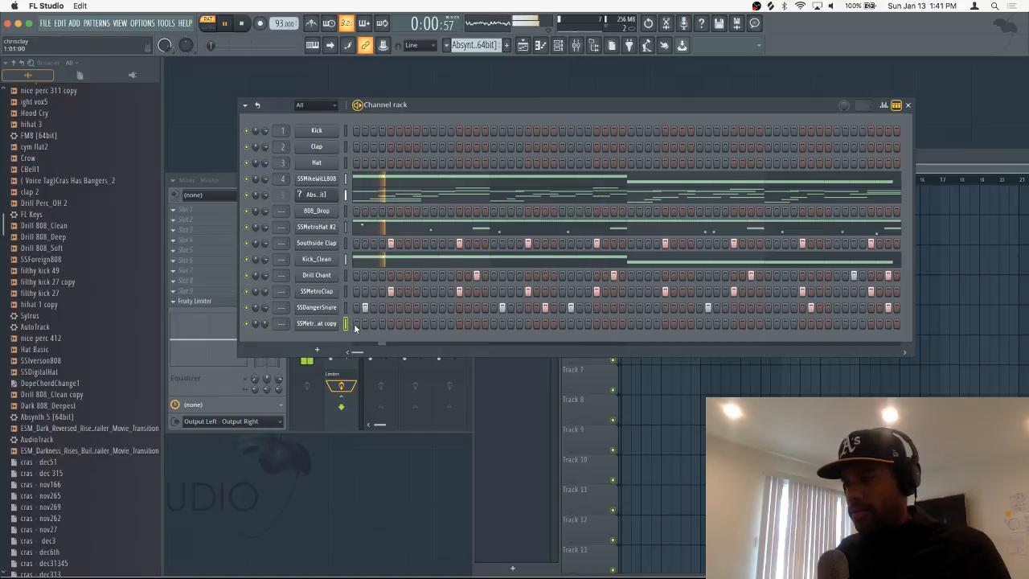
pyautogui.click(458, 325)
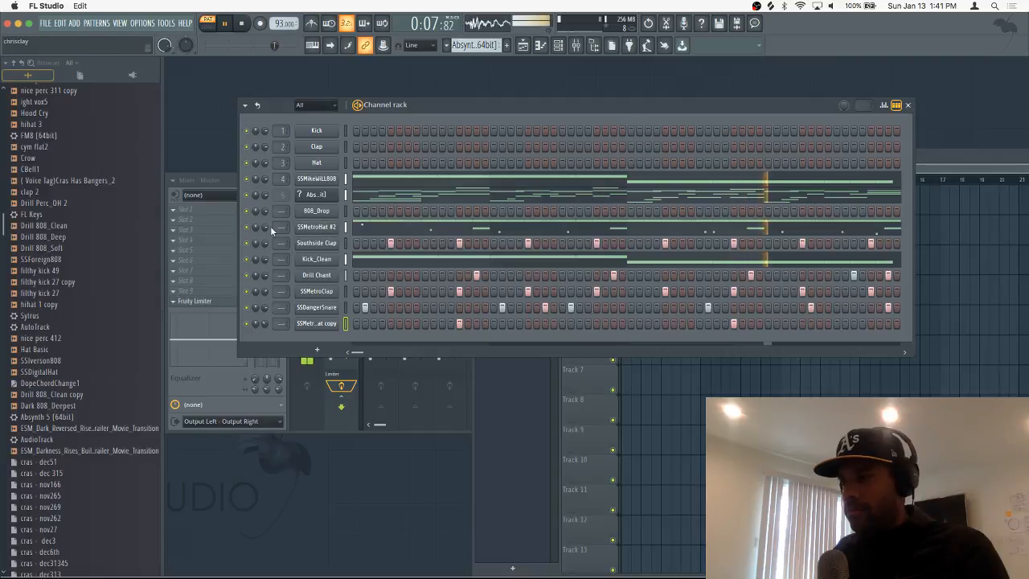
# Transpose all SSMetroHat #2 notes down so the main hat line sits on F#4, and close the piano roll
pyautogui.click(364, 229)
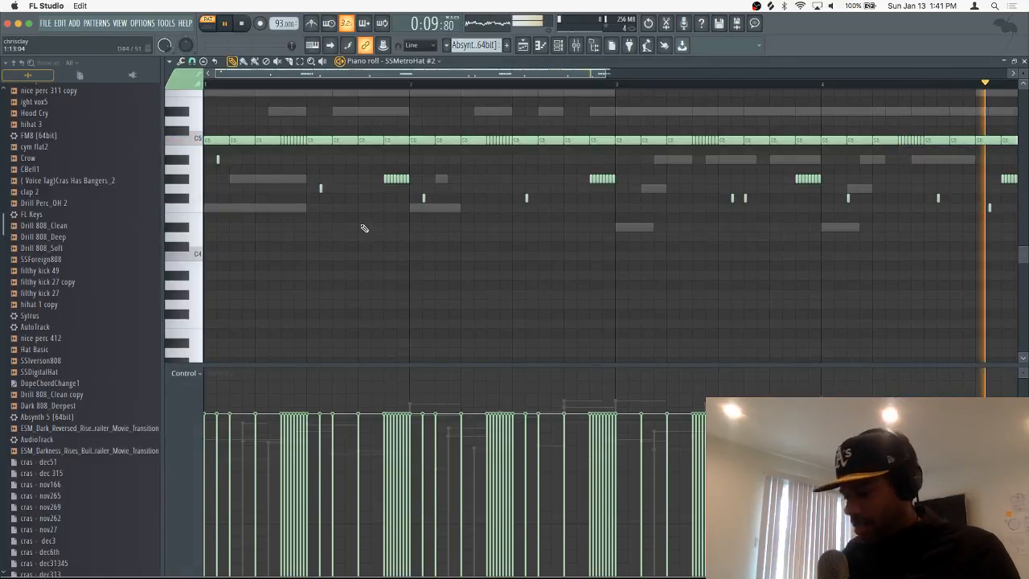
pyautogui.scroll(2, 363, 228)
pyautogui.scroll(3, 364, 228)
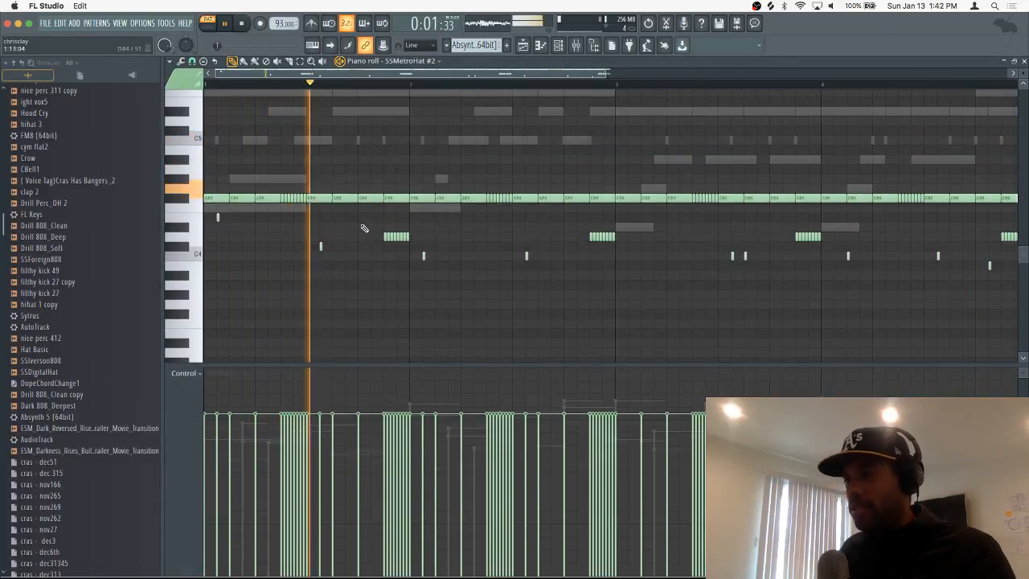
pyautogui.scroll(-1, 365, 228)
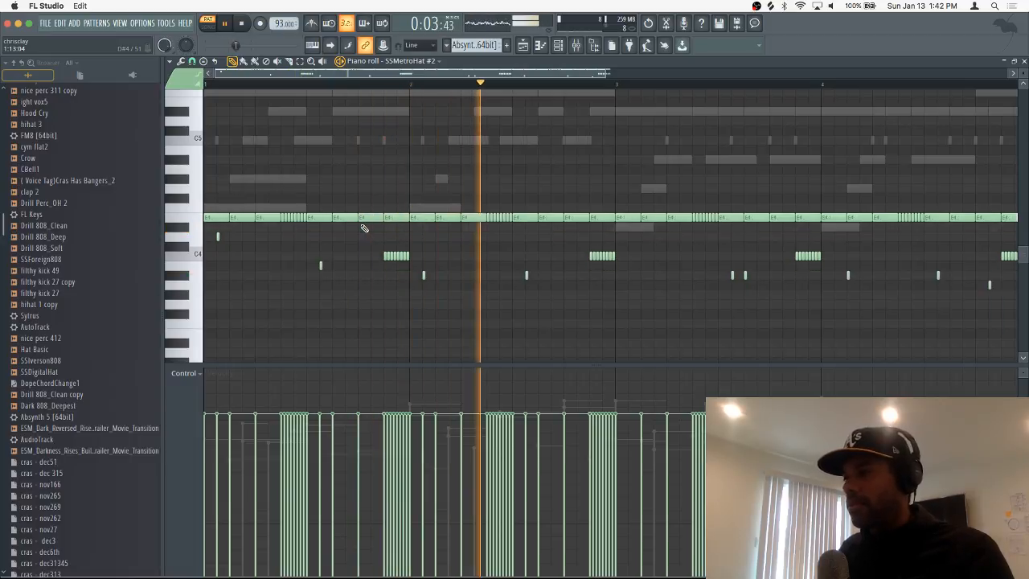
pyautogui.scroll(-1, 363, 230)
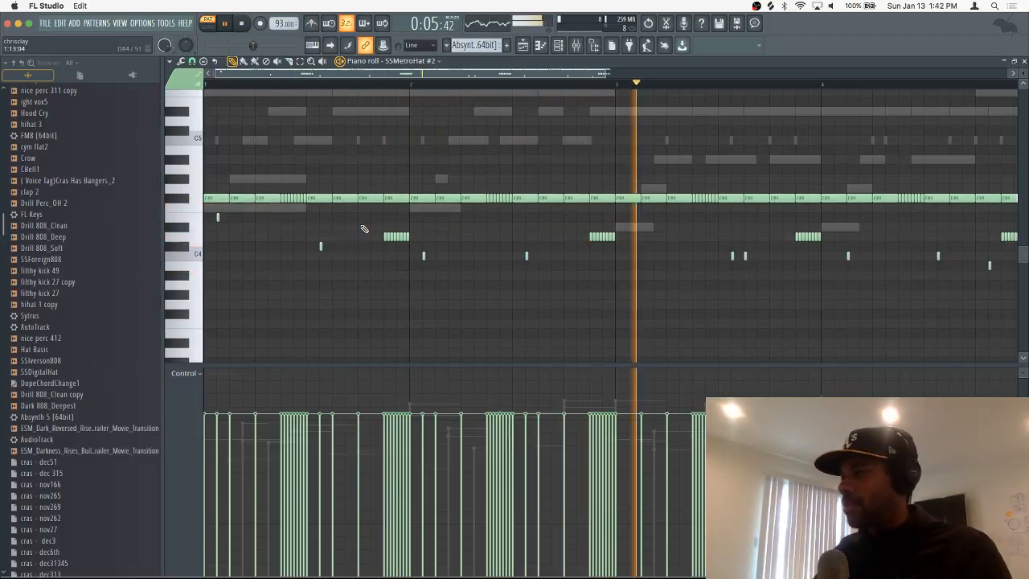
pyautogui.click(1024, 62)
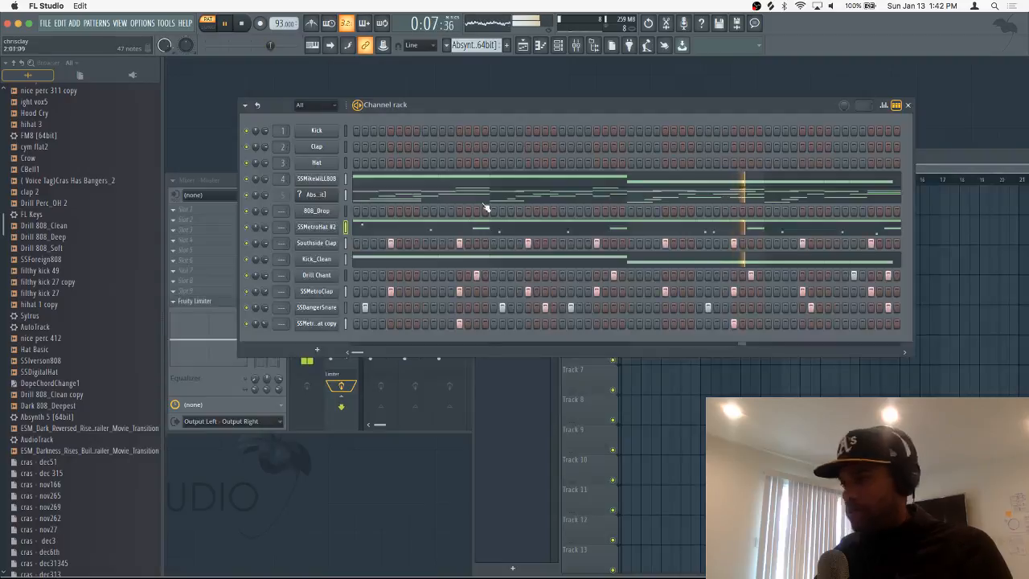
# Raise the SSMetroHat #2 sample's fade-out to roughly half and route the channel to mixer track 6
pyautogui.click(320, 227)
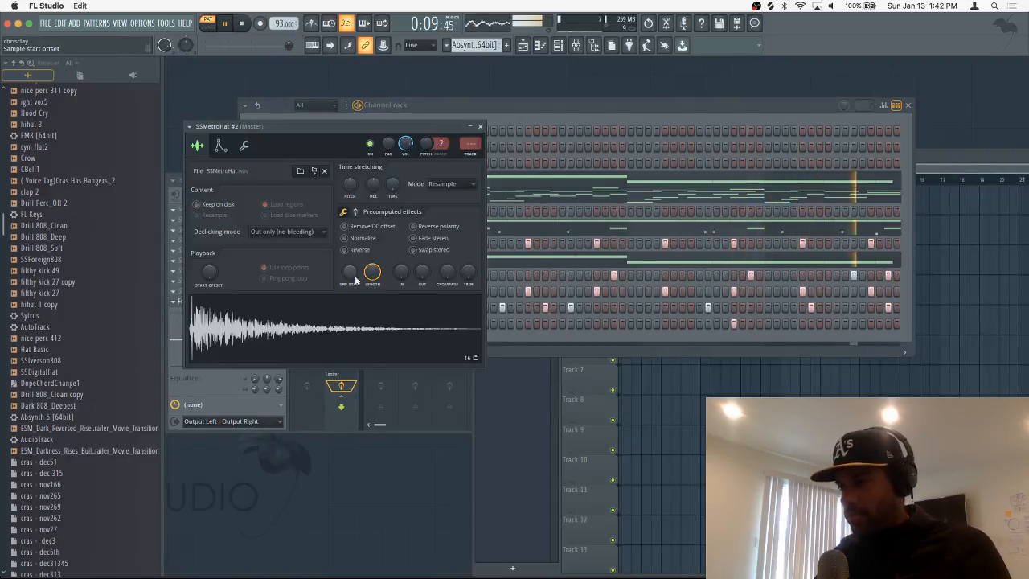
pyautogui.moveTo(419, 278); pyautogui.dragTo(419, 274)
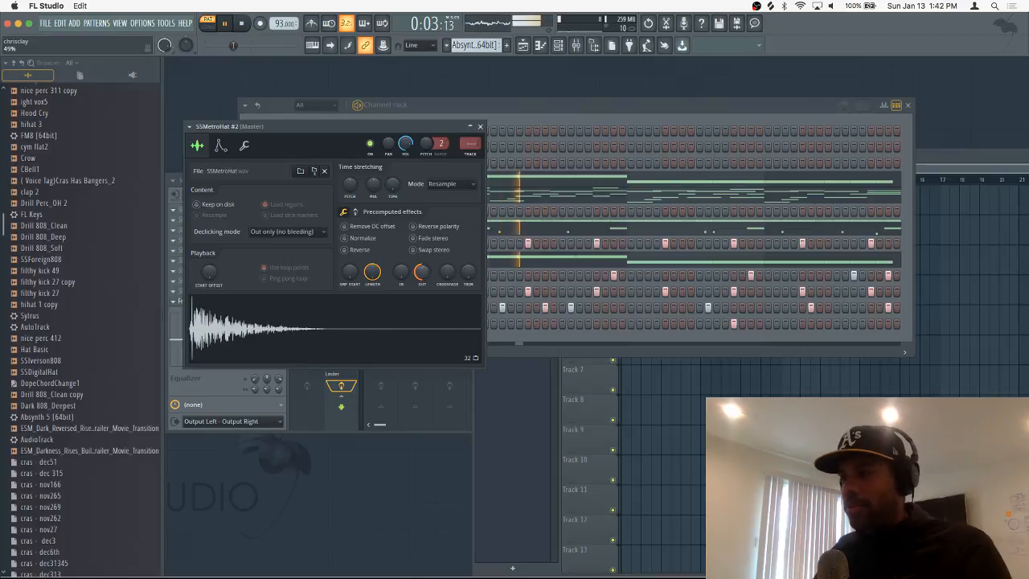
pyautogui.moveTo(419, 274); pyautogui.dragTo(419, 269)
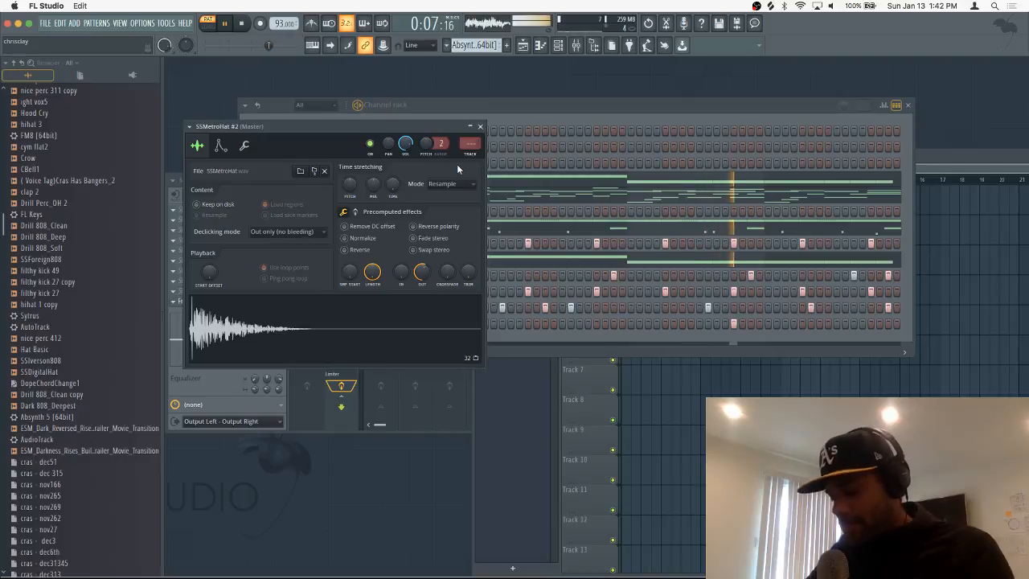
pyautogui.hotkey('ctrl', 'l')
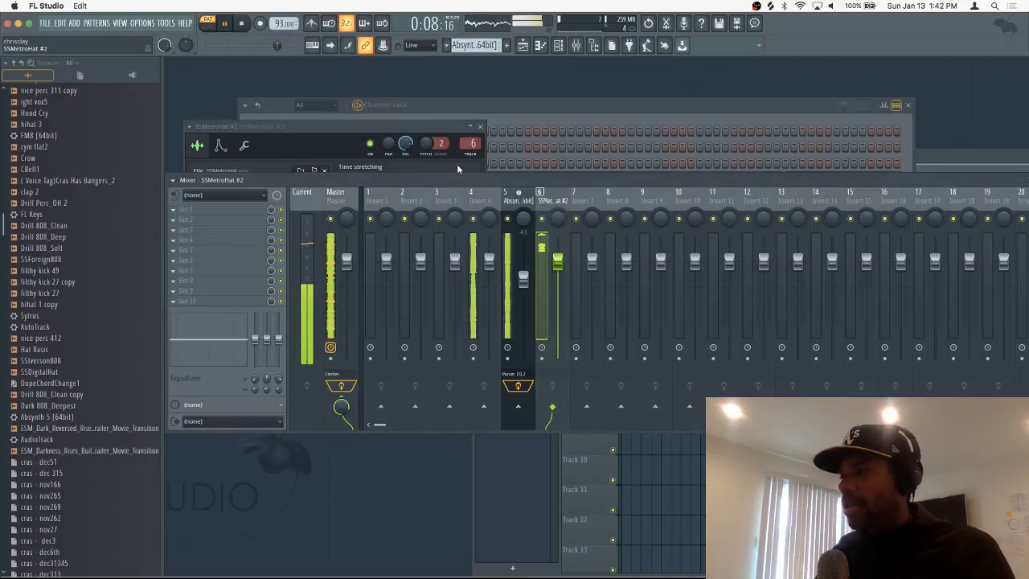
# Load Fruity Delay Bank into the first effect slot of the SSMetroHat #2 mixer track and close its window
pyautogui.click(193, 209)
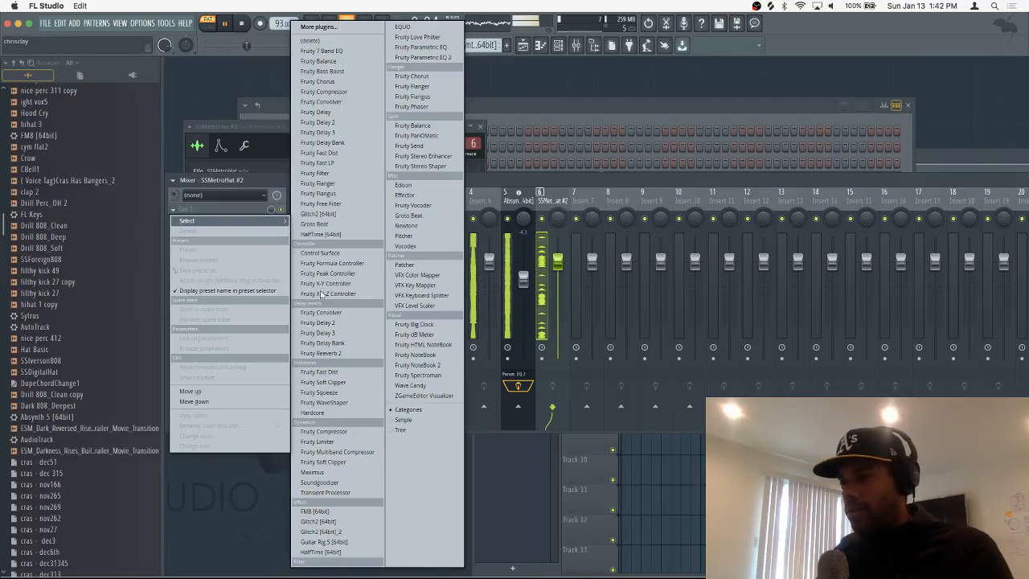
pyautogui.click(324, 343)
pyautogui.click(406, 212)
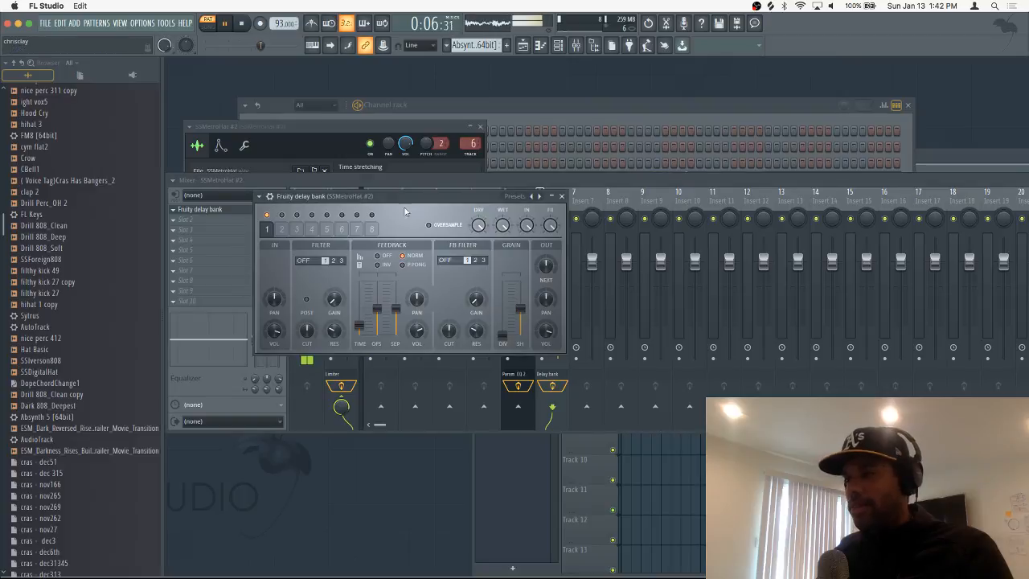
pyautogui.click(561, 198)
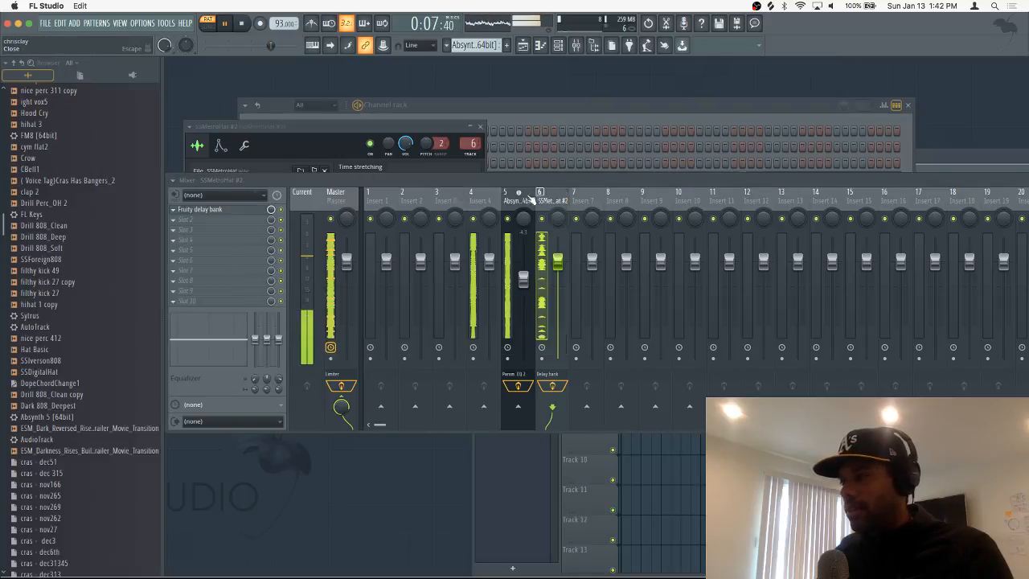
# Replace Fruity Delay Bank with Fruity Reeverb 2 at a reduced mix level and lower the SSMetroHat #2 mixer track to about -5 dB
pyautogui.rightClick(177, 212)
pyautogui.moveTo(189, 220)
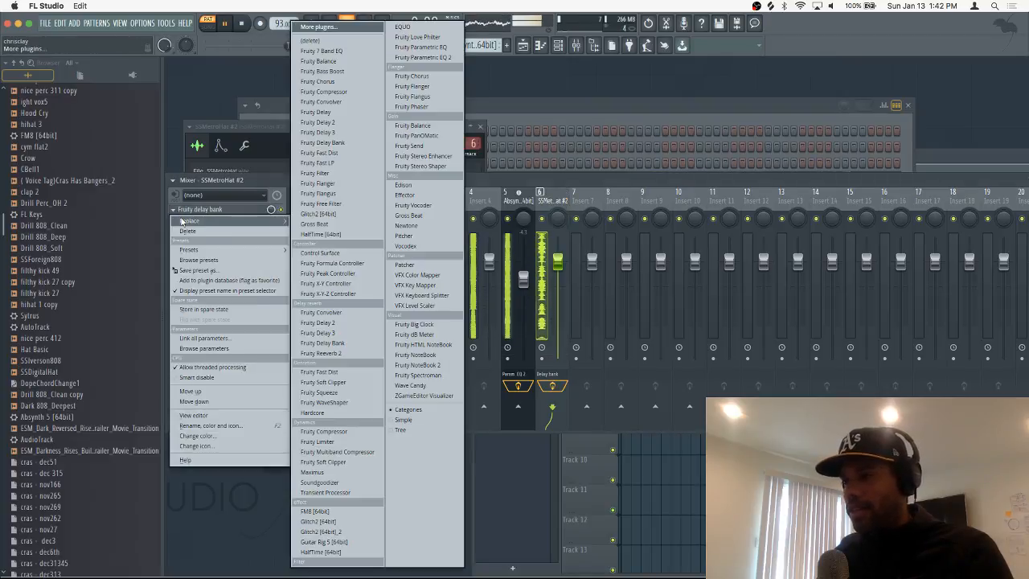
pyautogui.click(322, 353)
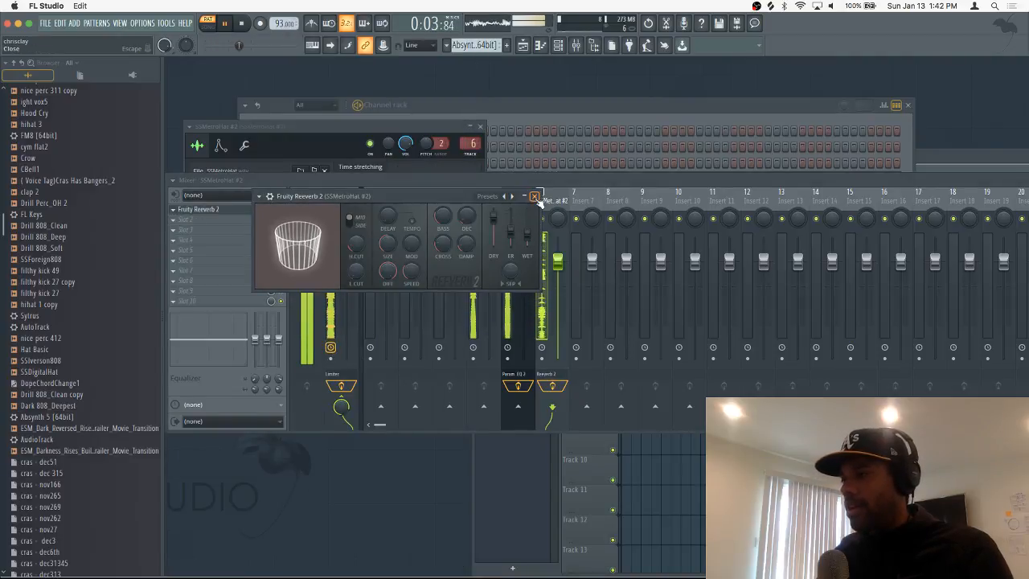
pyautogui.click(534, 196)
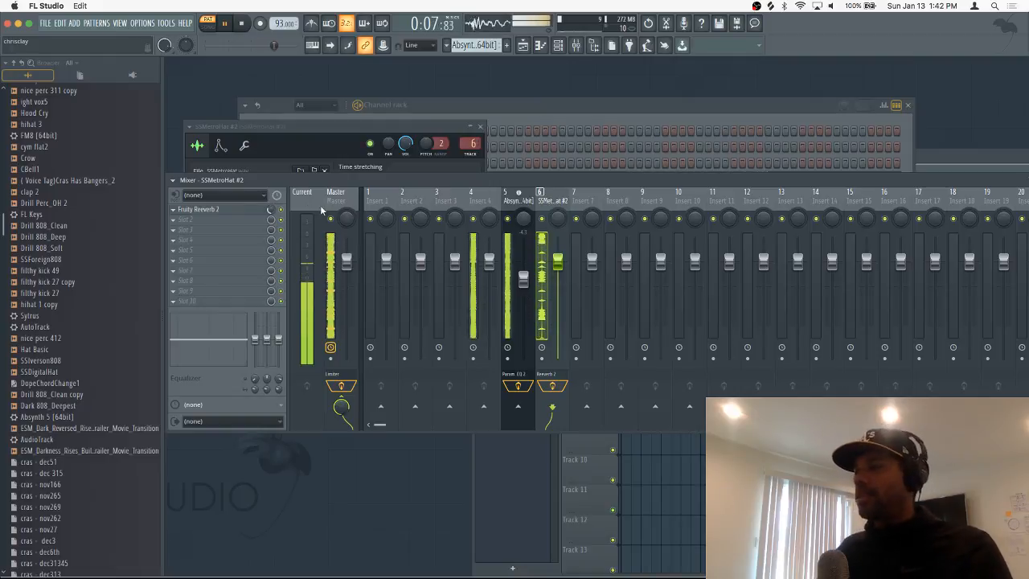
pyautogui.moveTo(557, 261); pyautogui.dragTo(557, 281)
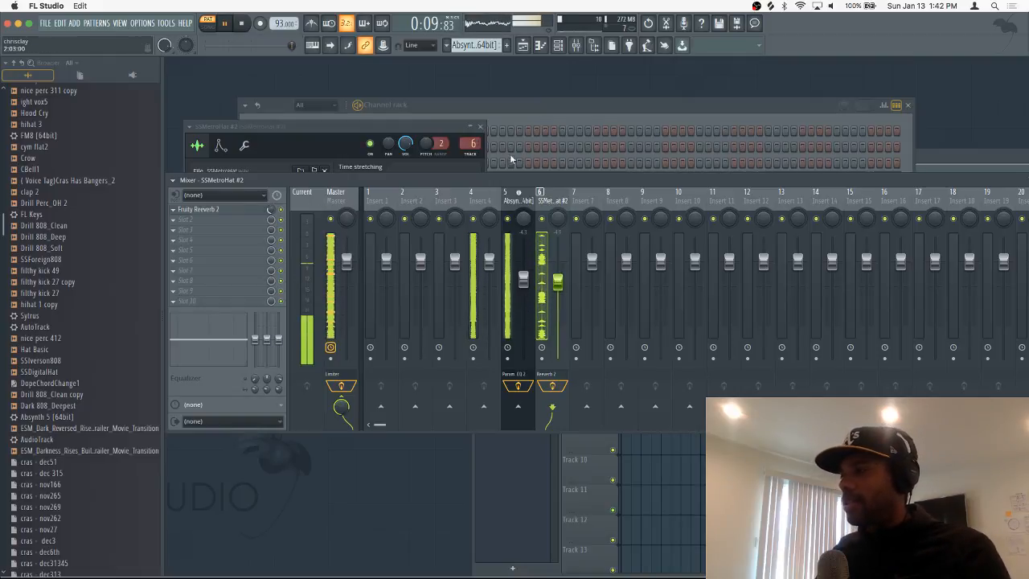
pyautogui.click(541, 104)
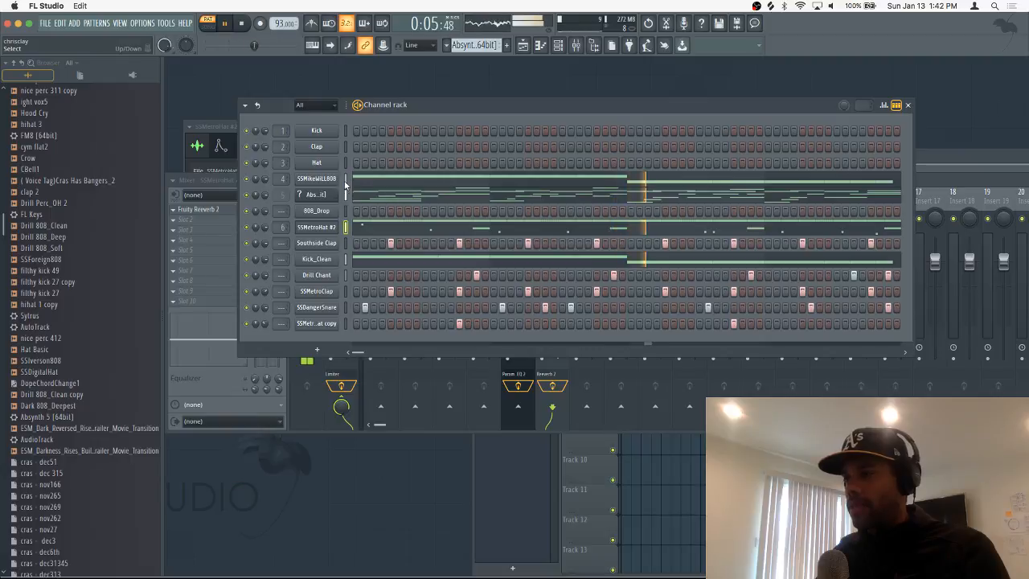
# Stop playback, clone the Absynth 5 Stereo channel and copy the original melody notes into the clone
pyautogui.press('space')
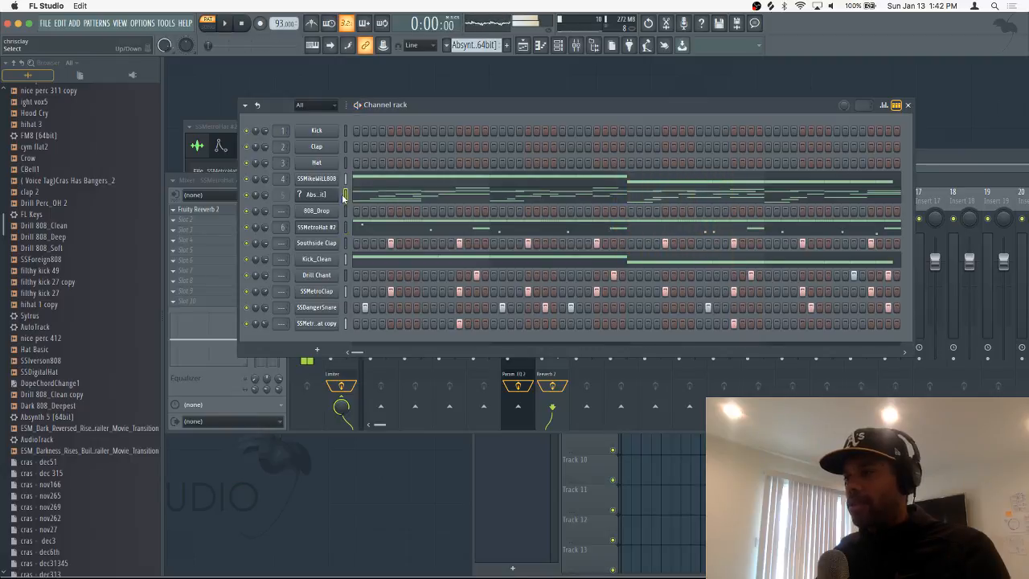
pyautogui.rightClick(342, 192)
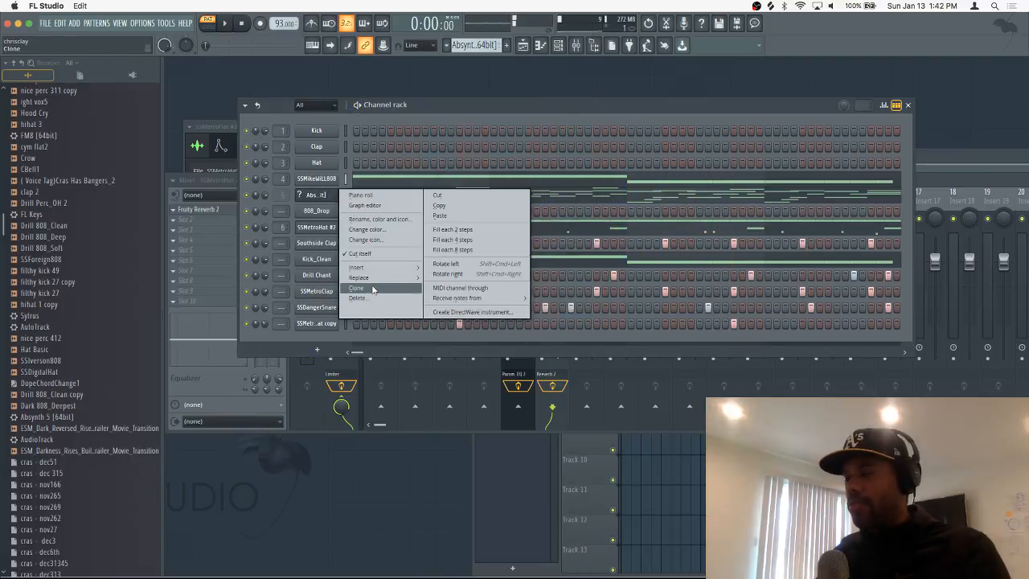
pyautogui.click(373, 289)
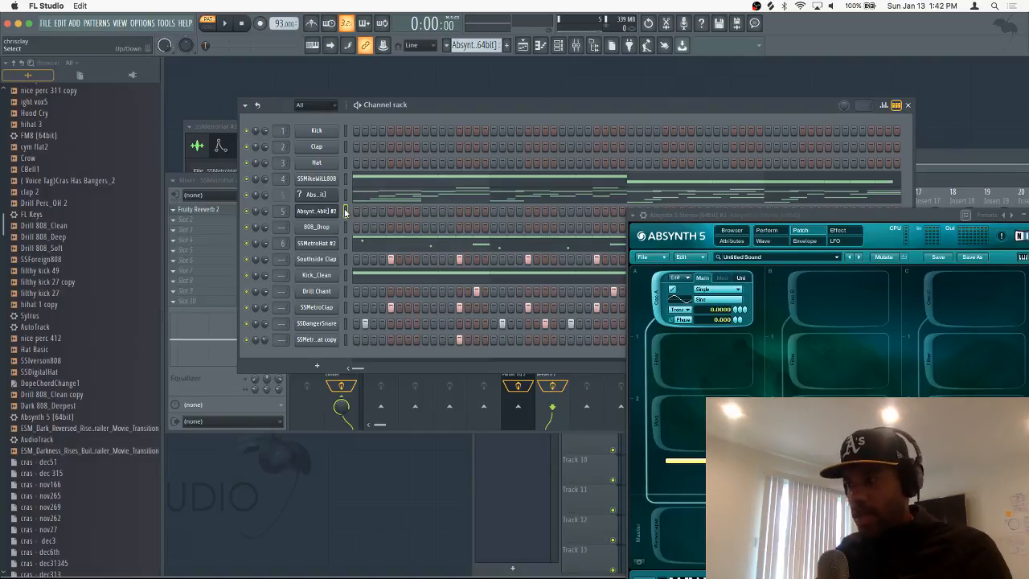
pyautogui.click(346, 211)
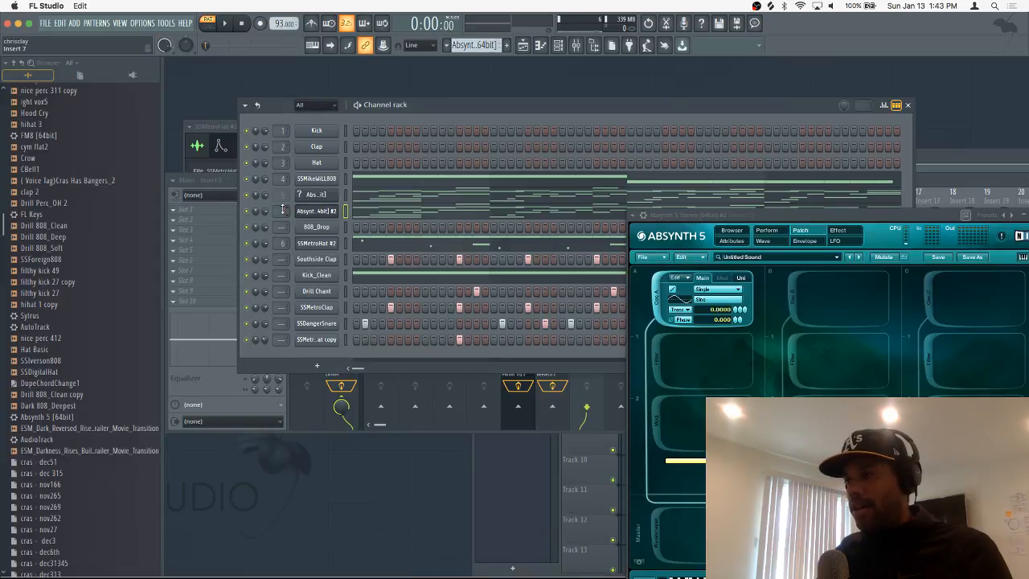
# Route the cloned Absynth channel to mixer track 7, load HalfTime in its first effect slot and close the plugin window
pyautogui.press('F9')
pyautogui.click(247, 212)
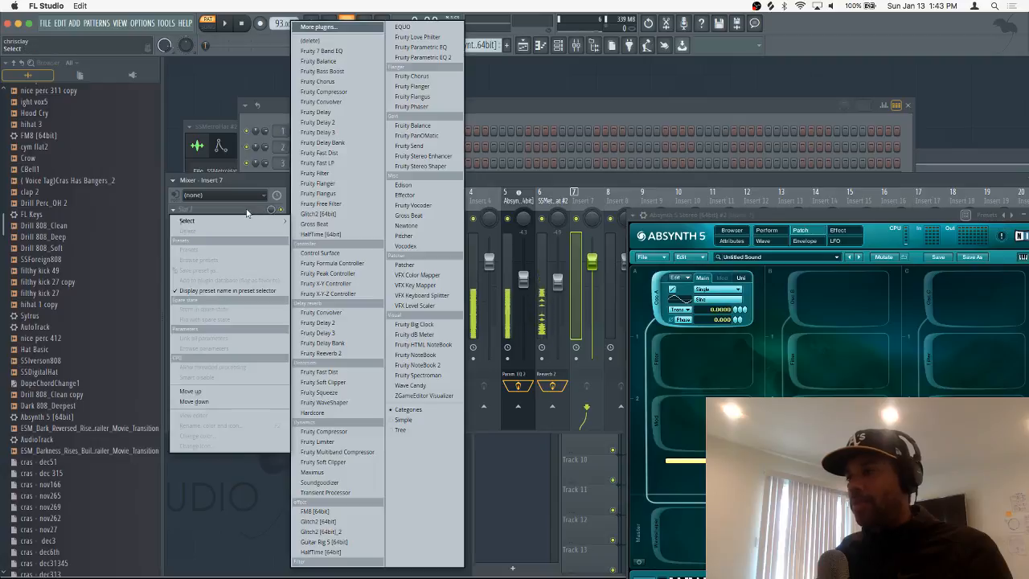
pyautogui.click(321, 234)
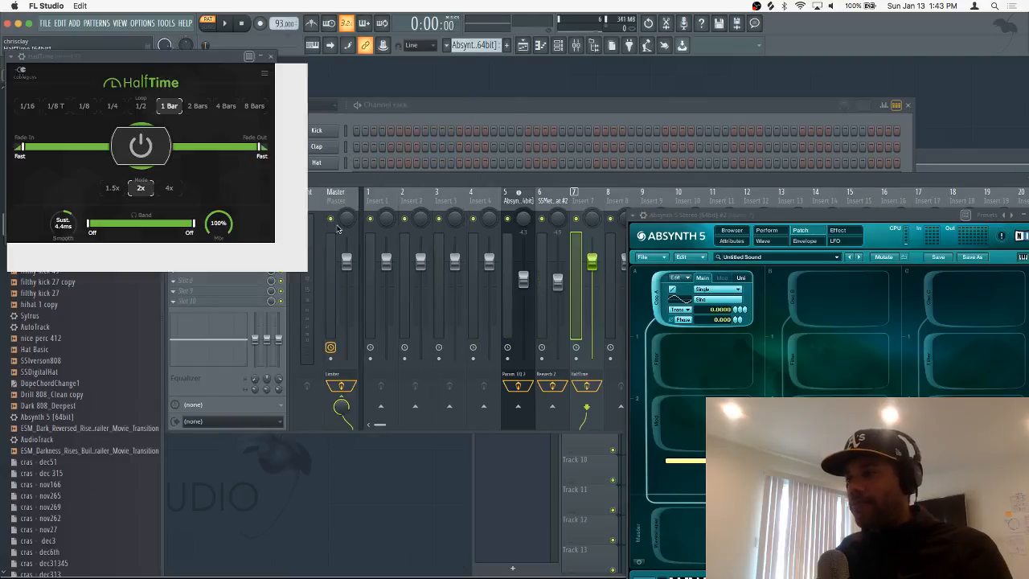
pyautogui.click(271, 56)
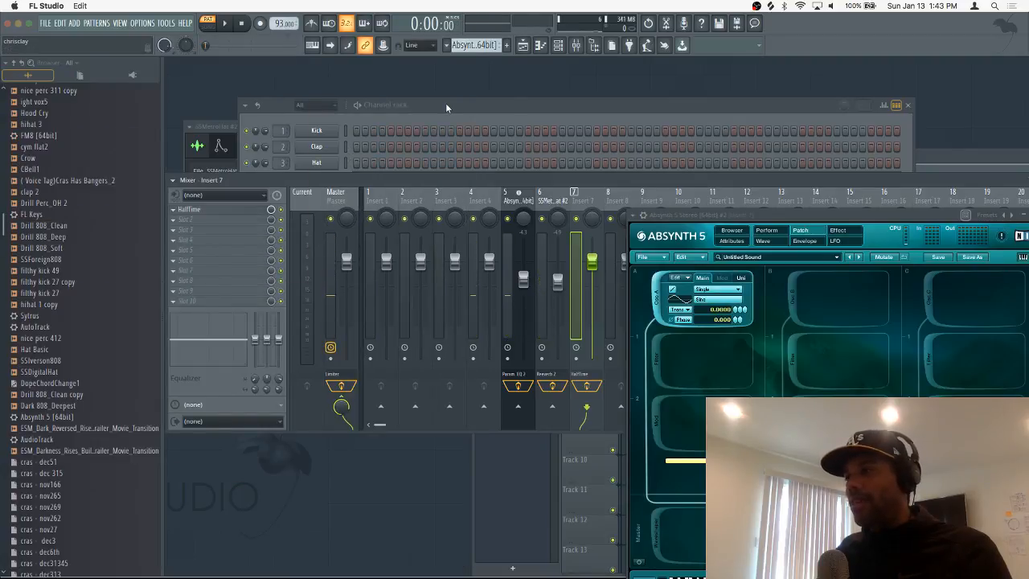
# Solo the cloned Absynth channel and play it through HalfTime
pyautogui.click(446, 103)
pyautogui.rightClick(246, 209)
pyautogui.click(257, 218)
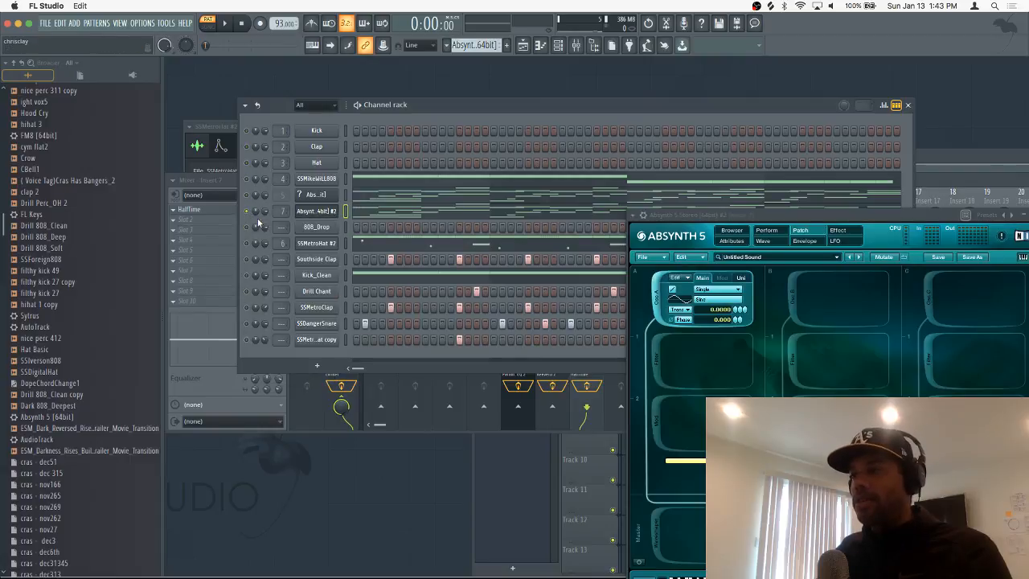
pyautogui.doubleClick(275, 210)
pyautogui.press('space')
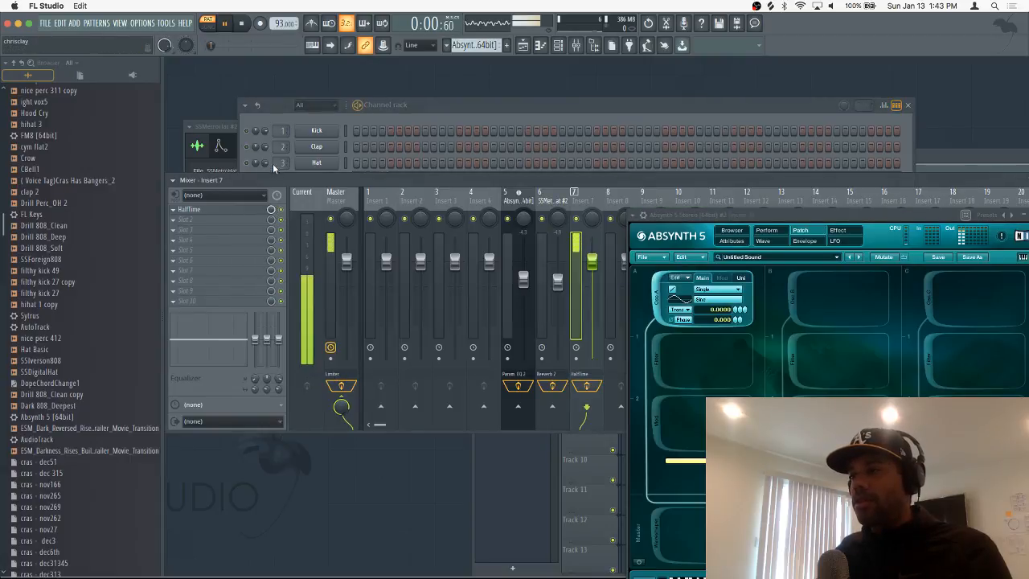
# Transpose the cloned Absynth channel's notes up one octave in the piano roll, play them and return to the channel rack
pyautogui.click(455, 111)
pyautogui.click(419, 208)
pyautogui.press('space')
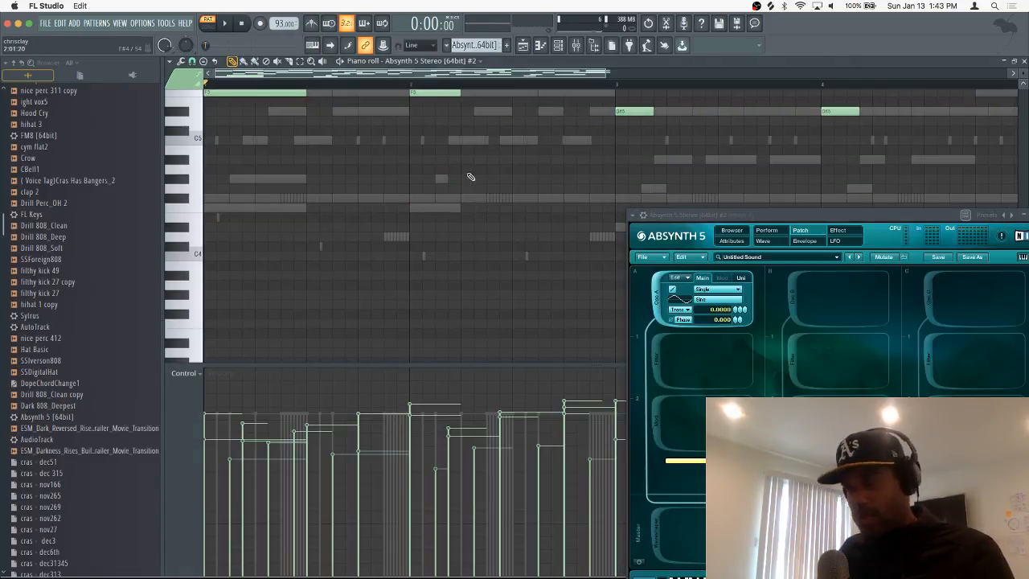
pyautogui.press('space')
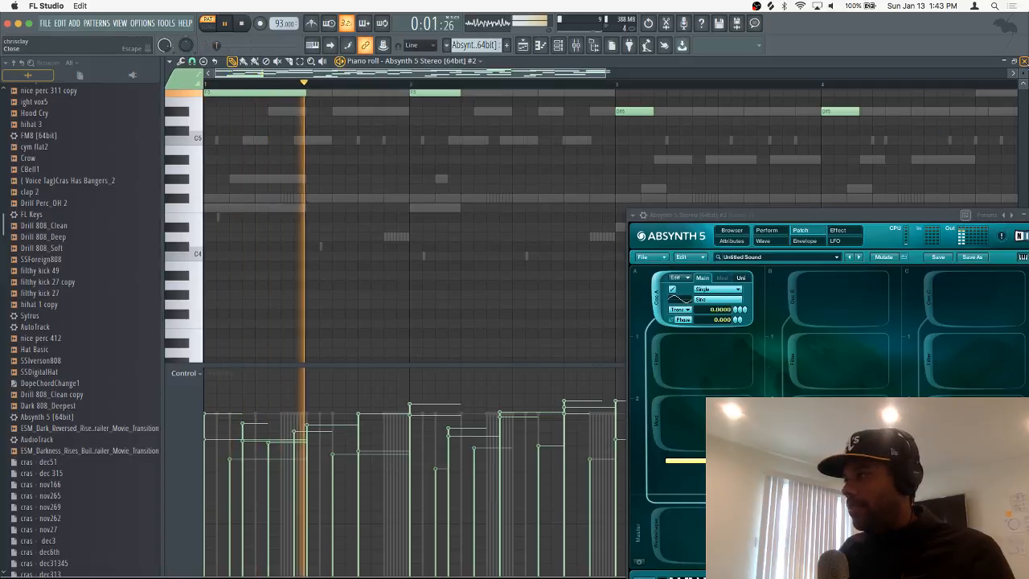
pyautogui.press('F7')
pyautogui.press('space')
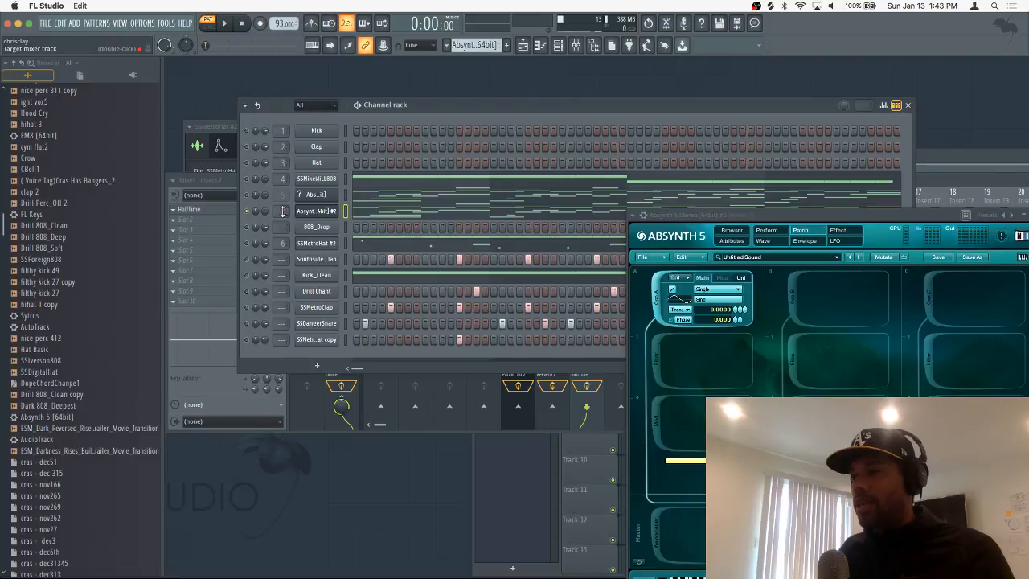
# Lower HalfTime's mix on mixer track 7 to about 49% during playback and close the plugin window
pyautogui.doubleClick(283, 211)
pyautogui.click(246, 212)
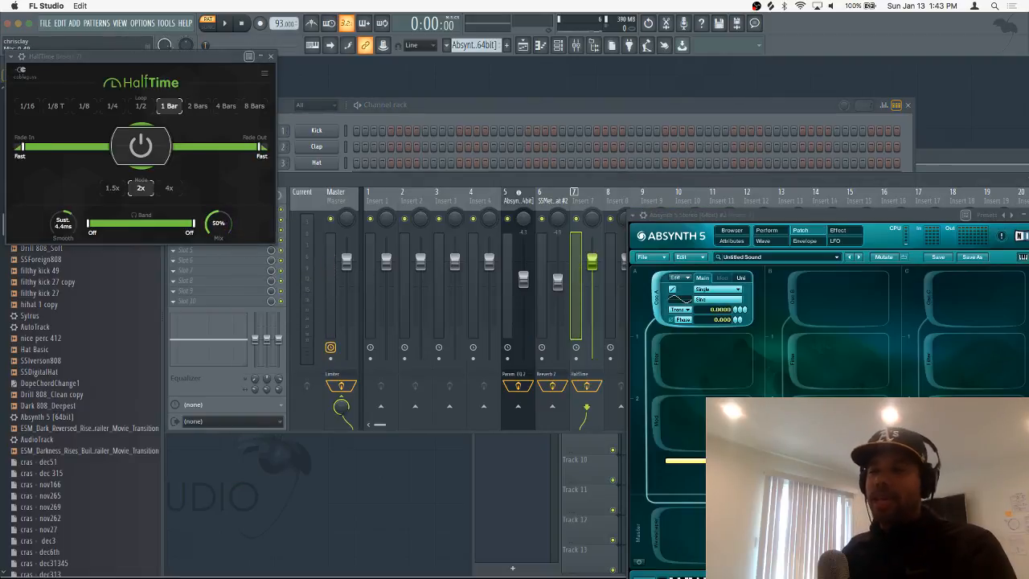
pyautogui.press('space')
pyautogui.scroll(-1, 219, 224)
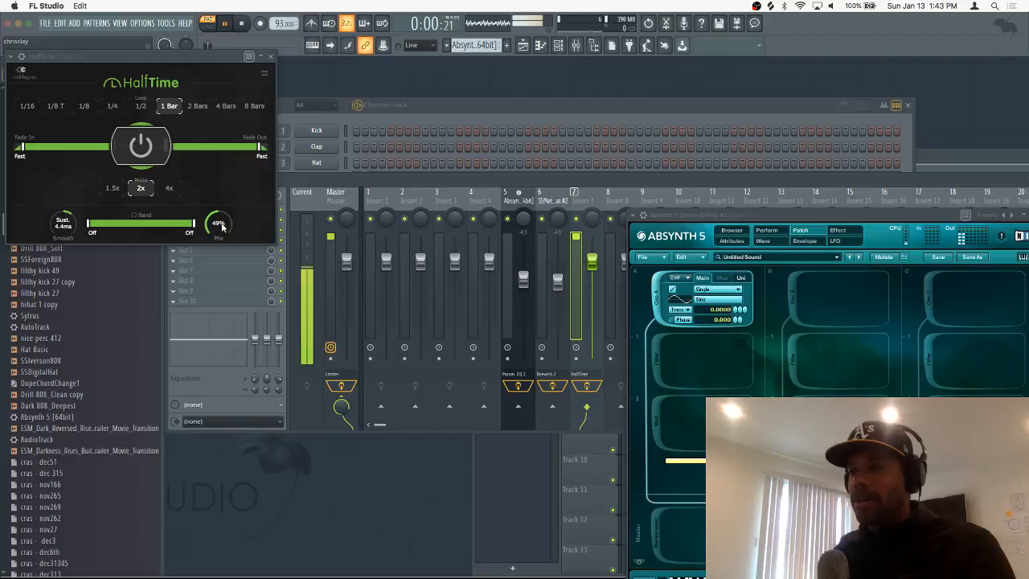
pyautogui.click(273, 56)
# Balance the cloned Absynth channel against the original by lowering its volume to about 25%, and turn all channels back on
pyautogui.click(466, 110)
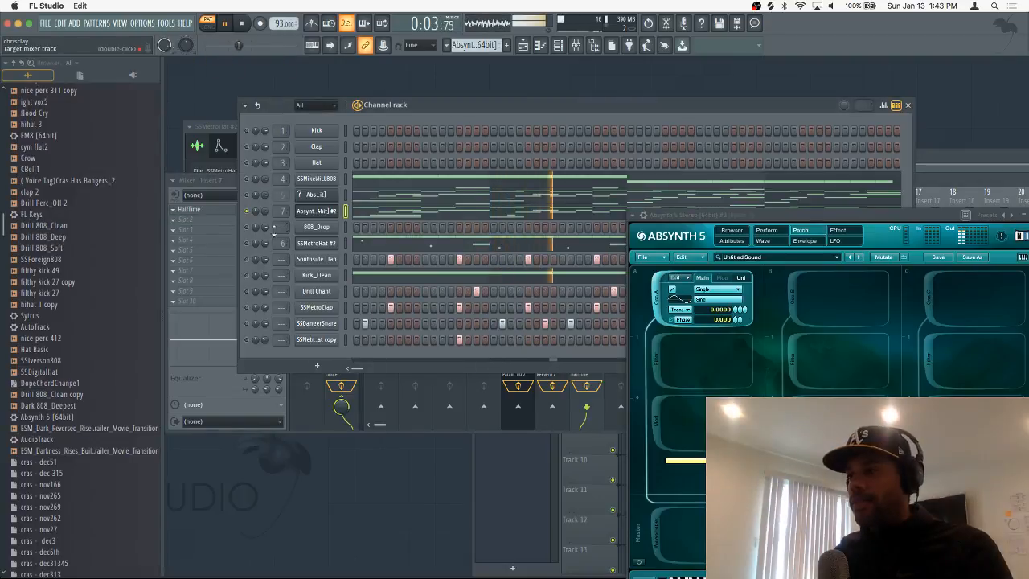
pyautogui.moveTo(238, 45); pyautogui.dragTo(251, 45)
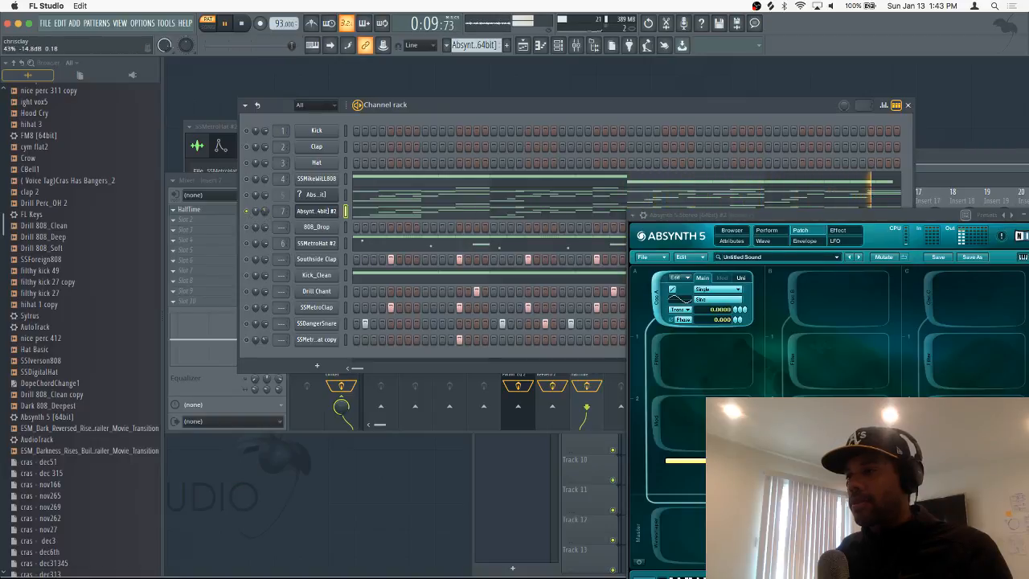
pyautogui.moveTo(291, 45); pyautogui.dragTo(165, 55)
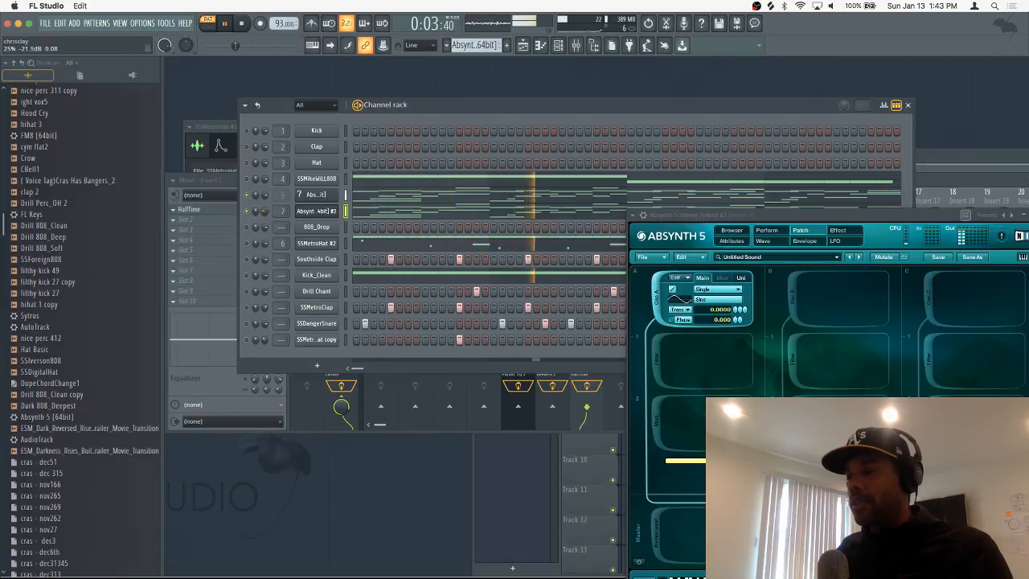
pyautogui.moveTo(234, 45); pyautogui.dragTo(253, 45)
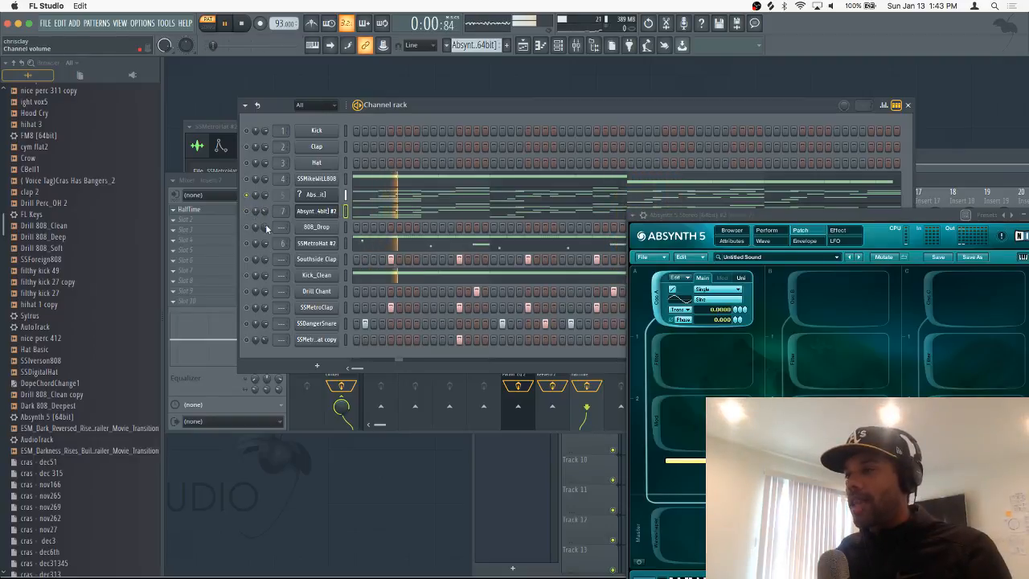
pyautogui.press('space')
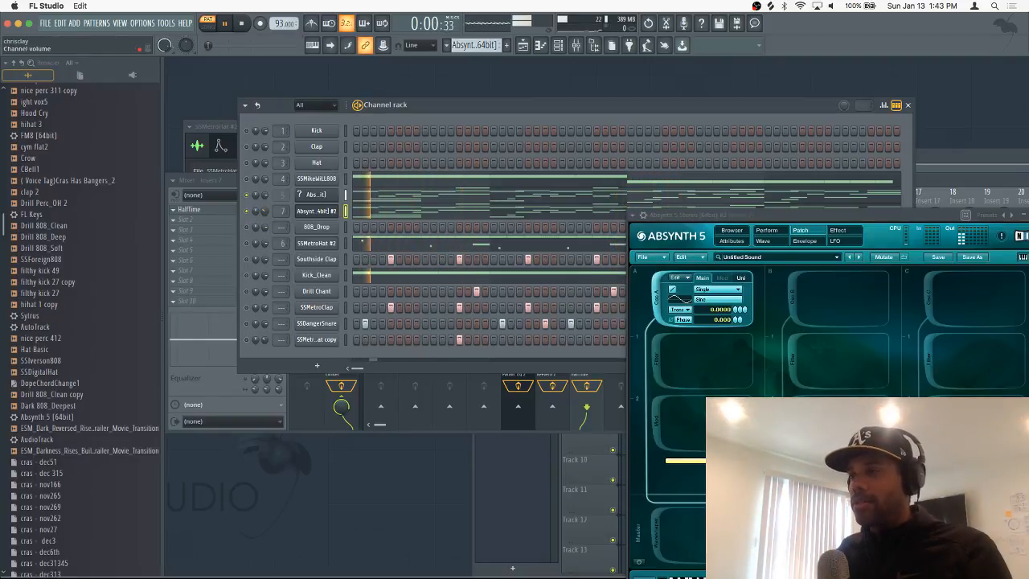
pyautogui.rightClick(254, 210)
pyautogui.click(253, 221)
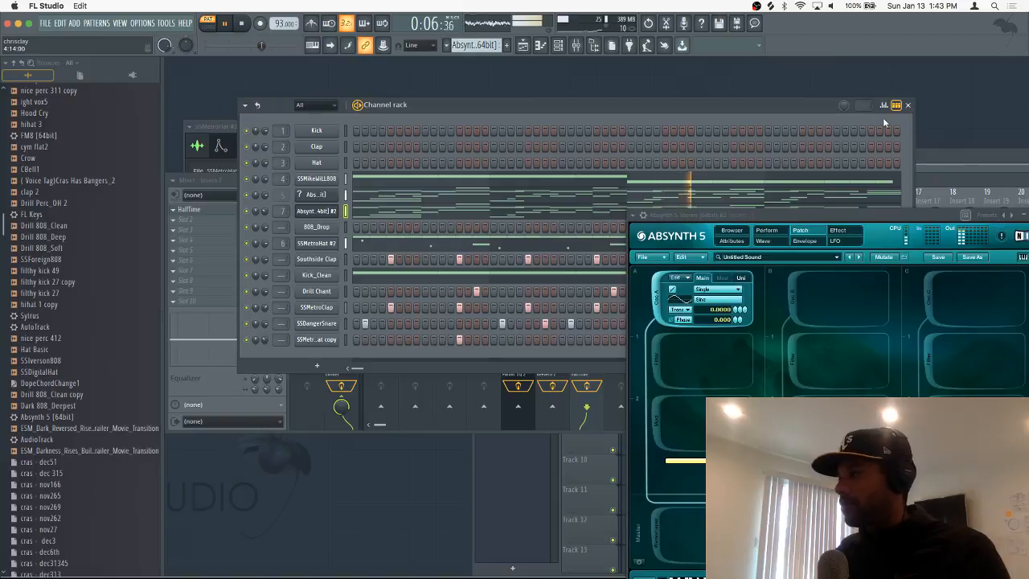
# Close the channel rack and Absynth window, stop playback, and open and position the playlist
pyautogui.click(909, 105)
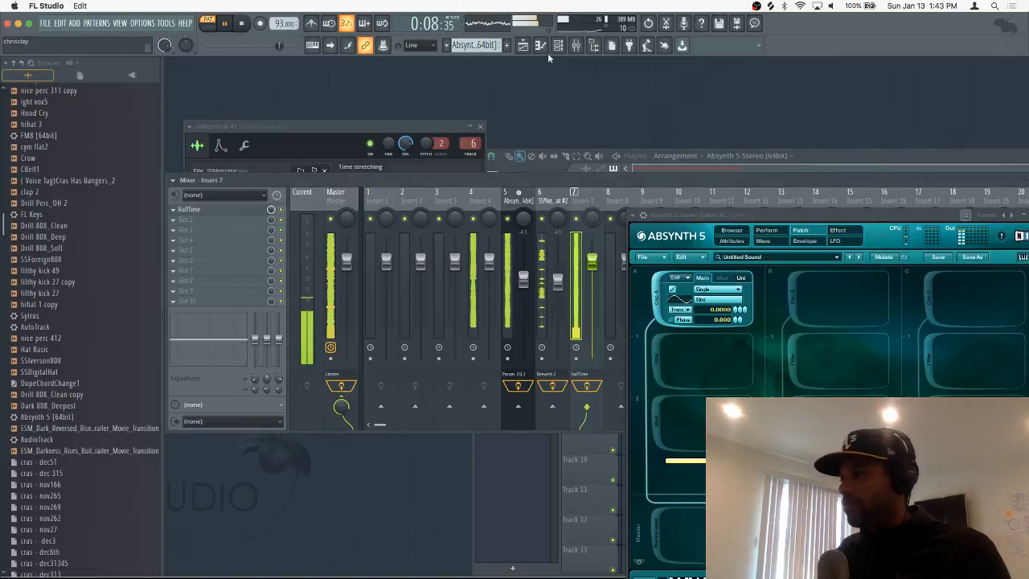
pyautogui.click(525, 46)
pyautogui.moveTo(800, 158); pyautogui.dragTo(513, 87)
pyautogui.press('space')
pyautogui.moveTo(833, 208); pyautogui.dragTo(514, 218)
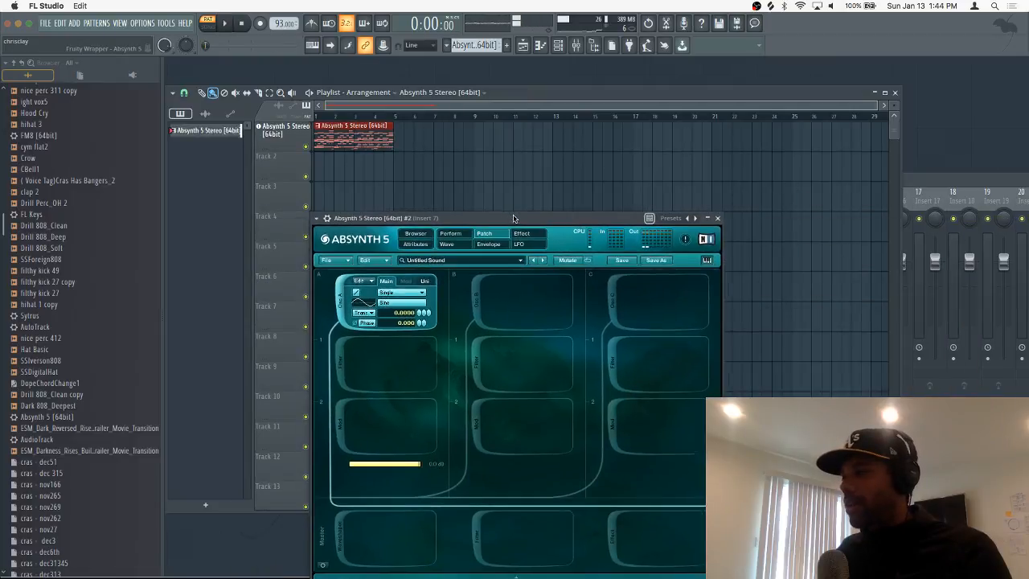
pyautogui.click(719, 220)
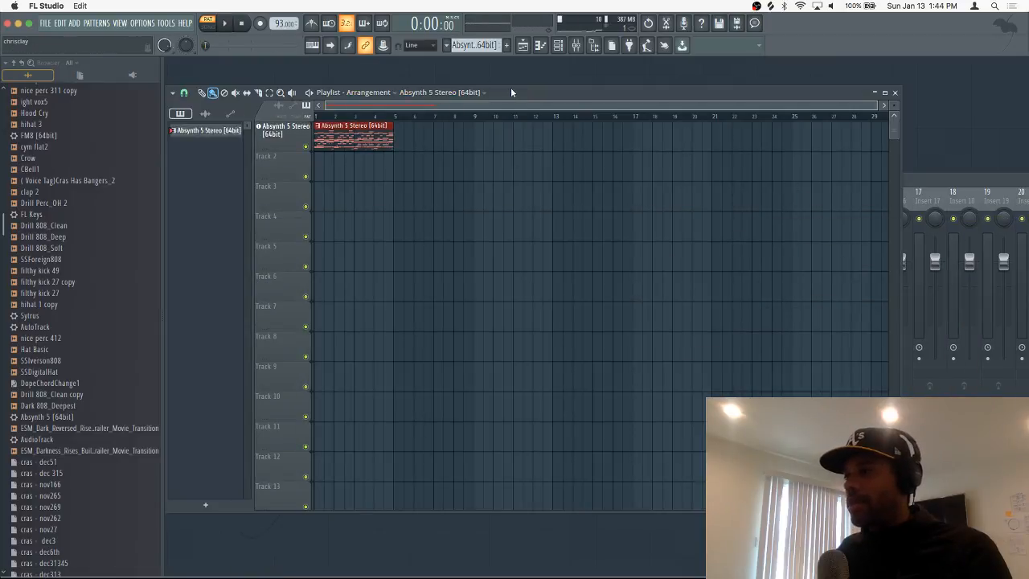
pyautogui.moveTo(511, 92); pyautogui.dragTo(647, 87)
# Split the Absynth 5 Stereo pattern by channel into separate patterns
pyautogui.click(342, 127)
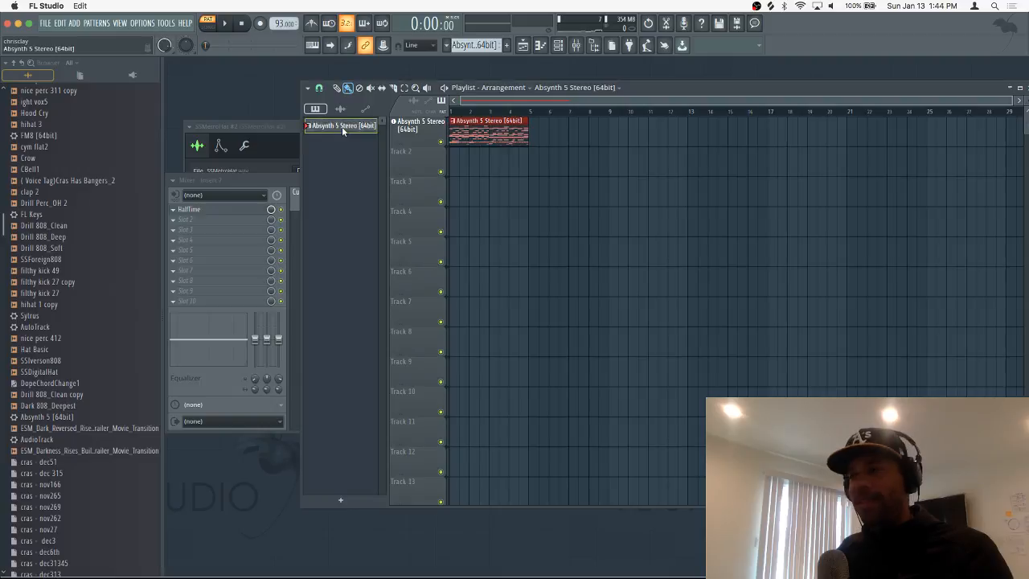
pyautogui.click(134, 24)
pyautogui.moveTo(121, 23)
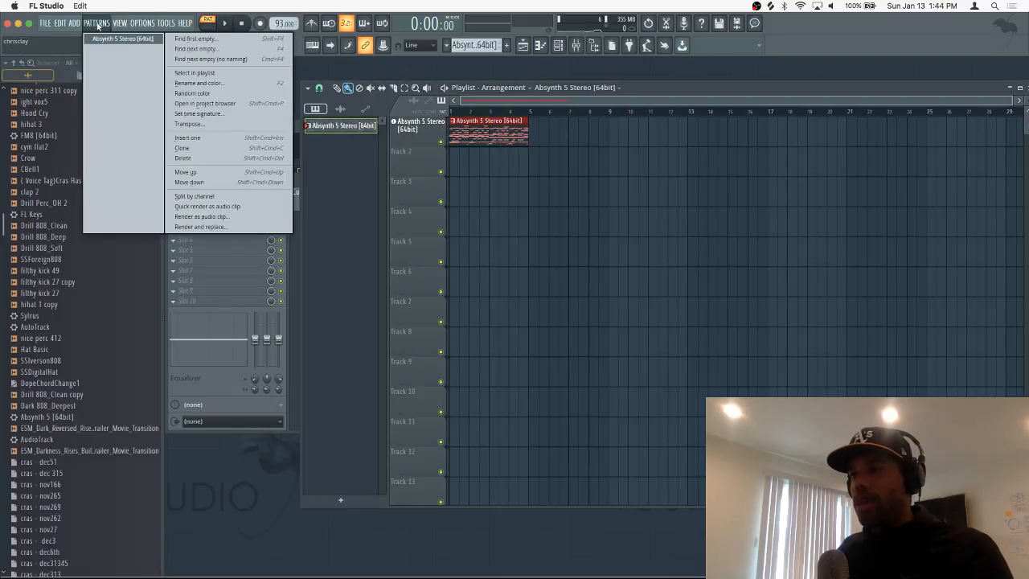
pyautogui.click(206, 197)
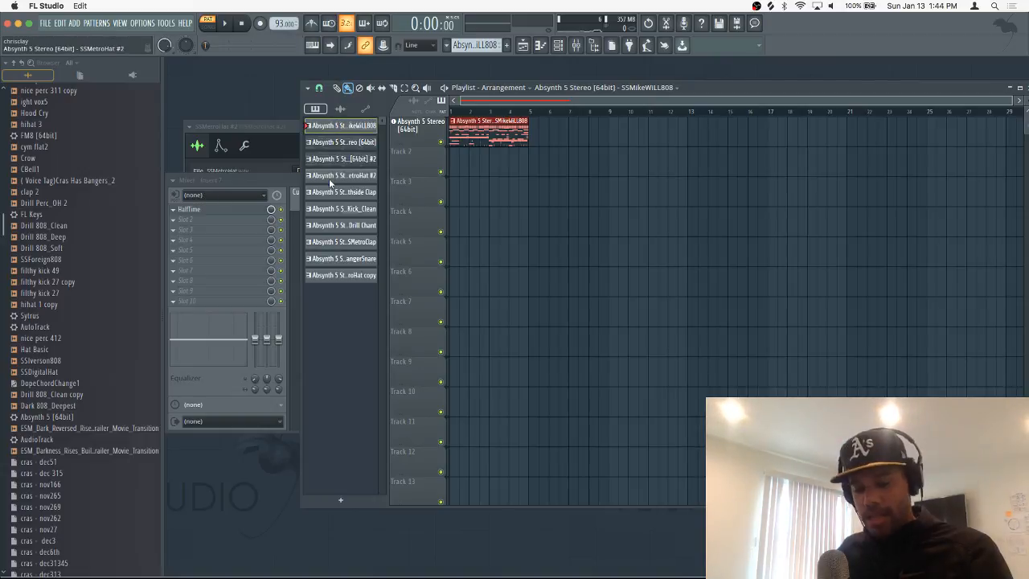
# Place all split patterns at bar 1 on Tracks 3 to 12 and delete the original combined clip from the first track
pyautogui.click(335, 275)
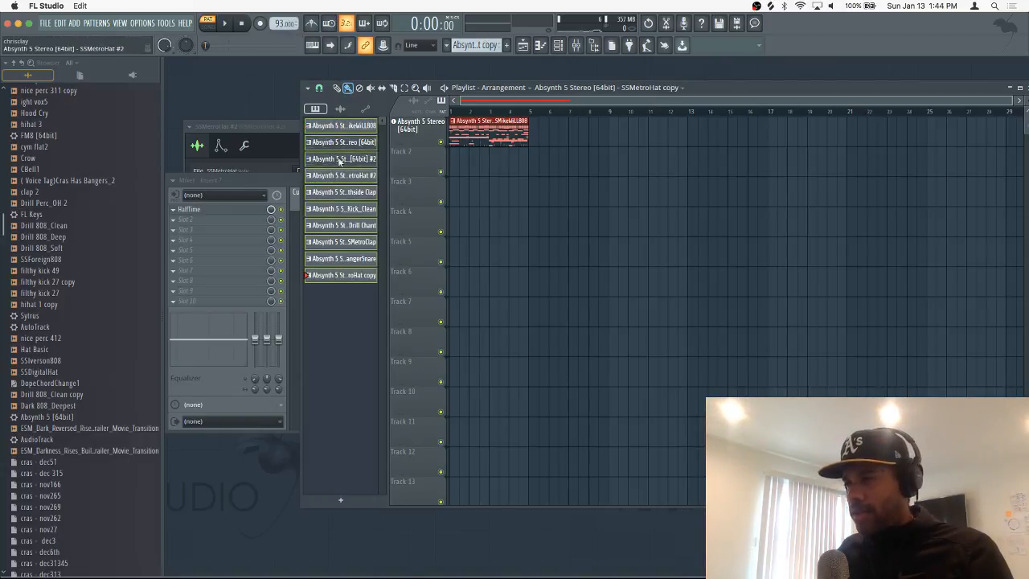
pyautogui.moveTo(339, 160); pyautogui.dragTo(449, 193)
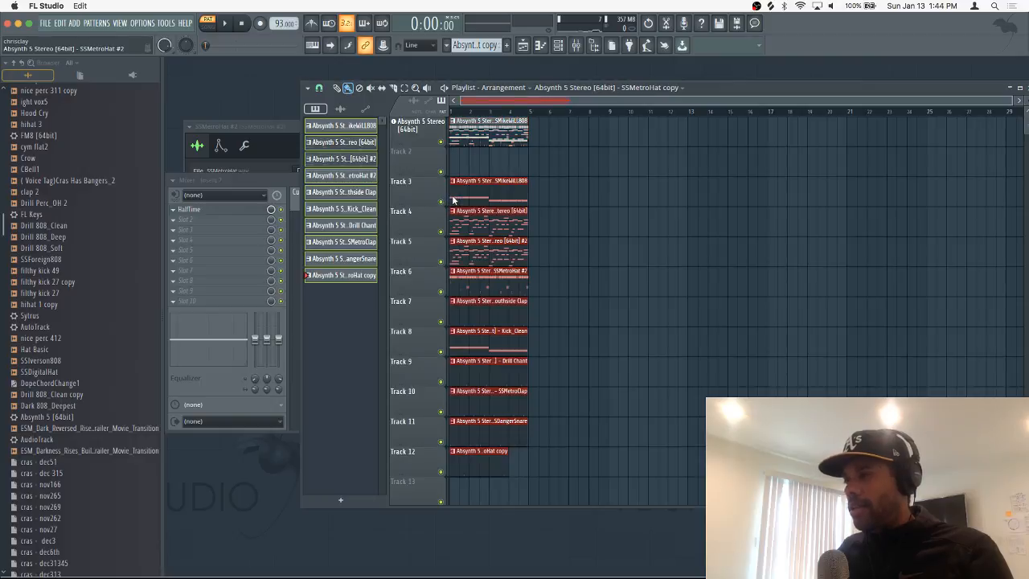
pyautogui.rightClick(500, 137)
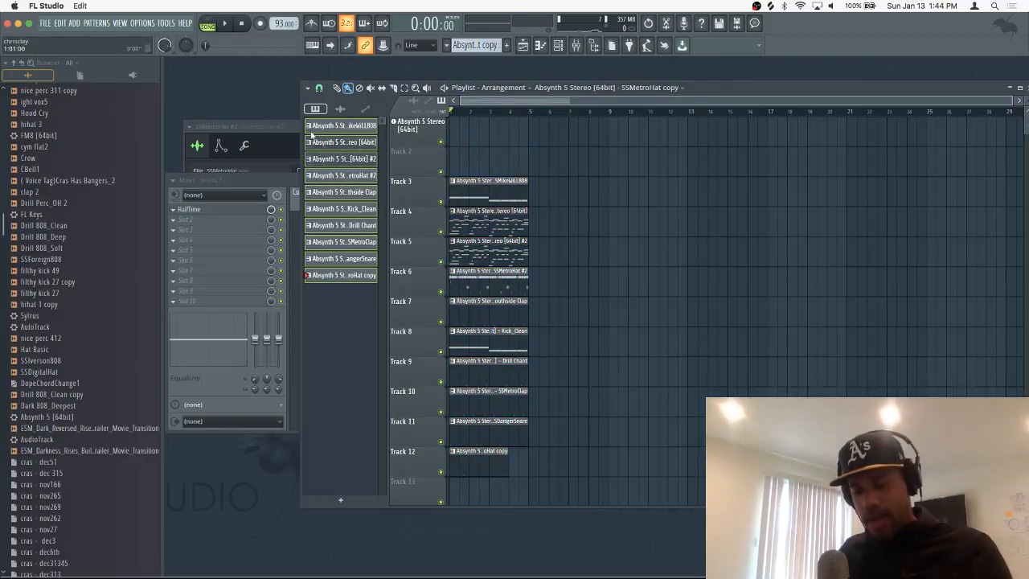
# Select all playlist clips and duplicate the four-bar section nine times along the timeline
pyautogui.press('super+a')
pyautogui.press('super+b')
pyautogui.press('super+b')
pyautogui.press('super+b')
pyautogui.press('super+b')
pyautogui.press('super+b')
pyautogui.press('super+b')
pyautogui.press('super+b')
pyautogui.press('super+b')
pyautogui.press('super+b')
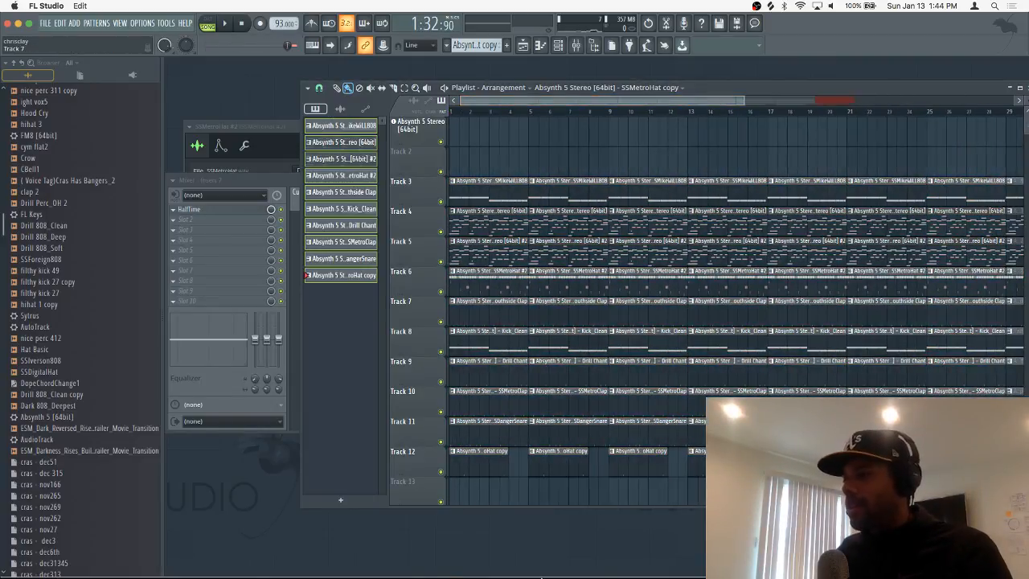
# Delete the first four-bar hat, clap, kick, chant and snare clips on Tracks 6 to 12
pyautogui.rightClick(493, 453)
pyautogui.rightClick(496, 421)
pyautogui.rightClick(496, 391)
pyautogui.rightClick(497, 364)
pyautogui.rightClick(499, 337)
pyautogui.rightClick(499, 309)
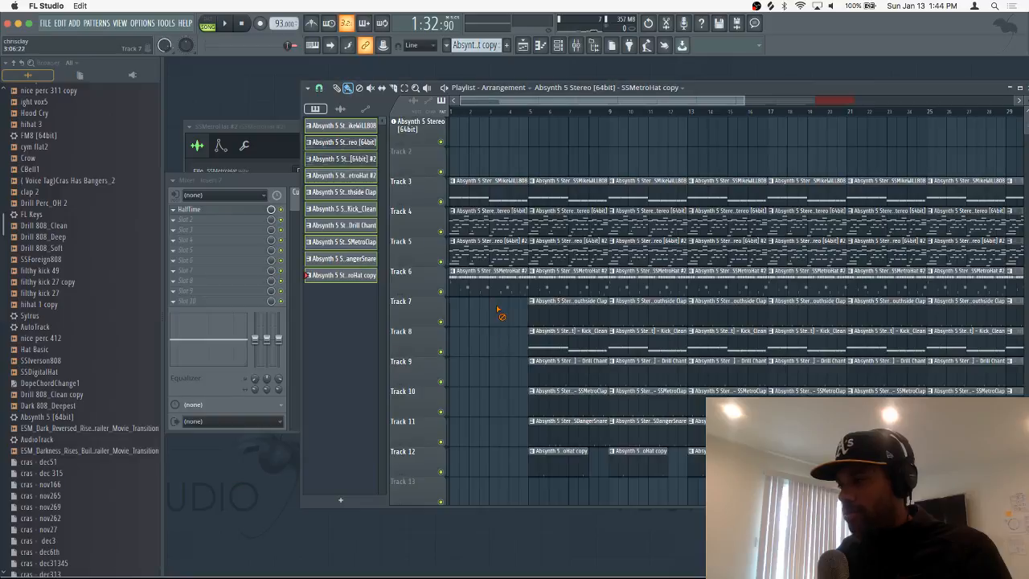
pyautogui.rightClick(492, 293)
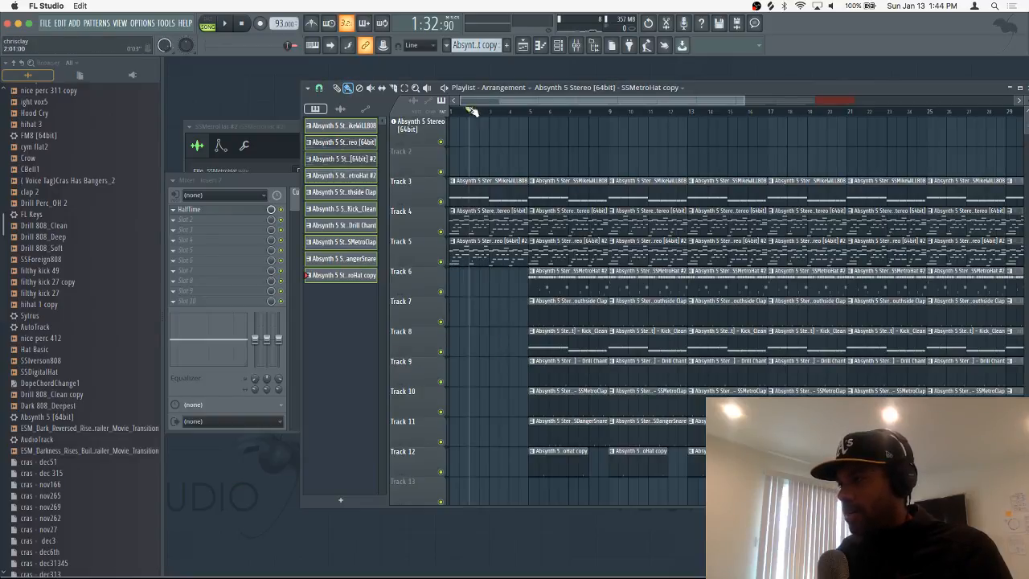
# Delete the first two SSMikeWiLL808 clips on Track 3 and play the arrangement from the start
pyautogui.rightClick(480, 199)
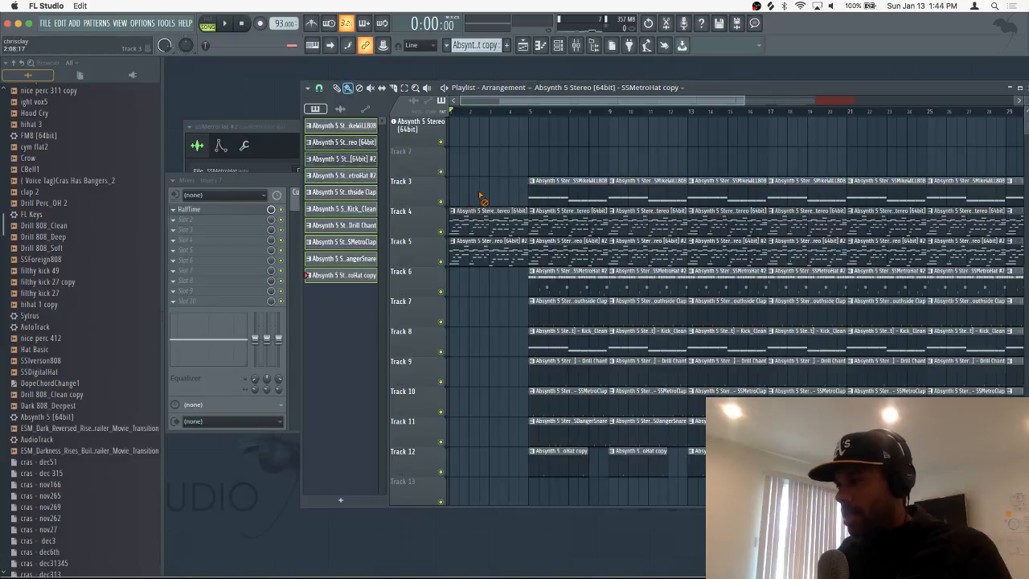
pyautogui.rightClick(579, 191)
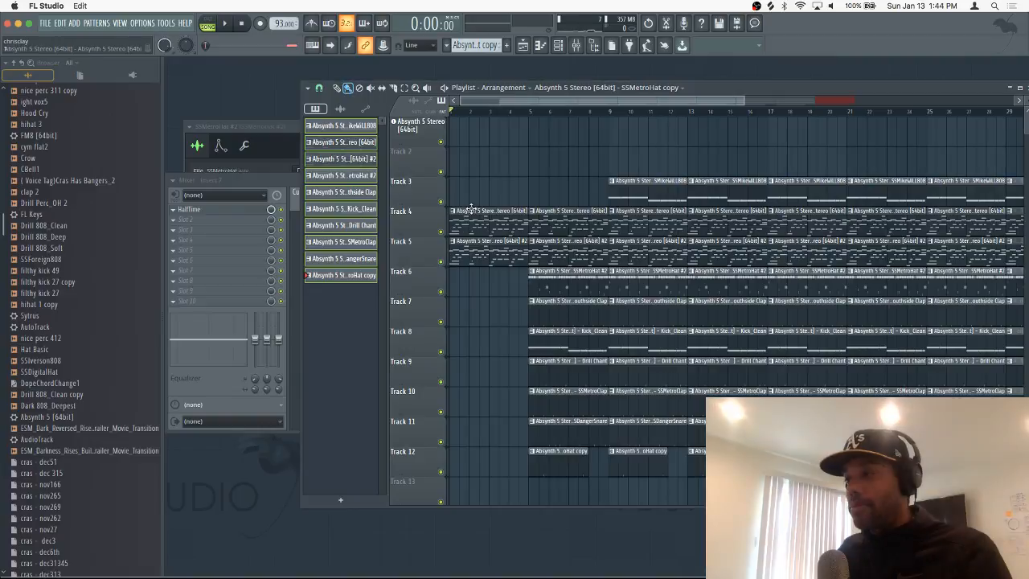
pyautogui.press('space')
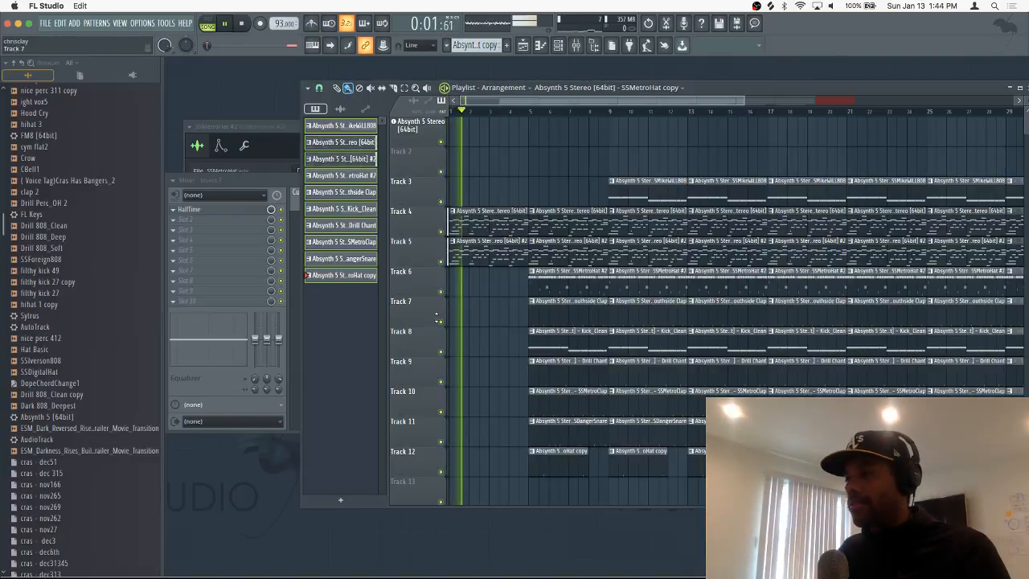
# Delete the first four-bar Absynth melody clip on Track 5 so the intro plays only Track 4
pyautogui.rightClick(487, 254)
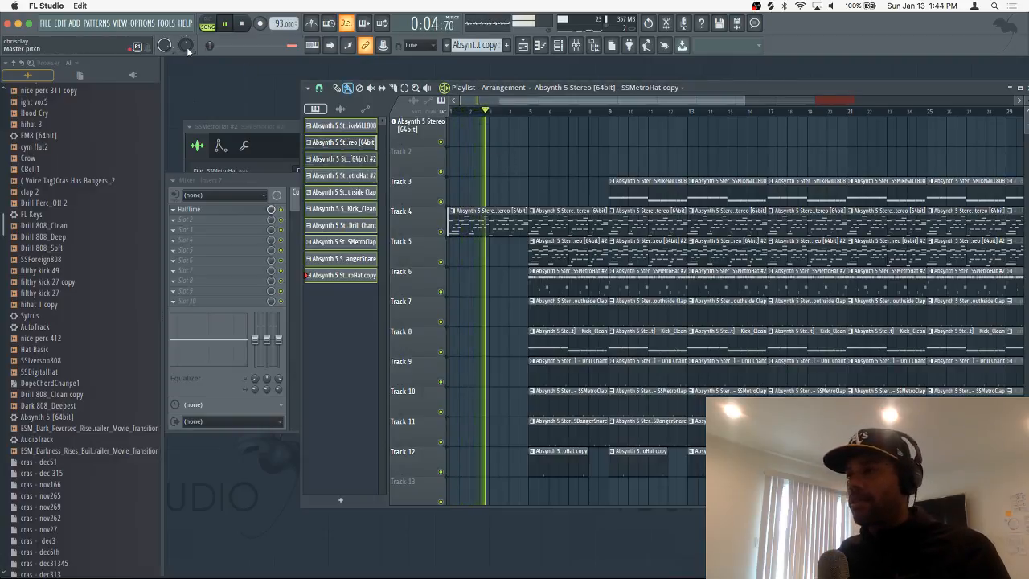
pyautogui.rightClick(165, 46)
pyautogui.click(201, 115)
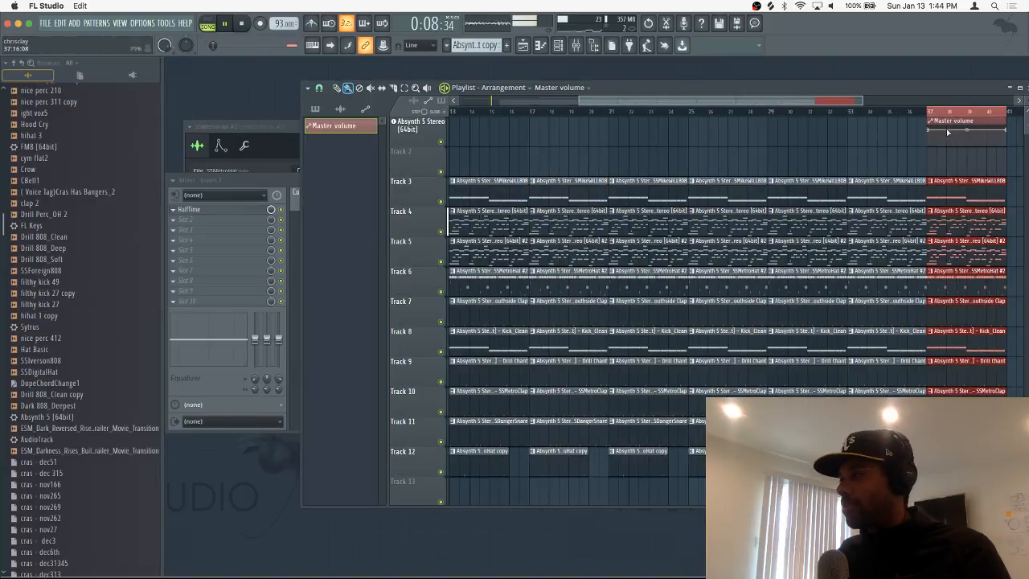
pyautogui.rightClick(949, 131)
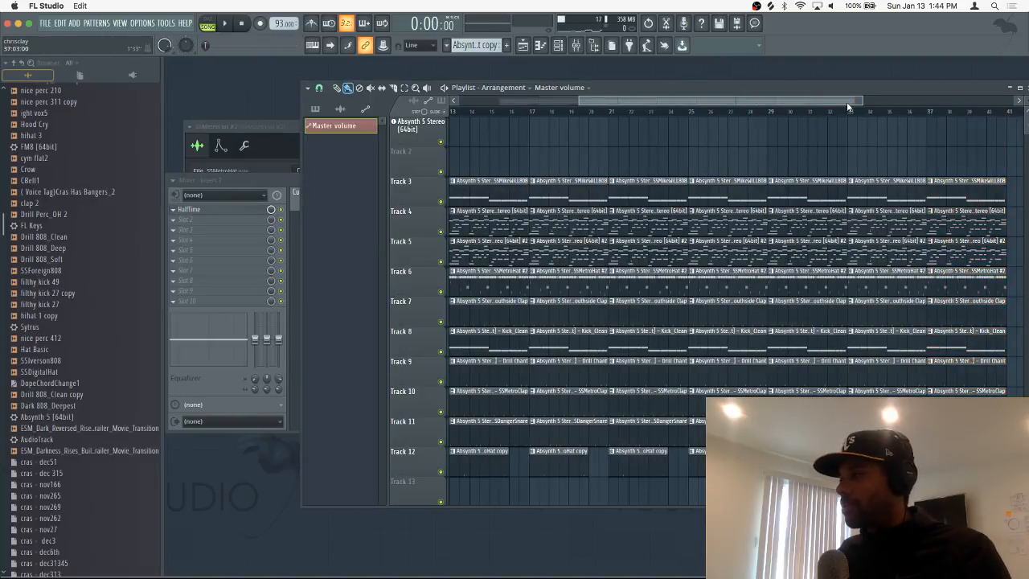
# Create a master volume automation clip spanning the whole arrangement on the first playlist track
pyautogui.moveTo(847, 101); pyautogui.dragTo(378, 133)
pyautogui.rightClick(162, 46)
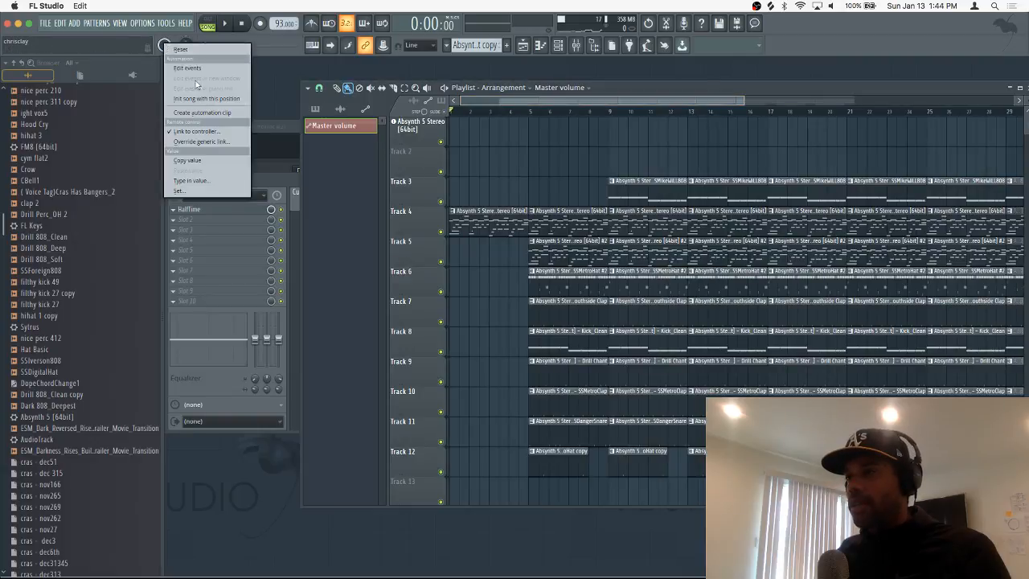
pyautogui.click(201, 115)
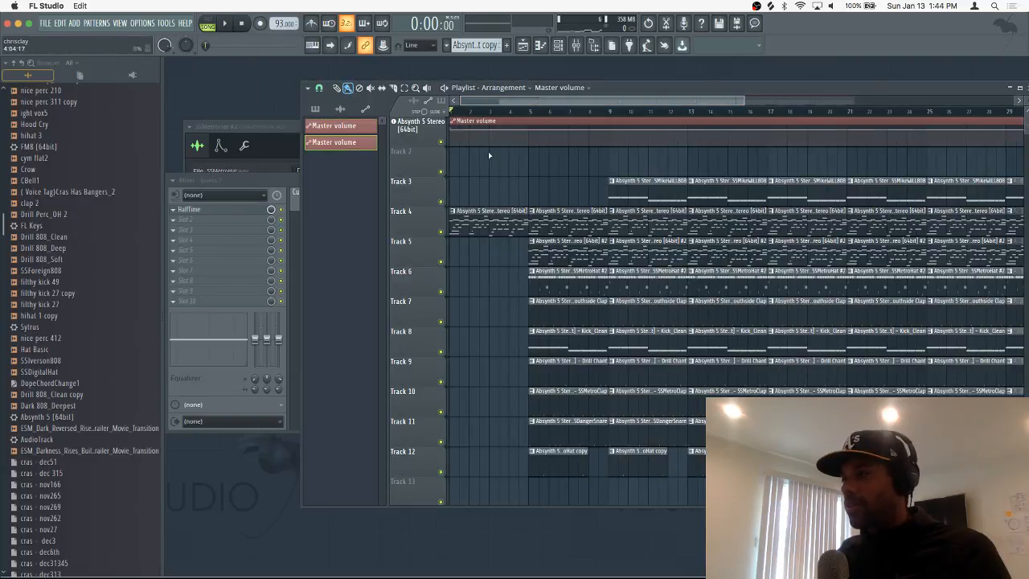
# Load Fruity Parametric EQ 2 in the first effect slot of the mixer's Master track
pyautogui.click(576, 45)
pyautogui.moveTo(498, 181); pyautogui.dragTo(653, 193)
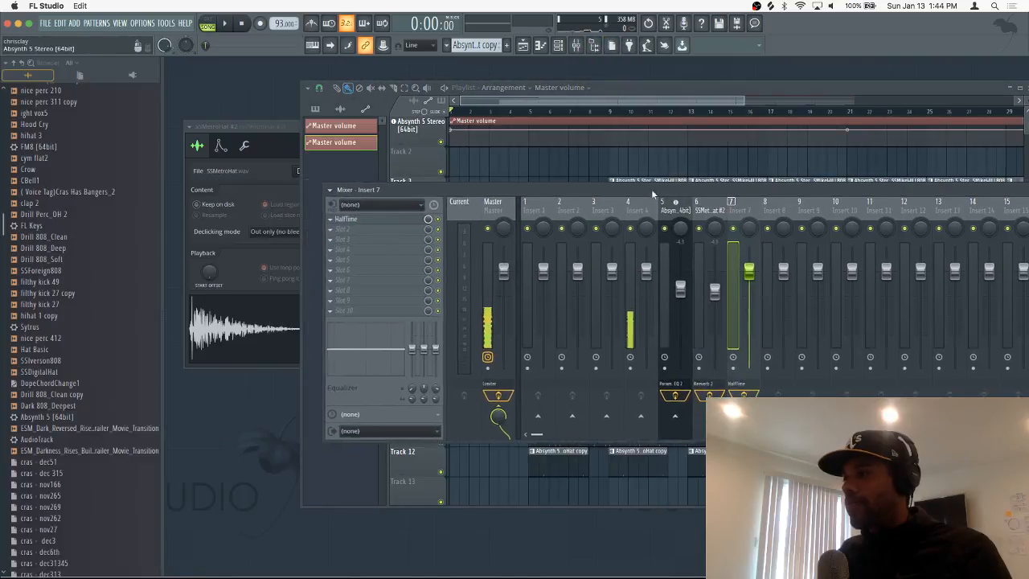
pyautogui.click(499, 207)
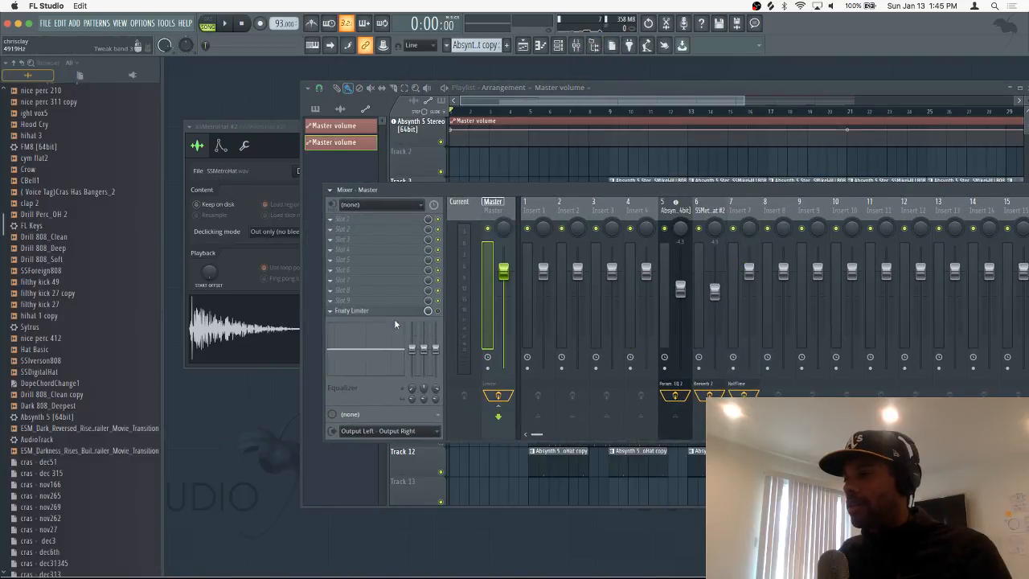
pyautogui.click(361, 220)
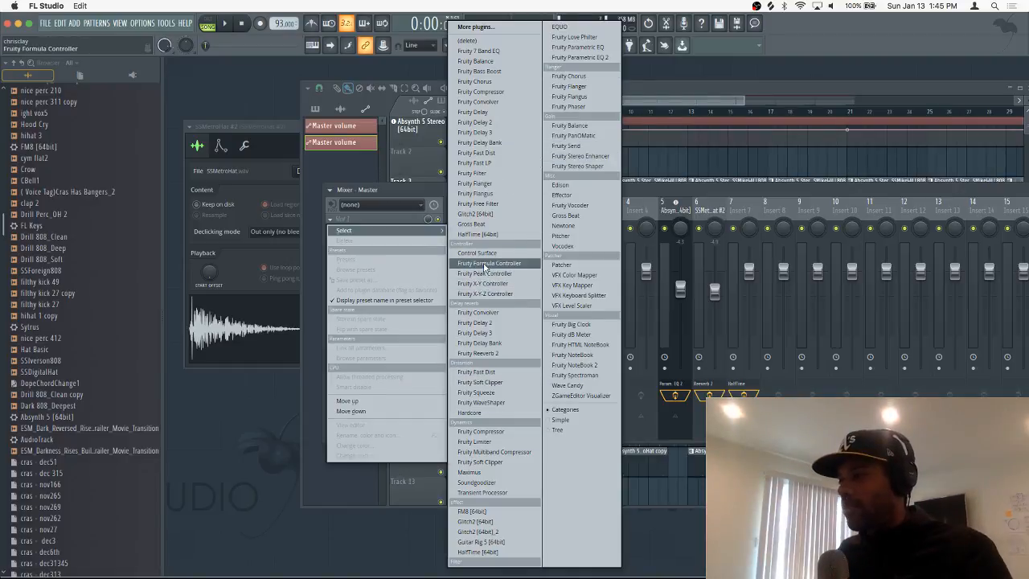
pyautogui.click(579, 58)
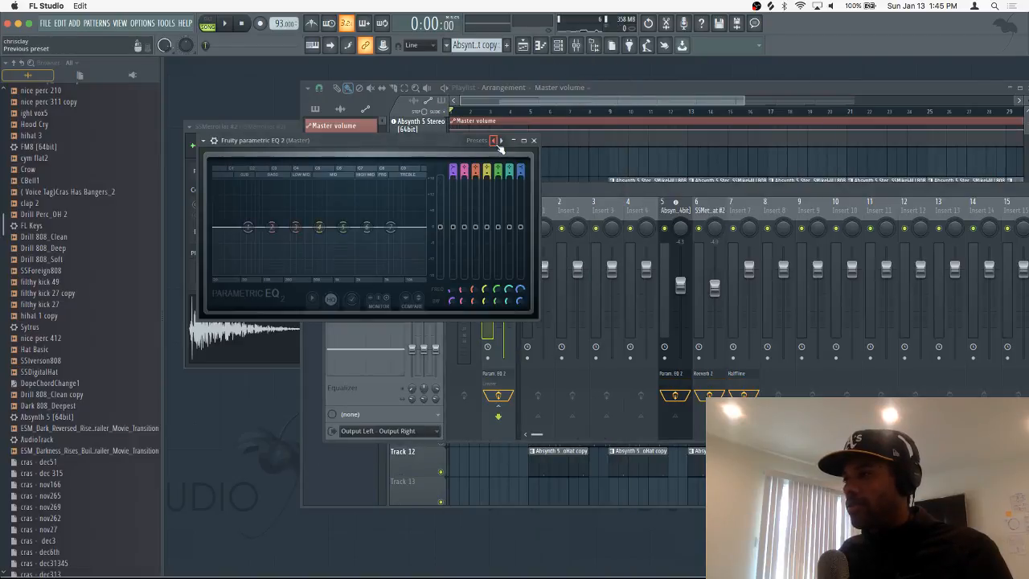
# Apply the 20Hz + 18kHz cut preset to the master EQ and create an automation clip for its Band 7 frequency
pyautogui.click(502, 141)
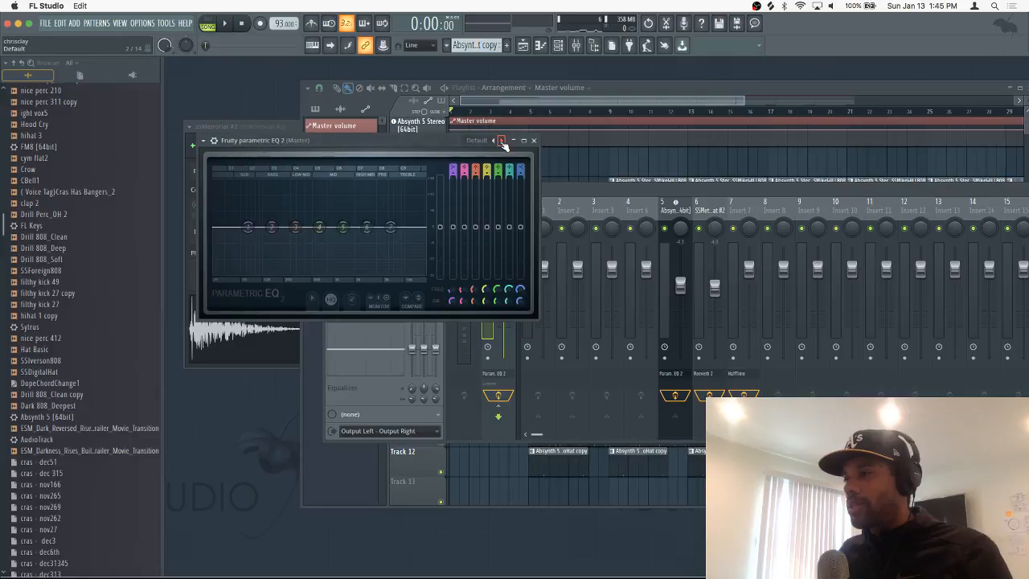
pyautogui.click(502, 141)
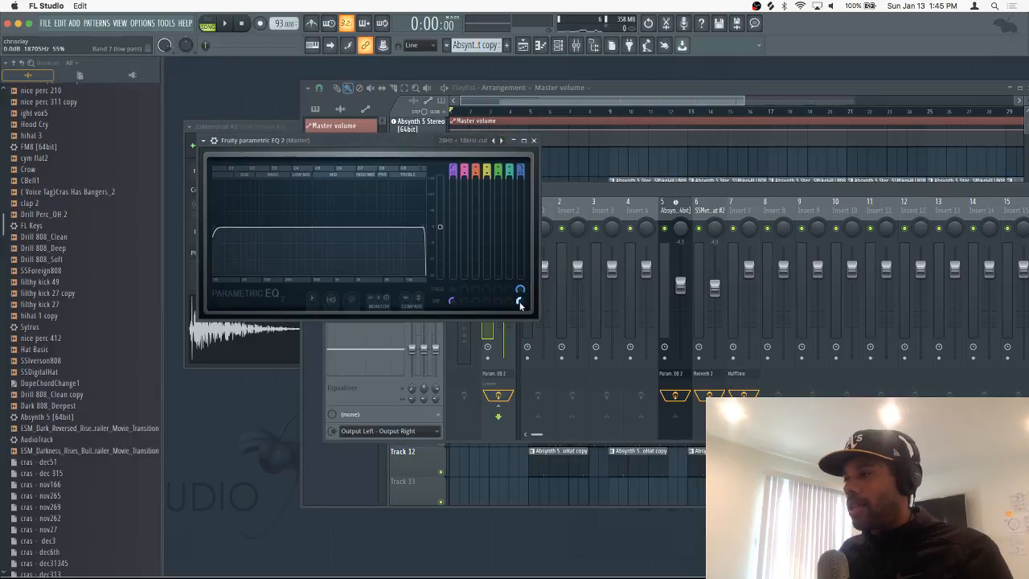
pyautogui.rightClick(521, 295)
pyautogui.click(554, 362)
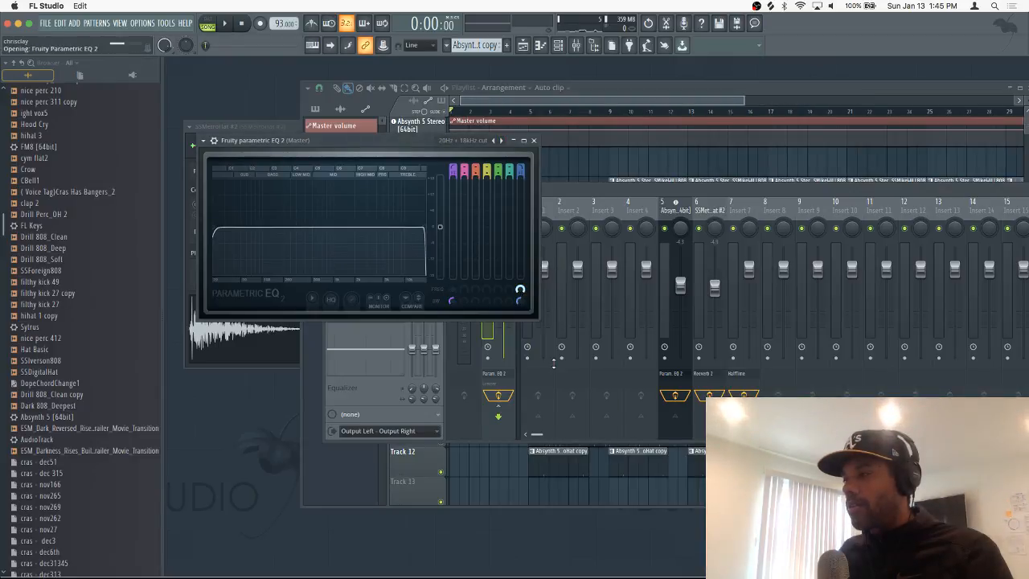
pyautogui.click(534, 141)
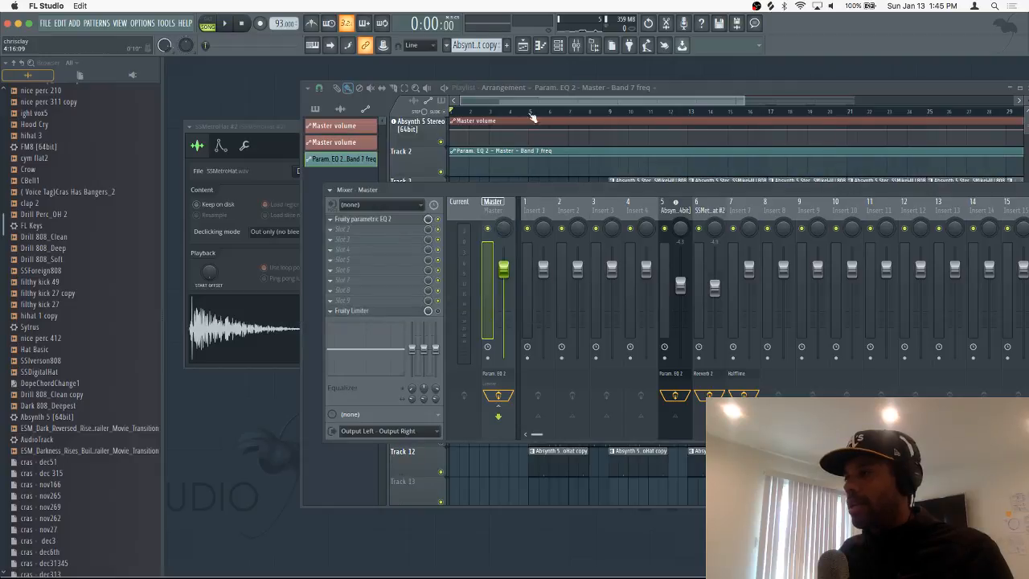
# Shape the Band 7 frequency automation on Track 2 into a curved rise from bar 1 to bar 5 and play it
pyautogui.click(665, 87)
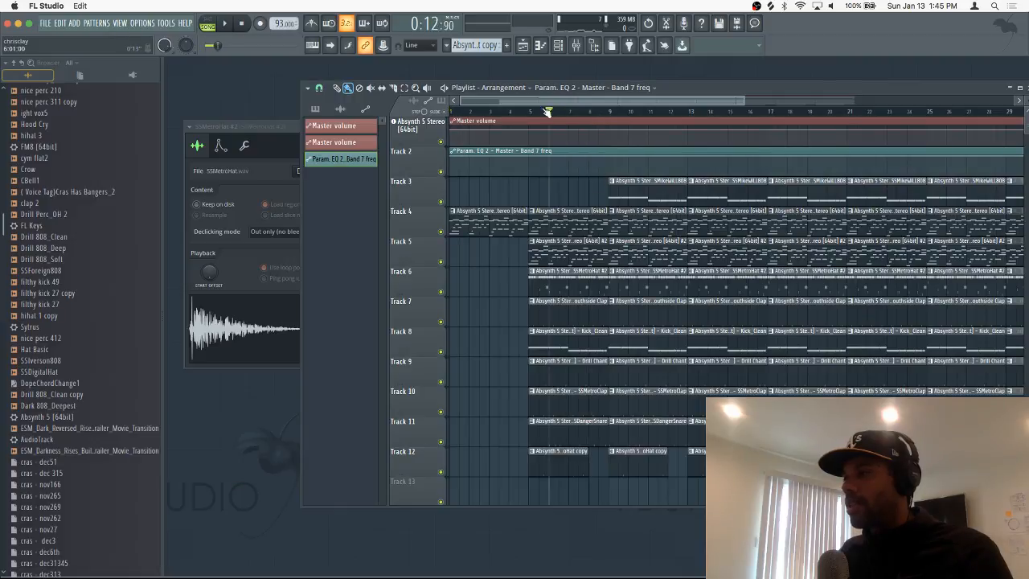
pyautogui.moveTo(533, 164); pyautogui.dragTo(526, 151)
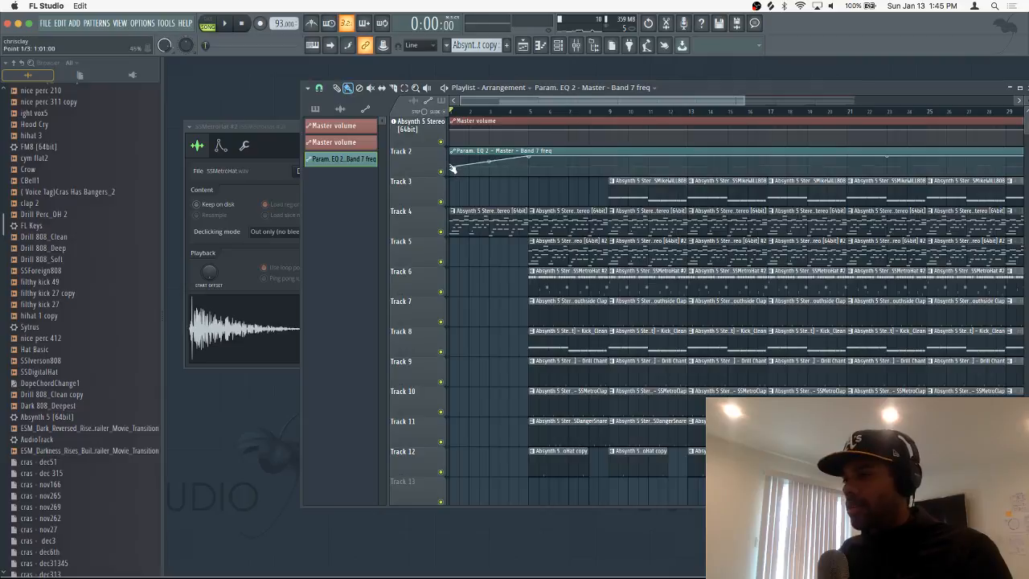
pyautogui.press('space')
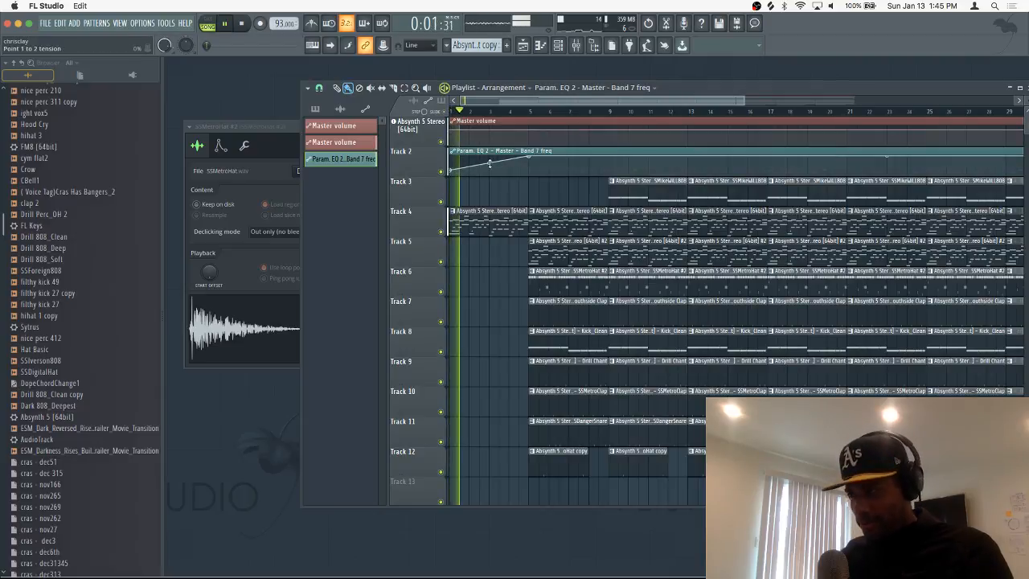
pyautogui.moveTo(489, 167)
pyautogui.mouseDown()
pyautogui.moveTo(523, 143)
pyautogui.moveTo(489, 164)
pyautogui.mouseUp()
pyautogui.press('space')
pyautogui.press('space')
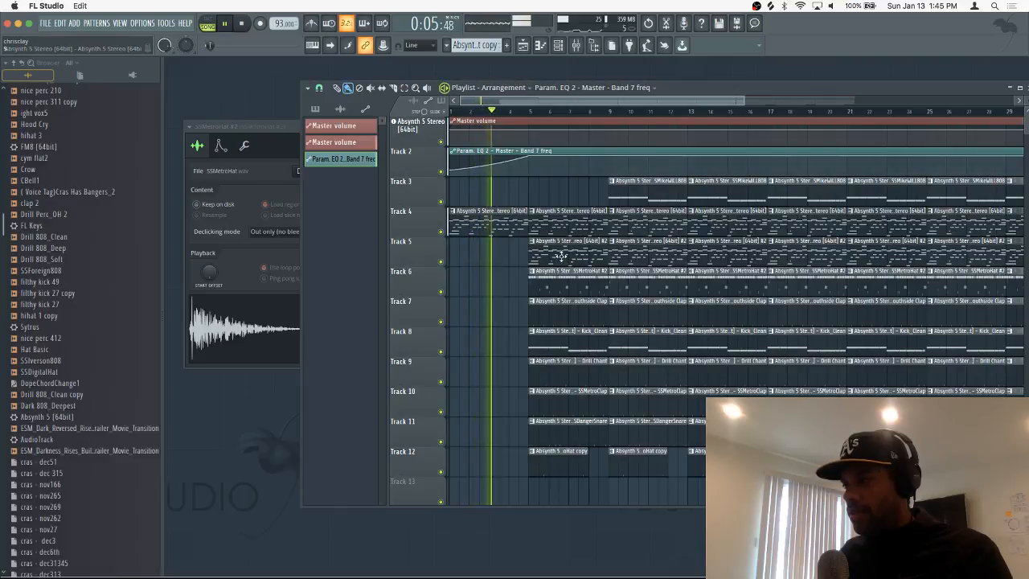
# Delete the bar 5 clips on Tracks 6 to 10 and add a second rising filter sweep from bar 5 to bar 9
pyautogui.moveTo(558, 284); pyautogui.dragTo(551, 400)
pyautogui.moveTo(530, 162); pyautogui.dragTo(610, 160)
pyautogui.moveTo(529, 165); pyautogui.dragTo(529, 171)
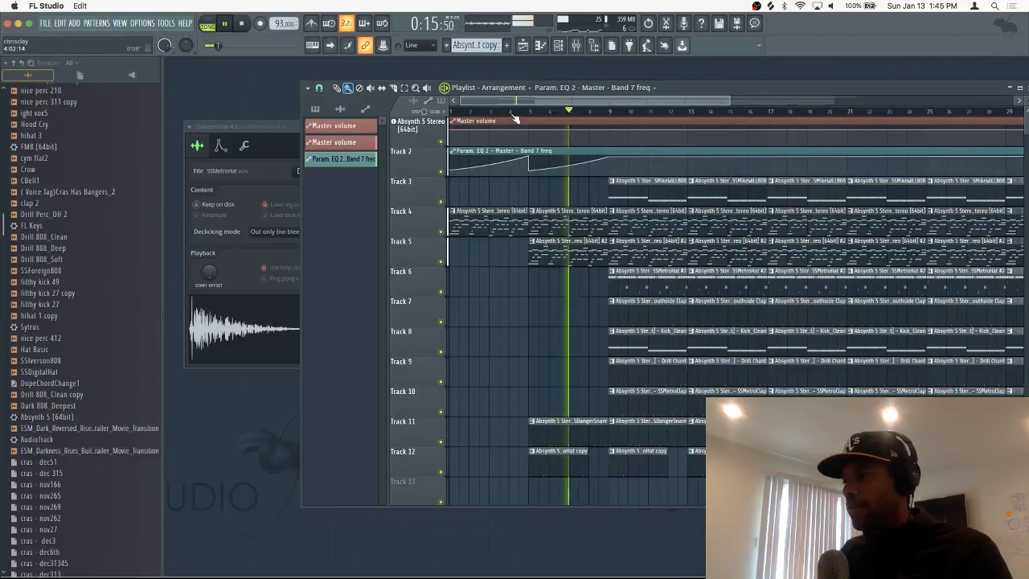
# Raise the filter automation point at bar 9 to 97% and replay the arrangement from the start
pyautogui.scroll(-3, 581, 97)
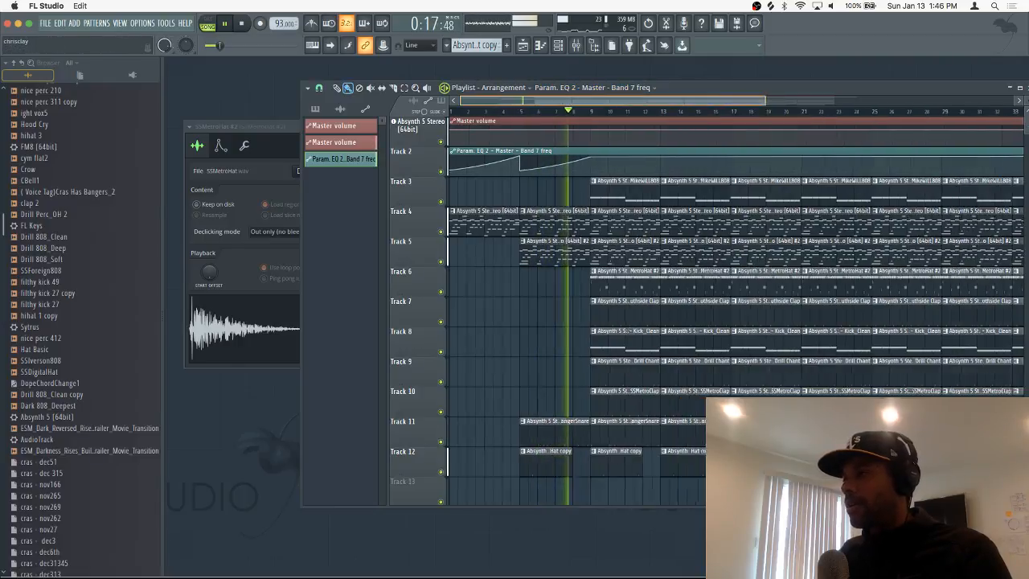
pyautogui.rightClick(563, 156)
pyautogui.hotkey('ctrl', 'z')
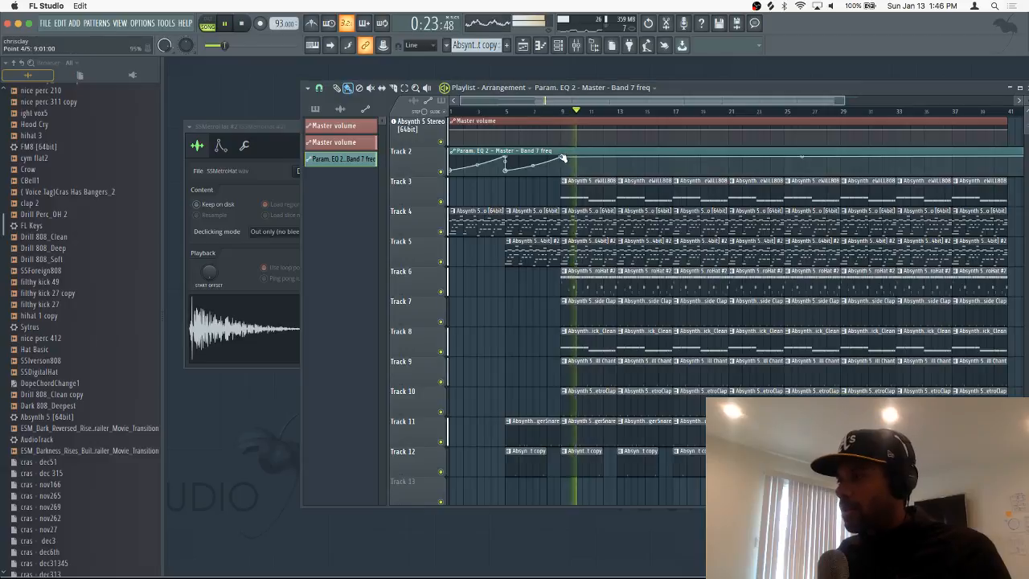
pyautogui.rightClick(563, 153)
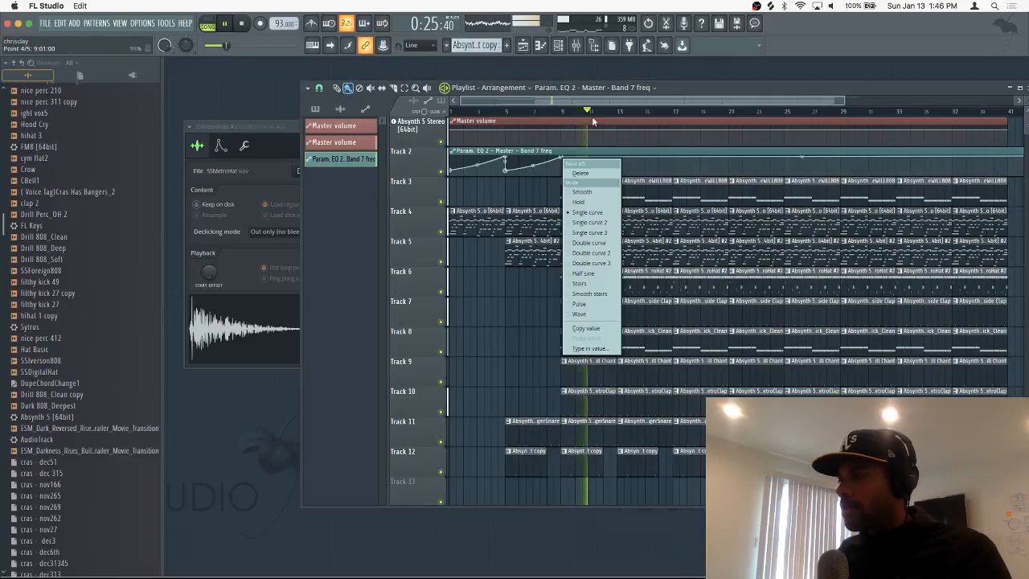
pyautogui.click(664, 87)
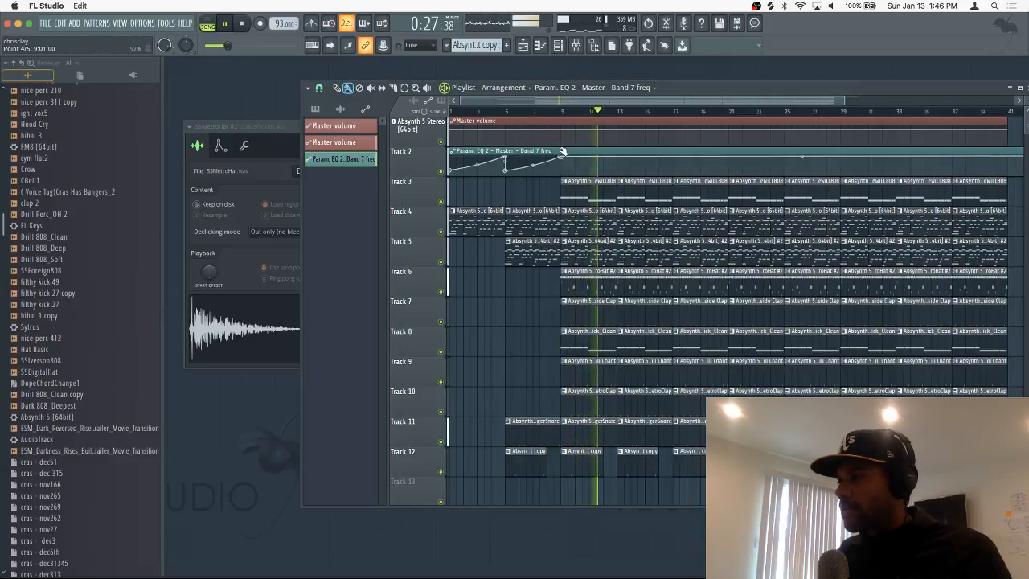
pyautogui.press('space')
pyautogui.press('space')
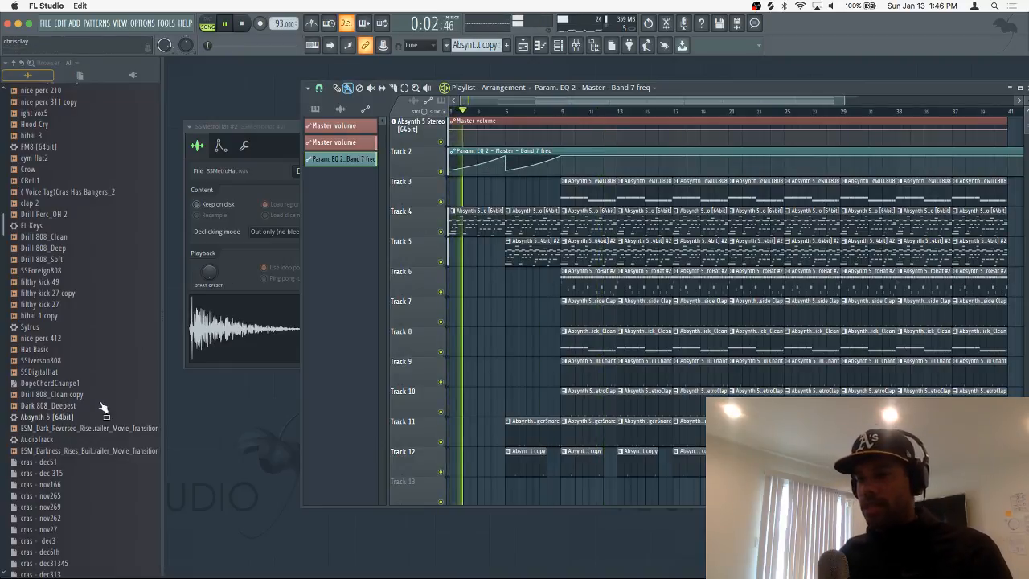
# Add the ( Voice Tag)Cras Has Bangers_2 sample to the playlist and position it at bar 4 on Track 8
pyautogui.scroll(-3, 113, 392)
pyautogui.moveTo(68, 97); pyautogui.dragTo(499, 480)
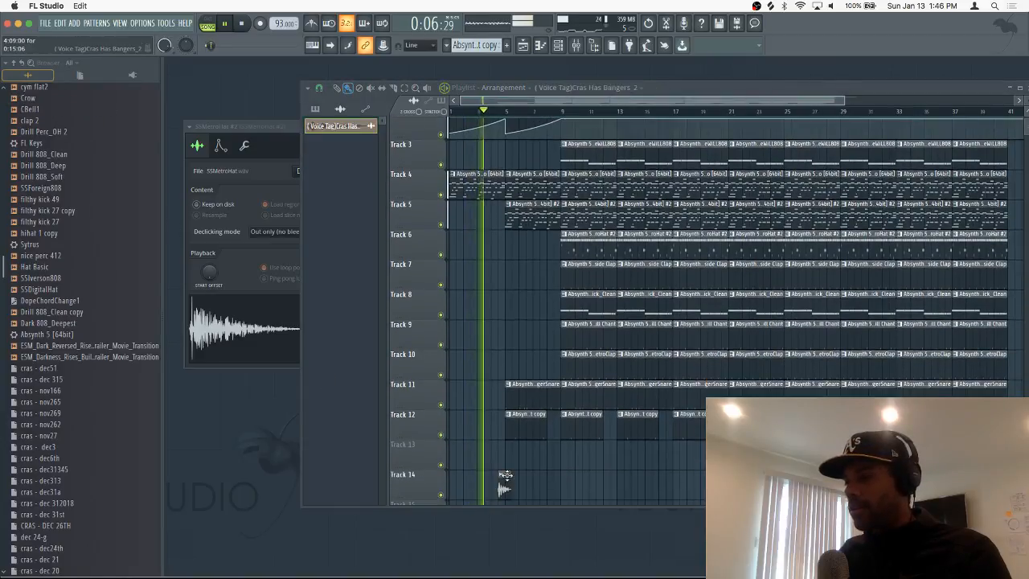
pyautogui.scroll(5, 511, 100)
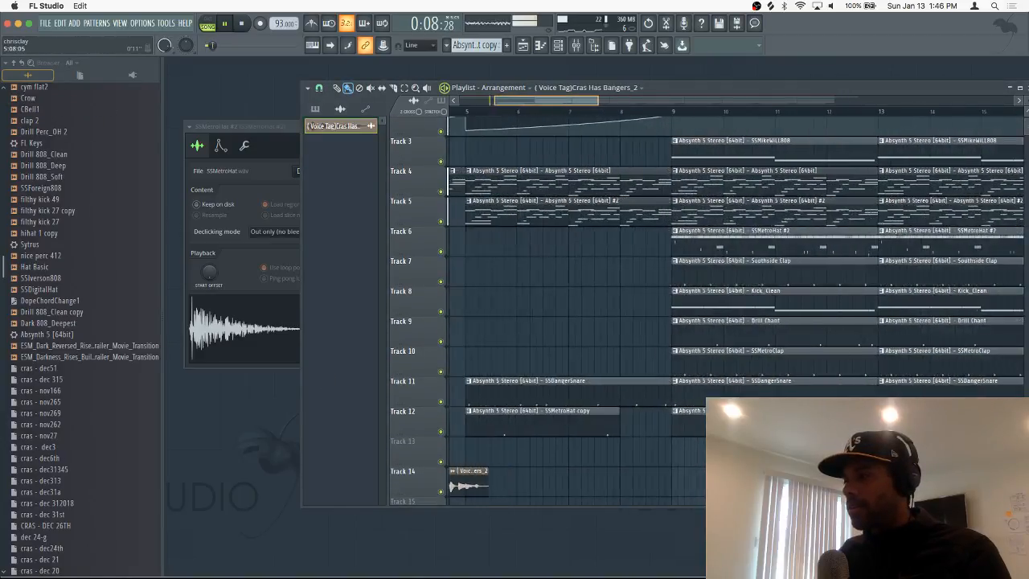
pyautogui.press('space')
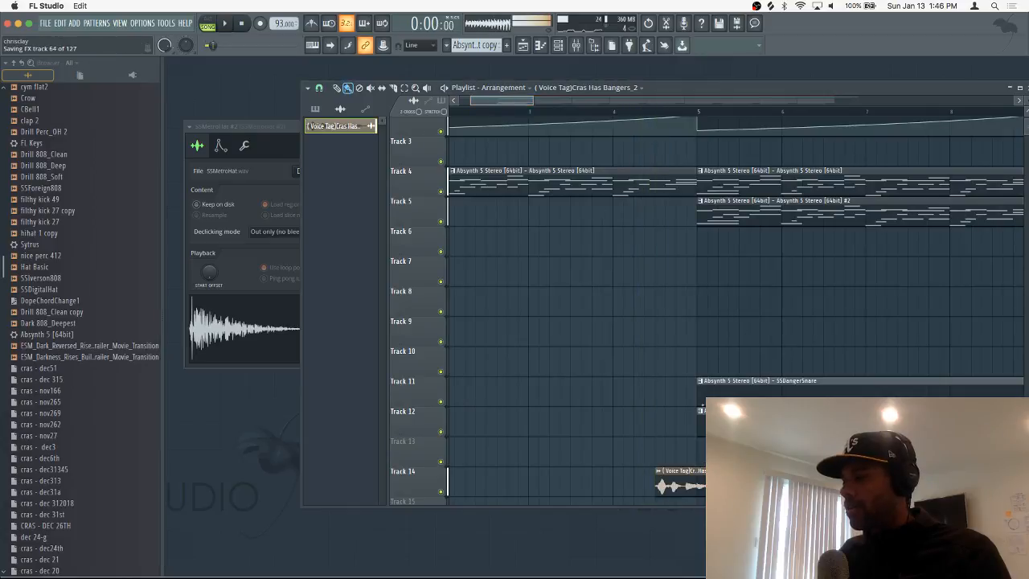
pyautogui.moveTo(667, 483); pyautogui.dragTo(752, 483)
# Check the voice tag's channel settings, play the intro, and shift its Track 8 clip half a bar later across the bar 5 transition
pyautogui.doubleClick(627, 302)
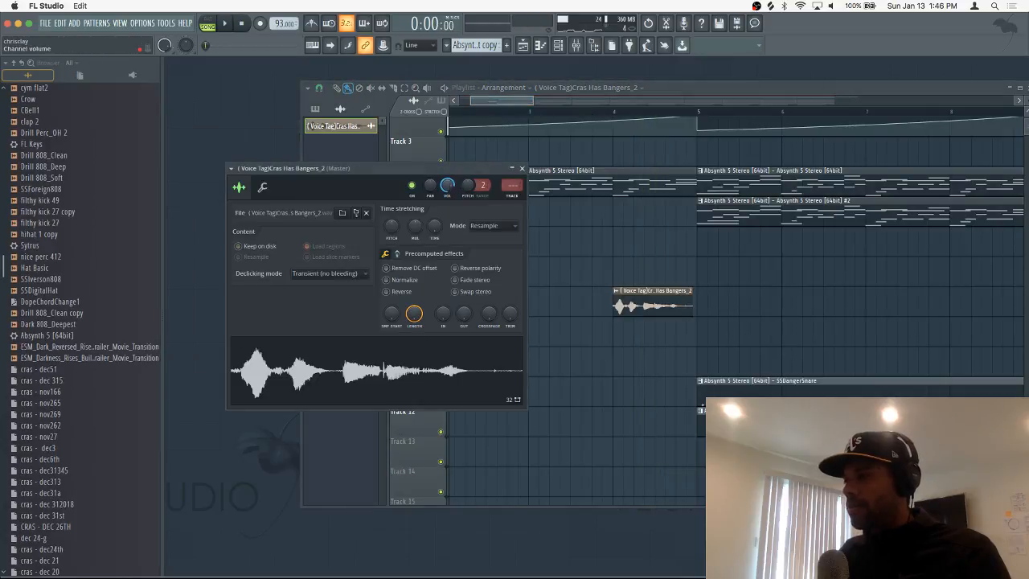
pyautogui.click(522, 171)
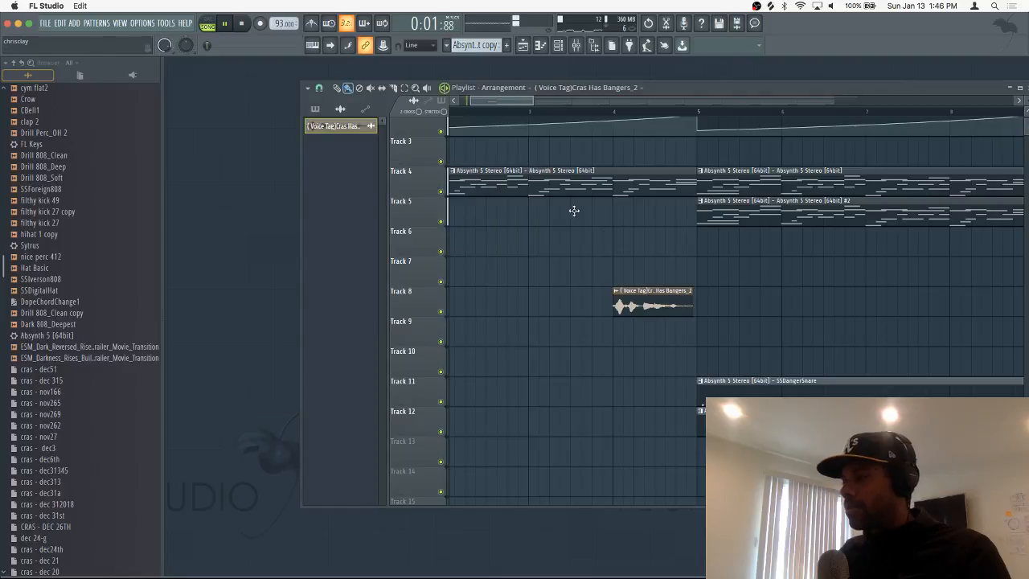
pyautogui.scroll(-5, 716, 182)
pyautogui.scroll(6, 716, 182)
pyautogui.scroll(1, 717, 182)
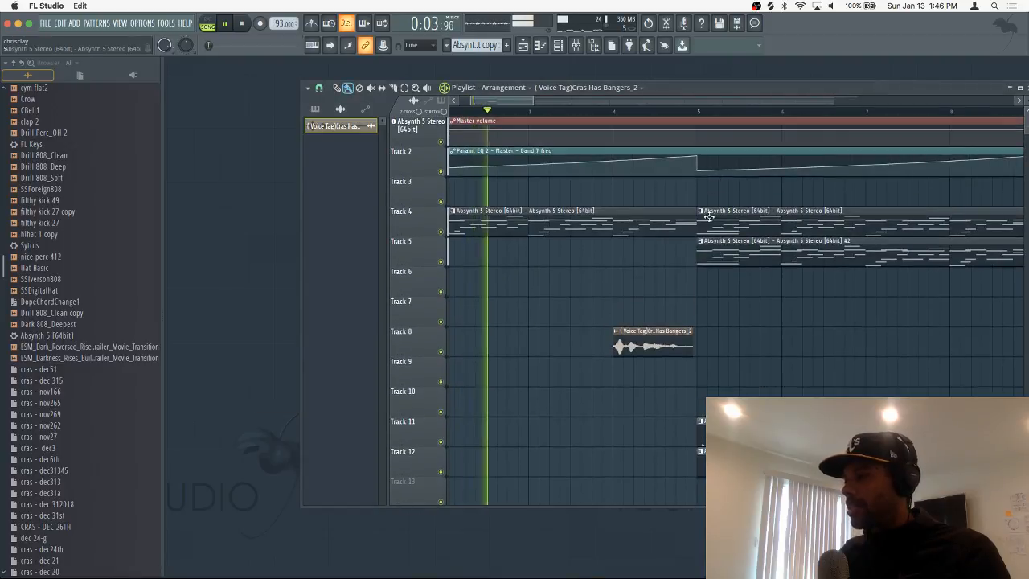
pyautogui.moveTo(646, 339); pyautogui.dragTo(688, 330)
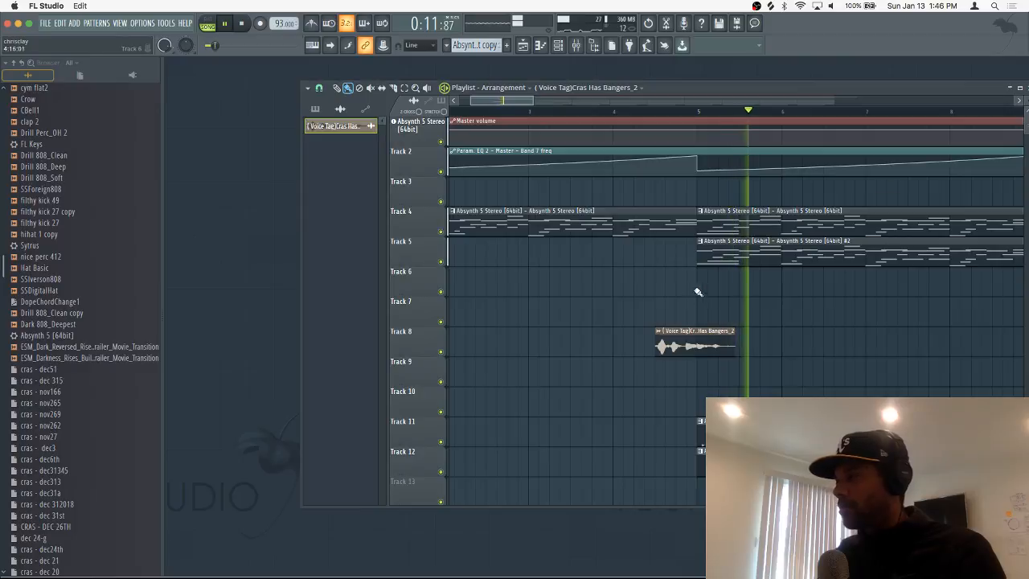
# Adjust the height of the second filter sweep's starting point at bar 5 while the arrangement plays
pyautogui.scroll(-1, 637, 111)
pyautogui.scroll(-5, 636, 111)
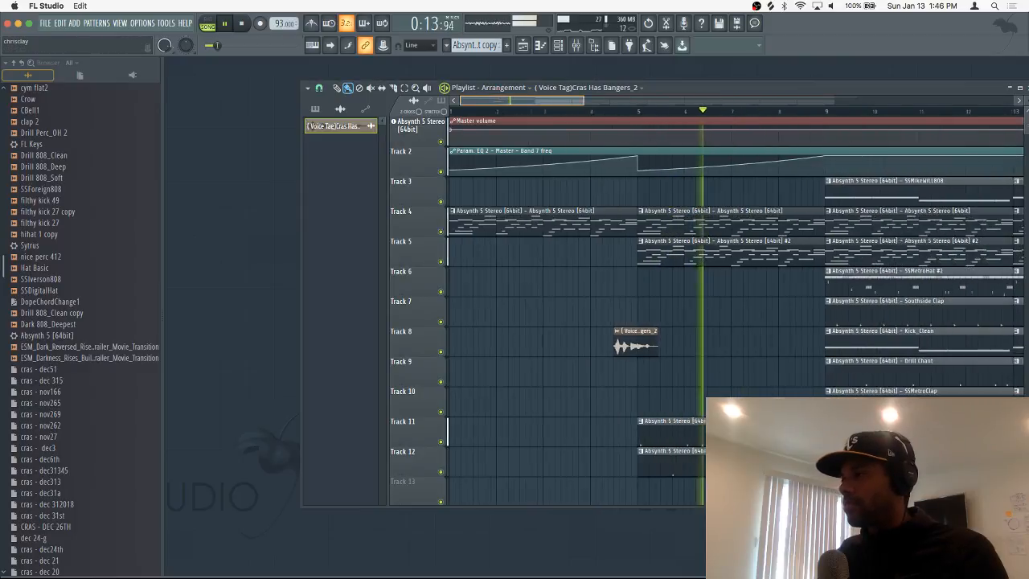
pyautogui.scroll(-1, 637, 111)
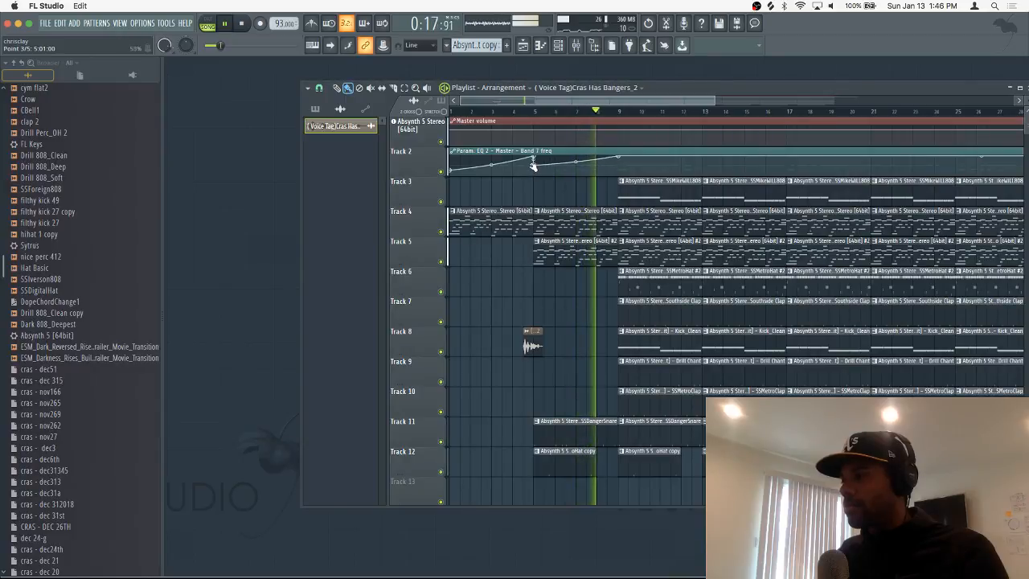
pyautogui.moveTo(533, 164); pyautogui.dragTo(532, 169)
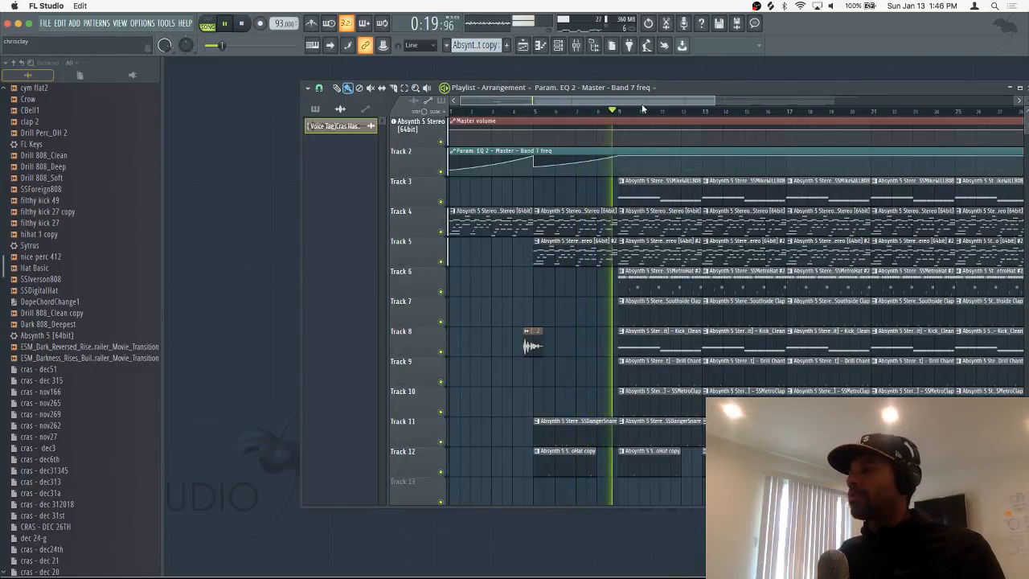
pyautogui.scroll(-2, 638, 100)
pyautogui.scroll(-2, 638, 100)
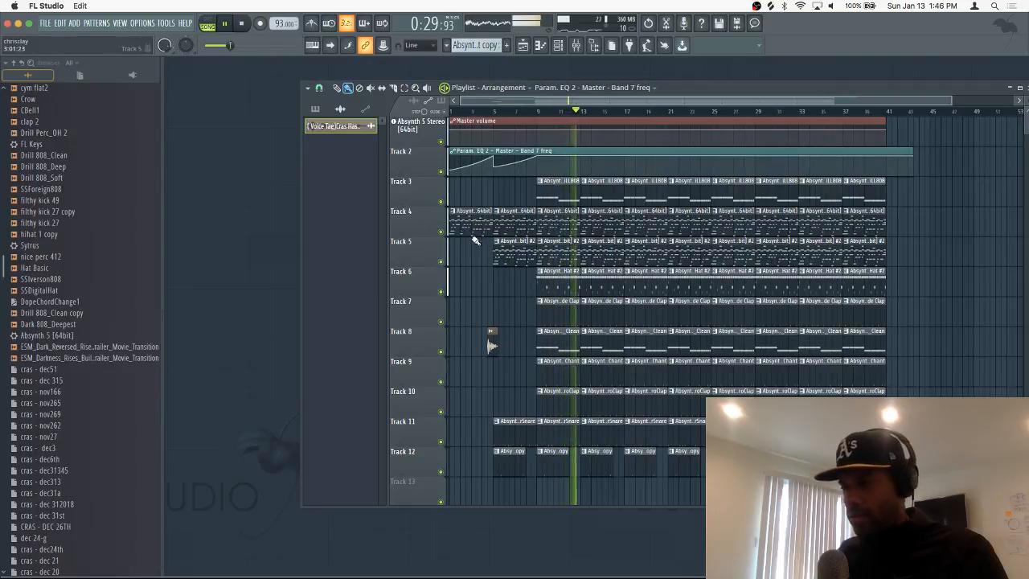
# Preview the ESM_Dark_Reversed_Rise transition sample and remove the bar 17 clips from Tracks 5, 6, 7, 9 and 10
pyautogui.click(86, 351)
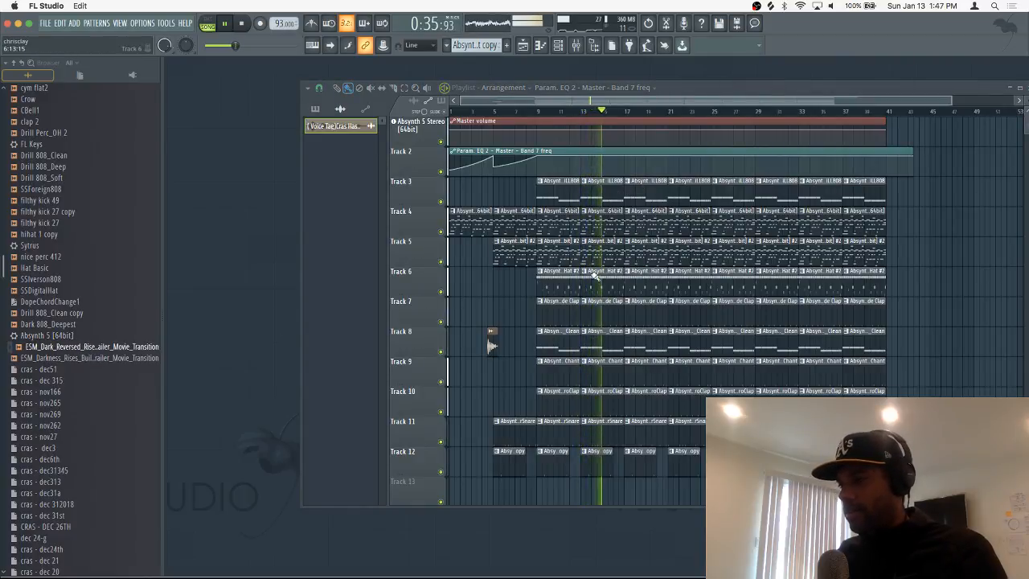
pyautogui.rightClick(643, 249)
pyautogui.rightClick(644, 277)
pyautogui.rightClick(645, 306)
pyautogui.rightClick(648, 366)
pyautogui.rightClick(650, 396)
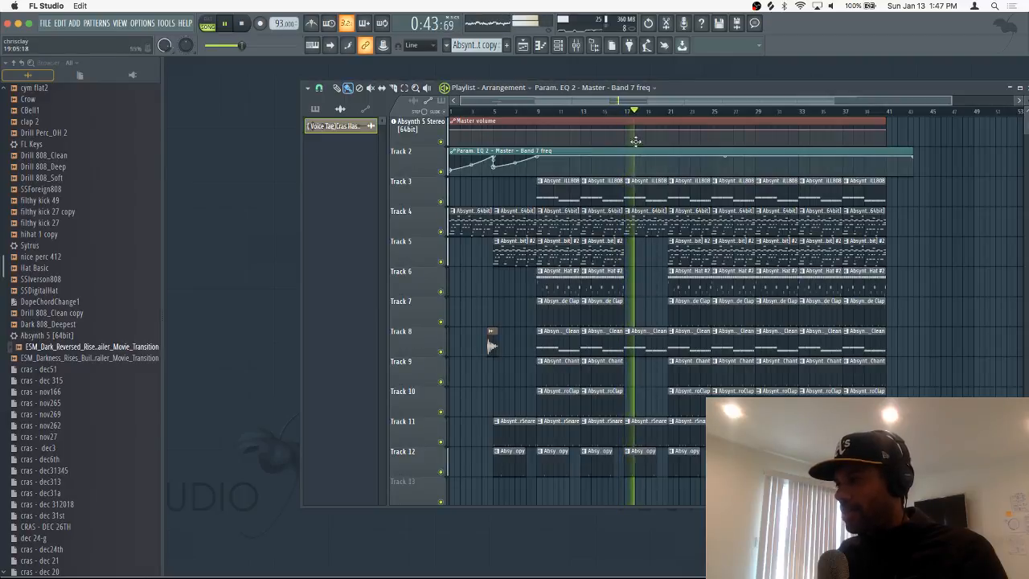
# Remove the Track 5 clip at bar 21 and place an SSMetroHat #2 clip at bar 21 on Track 6
pyautogui.scroll(3, 641, 107)
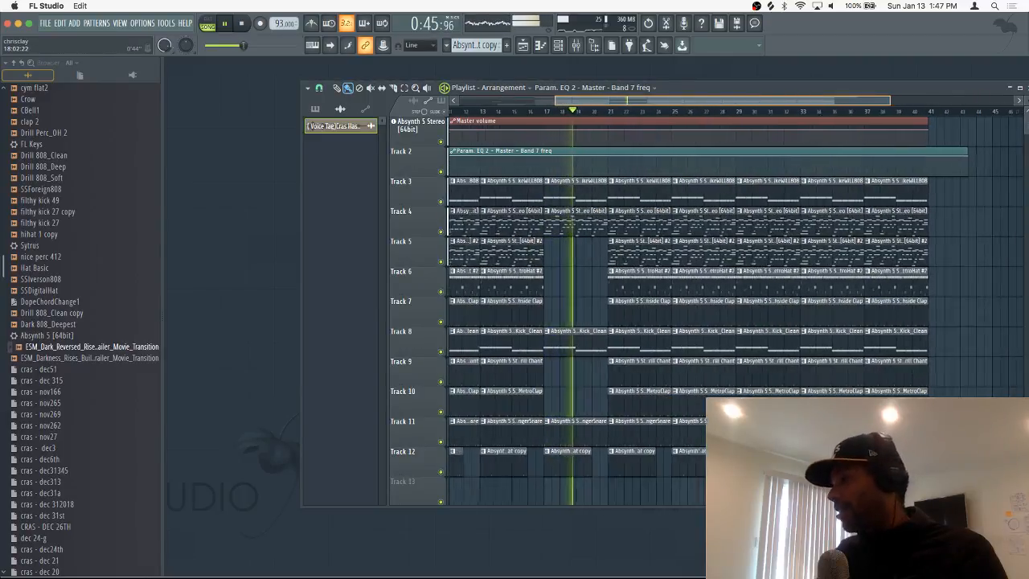
pyautogui.rightClick(699, 259)
pyautogui.rightClick(702, 271)
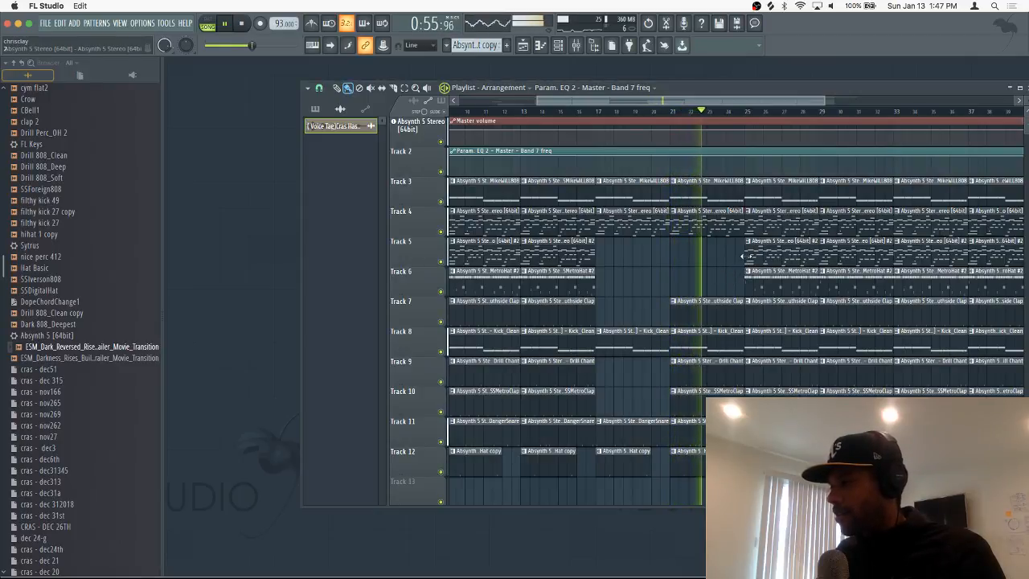
pyautogui.click(746, 272)
pyautogui.click(675, 273)
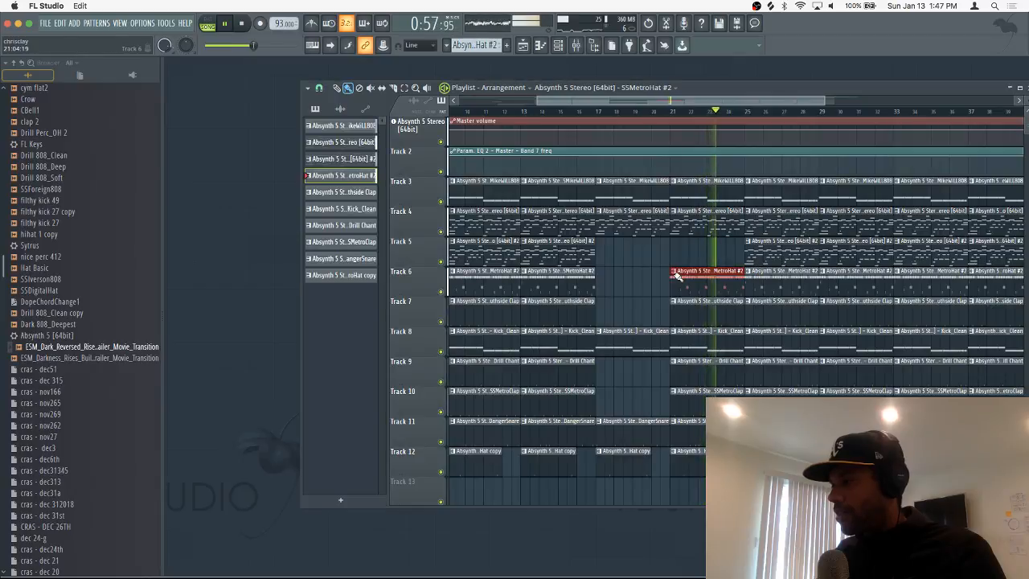
# Trim the Track 5 clips at bars 25 and 29 to short stabs and shorten the Track 7–12 clips there to about 3.5 and 2.5 bars
pyautogui.rightClick(813, 251)
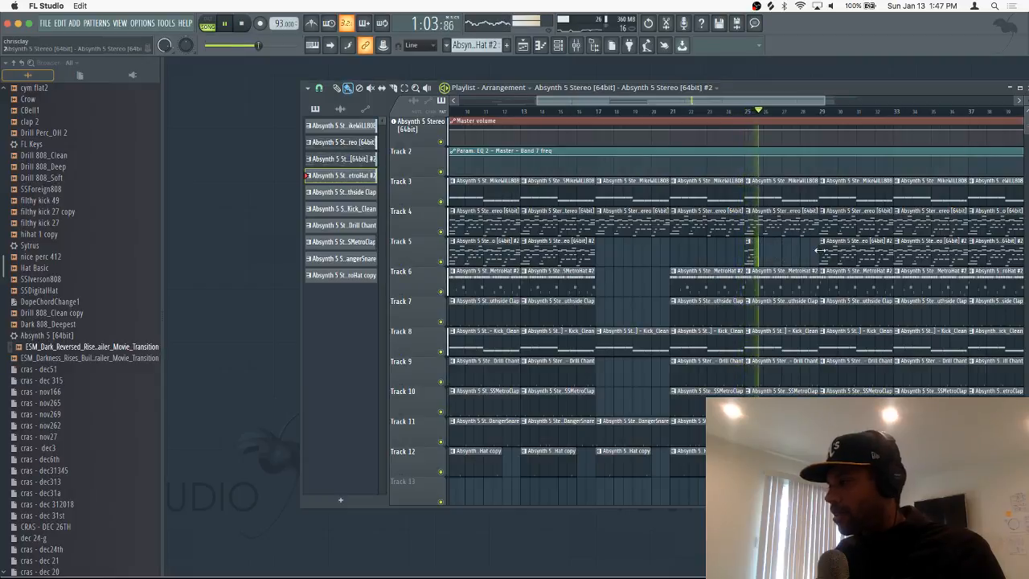
pyautogui.rightClick(849, 249)
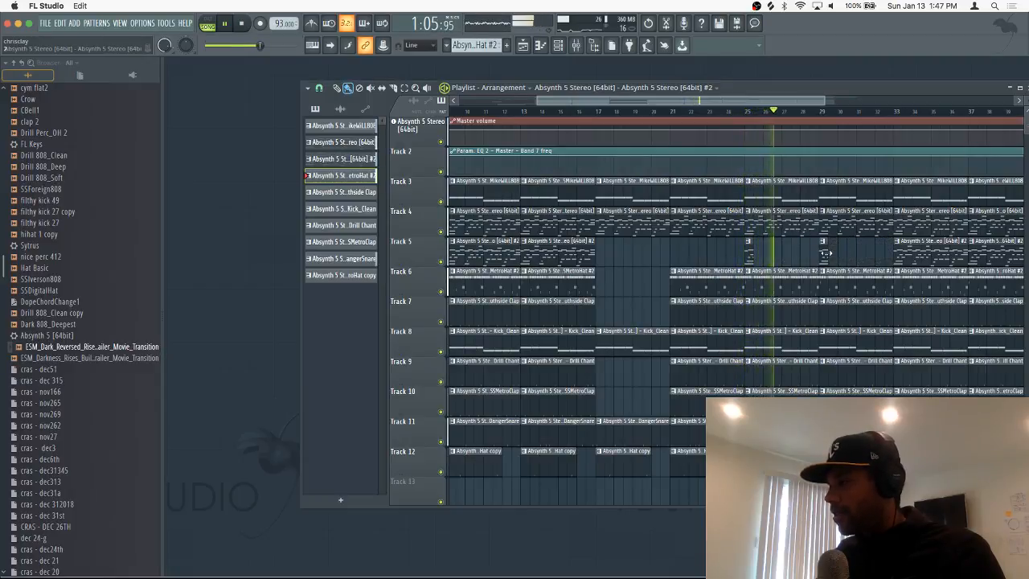
pyautogui.moveTo(788, 391); pyautogui.dragTo(806, 316)
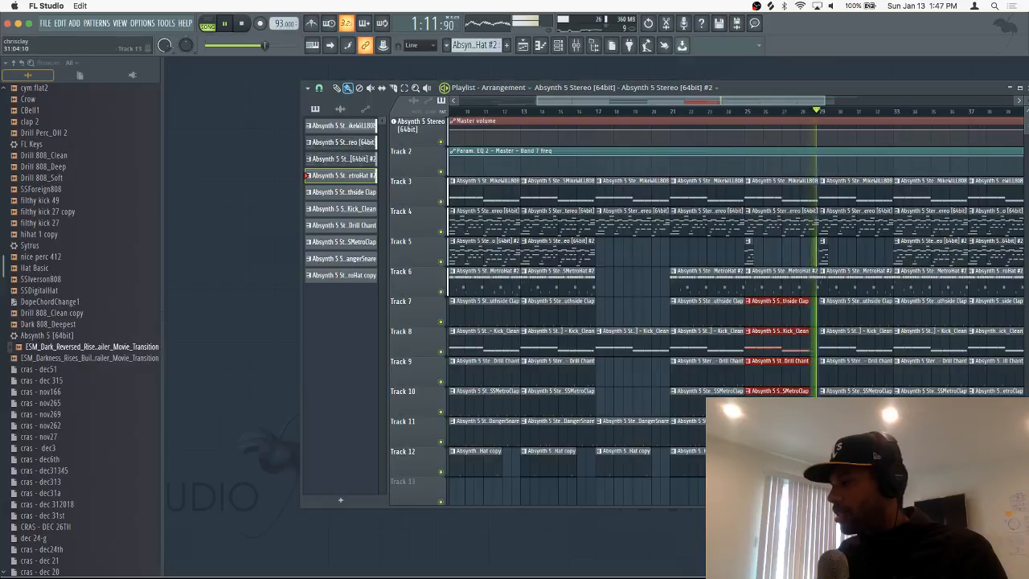
pyautogui.moveTo(821, 394); pyautogui.dragTo(861, 314)
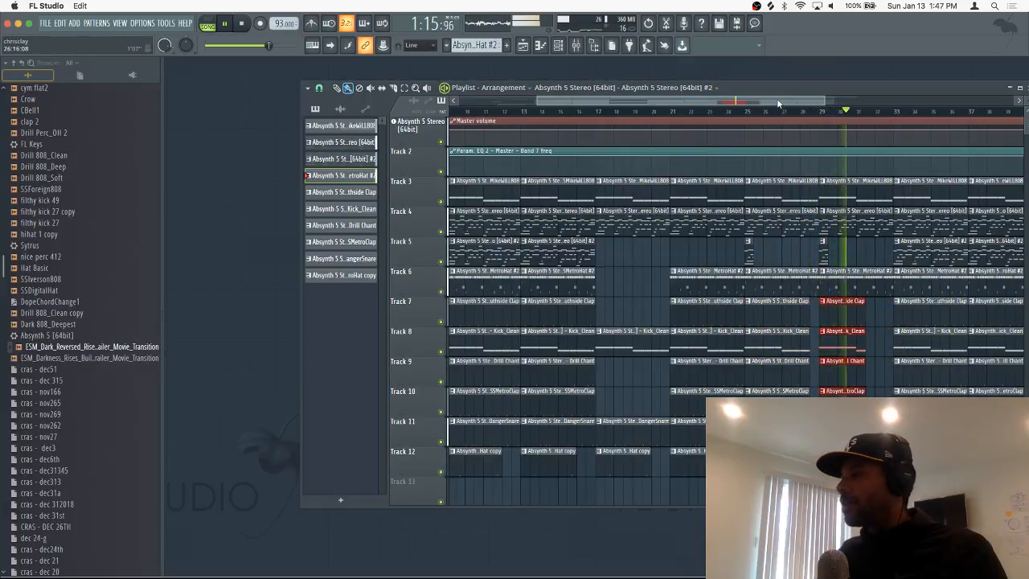
# Delete all clips on Tracks 6 to 12 from bar 33 to the end of the arrangement
pyautogui.moveTo(784, 99); pyautogui.dragTo(854, 100)
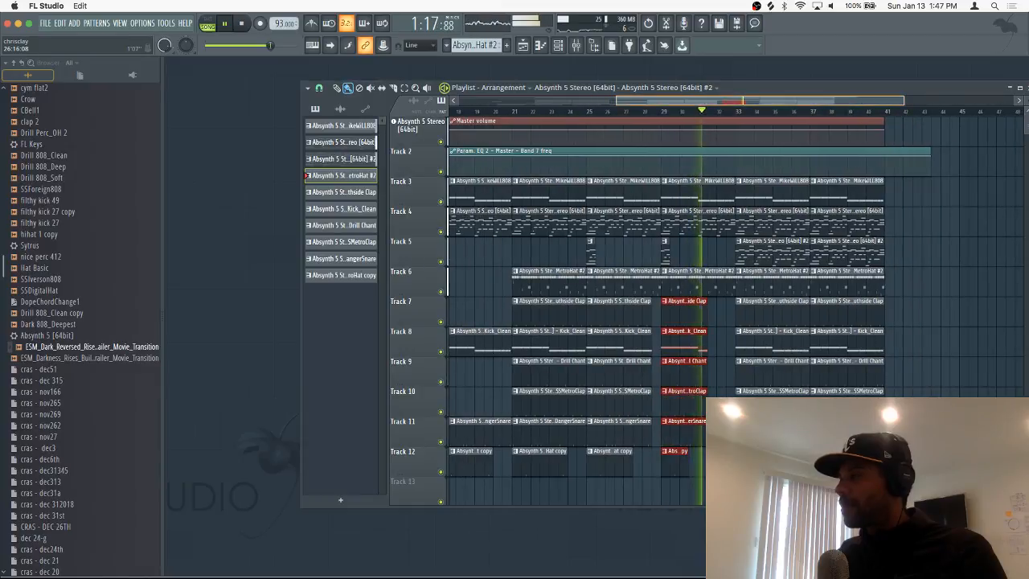
pyautogui.scroll(-3, 853, 100)
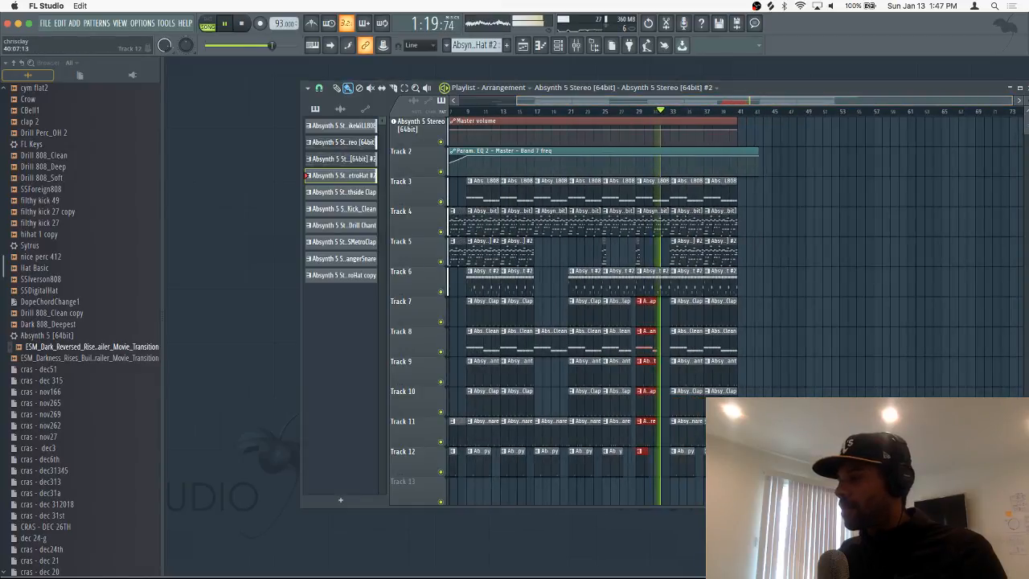
pyautogui.moveTo(766, 495); pyautogui.dragTo(675, 311)
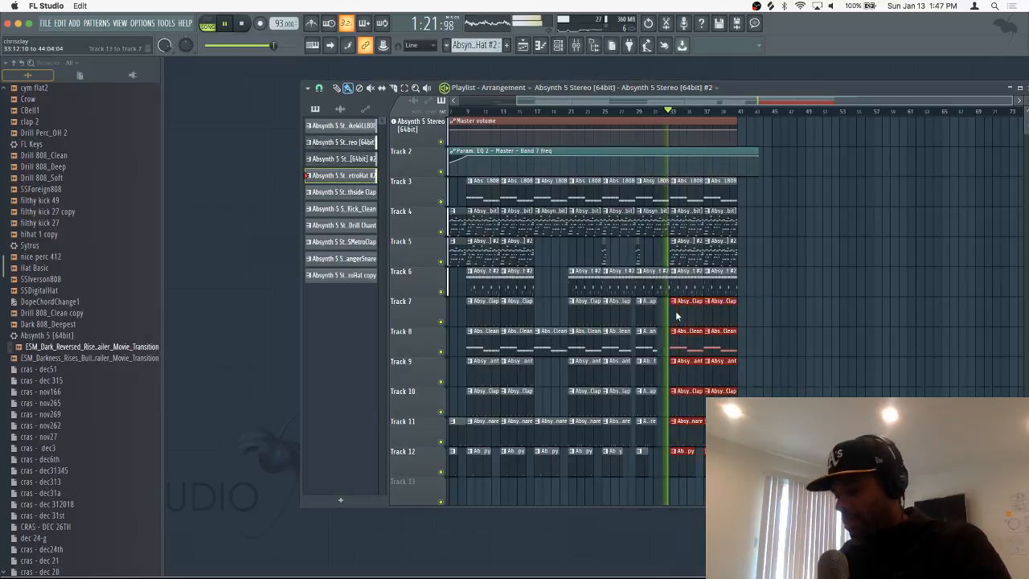
pyautogui.rightClick(676, 310)
pyautogui.rightClick(688, 282)
pyautogui.rightClick(723, 283)
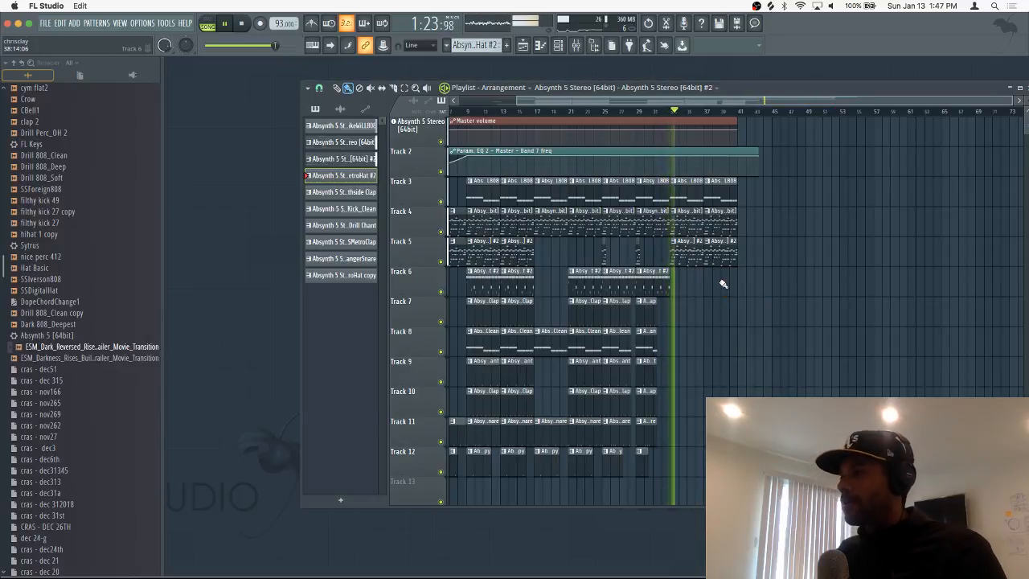
# Shorten the Param. EQ 2 Band 7 freq automation clip on Track 2 to a length of 38:08:00
pyautogui.moveTo(758, 151); pyautogui.dragTo(734, 148)
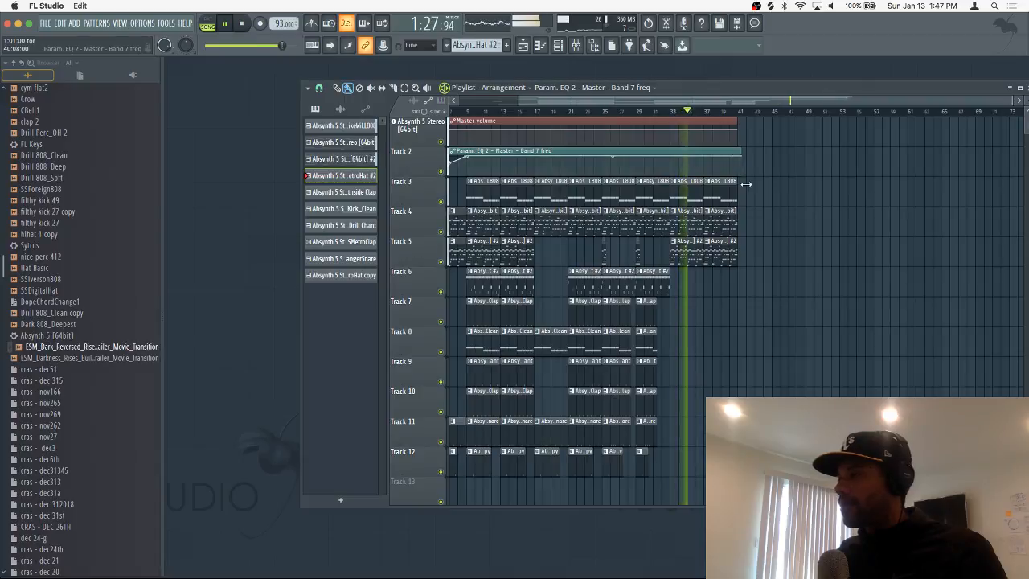
pyautogui.moveTo(724, 145); pyautogui.dragTo(724, 148)
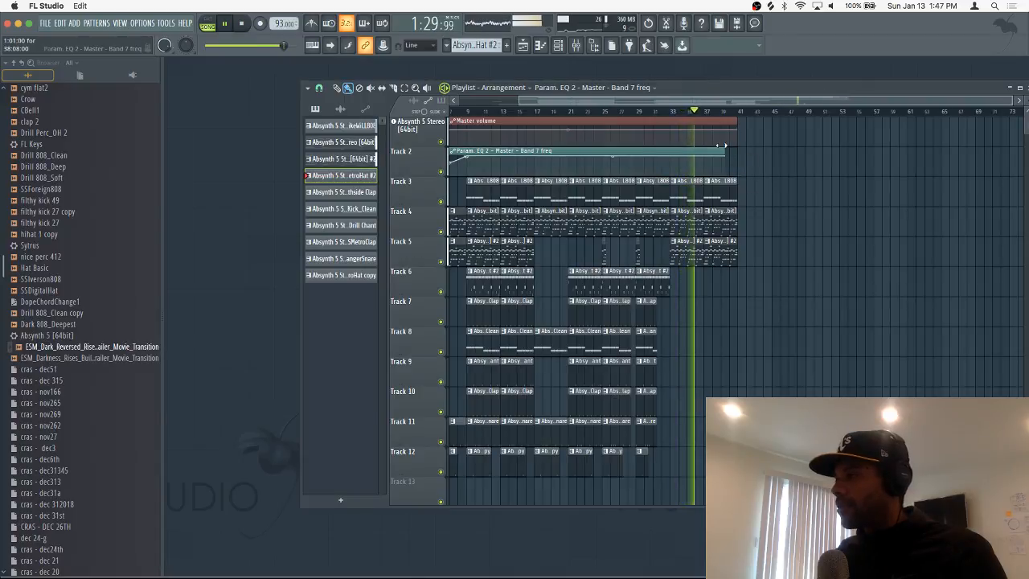
# Duplicate the entire arrangement so the copy starts at bar 41, and play across the join from about bar 35
pyautogui.hotkey('ctrl', 'a')
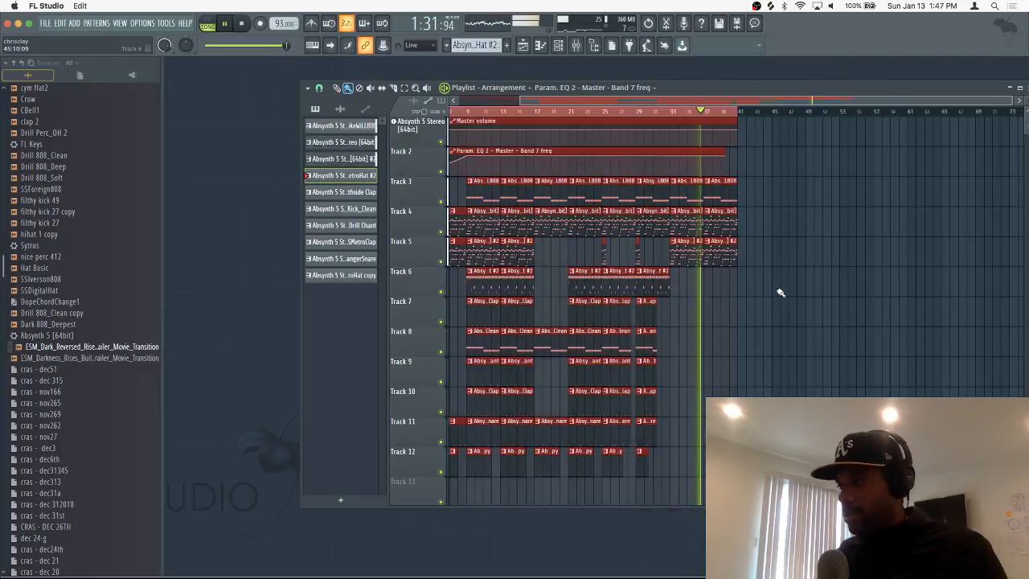
pyautogui.hotkey('ctrl', 'b')
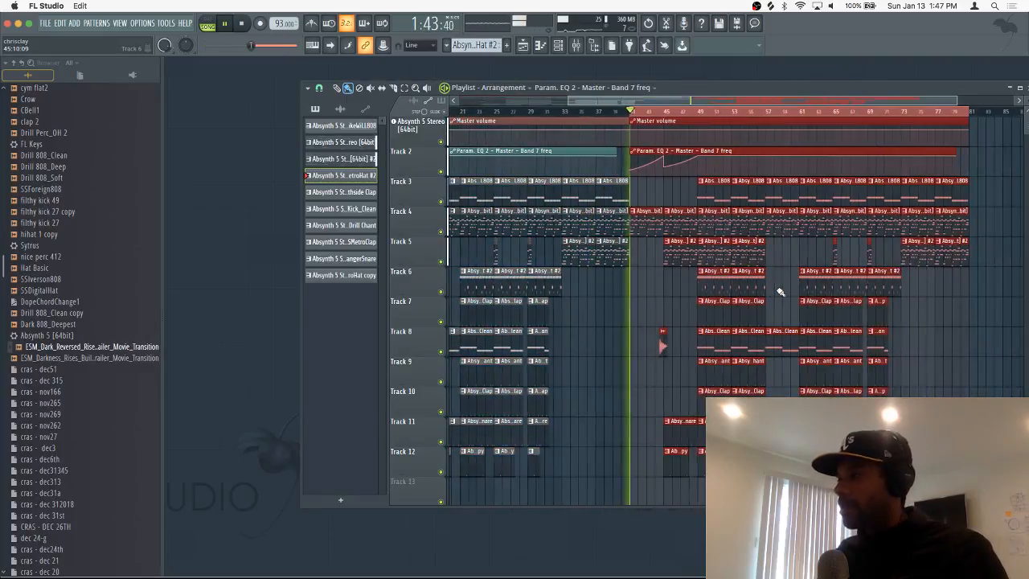
pyautogui.click(579, 110)
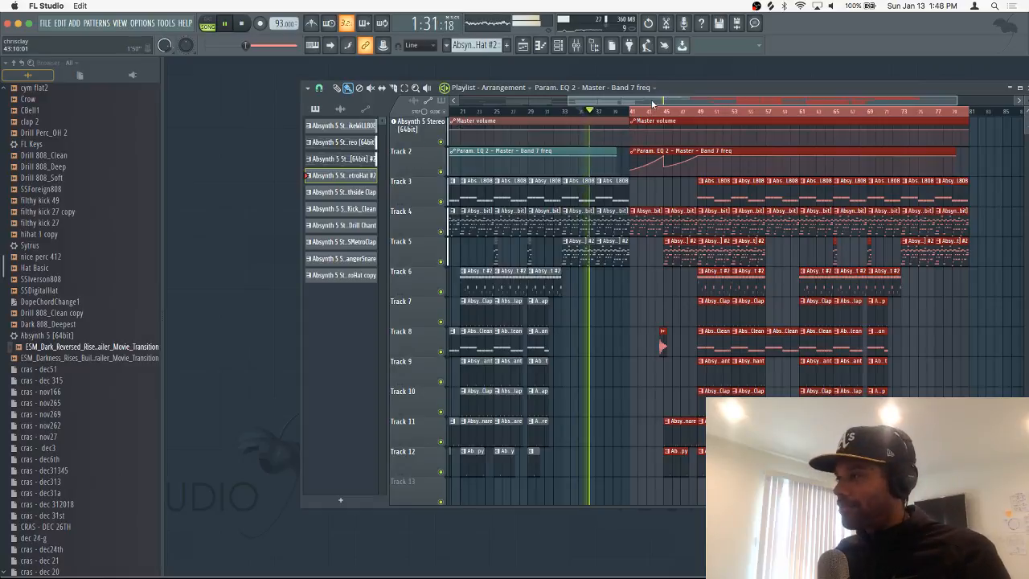
pyautogui.scroll(-4, 653, 104)
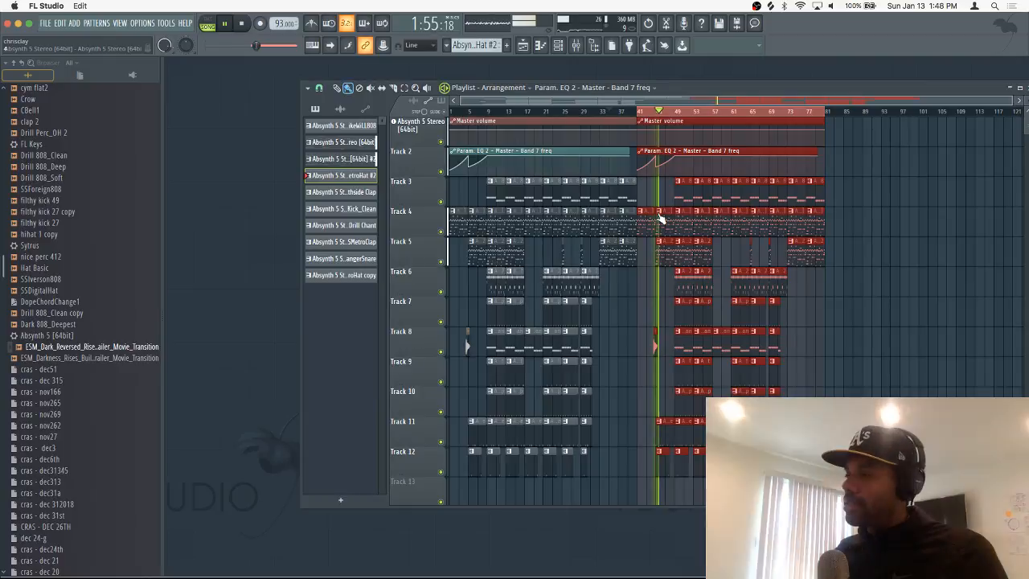
# Make the second Master volume clip unique and shape a volume fade-out over its final bars, starting around bar 75
pyautogui.click(645, 122)
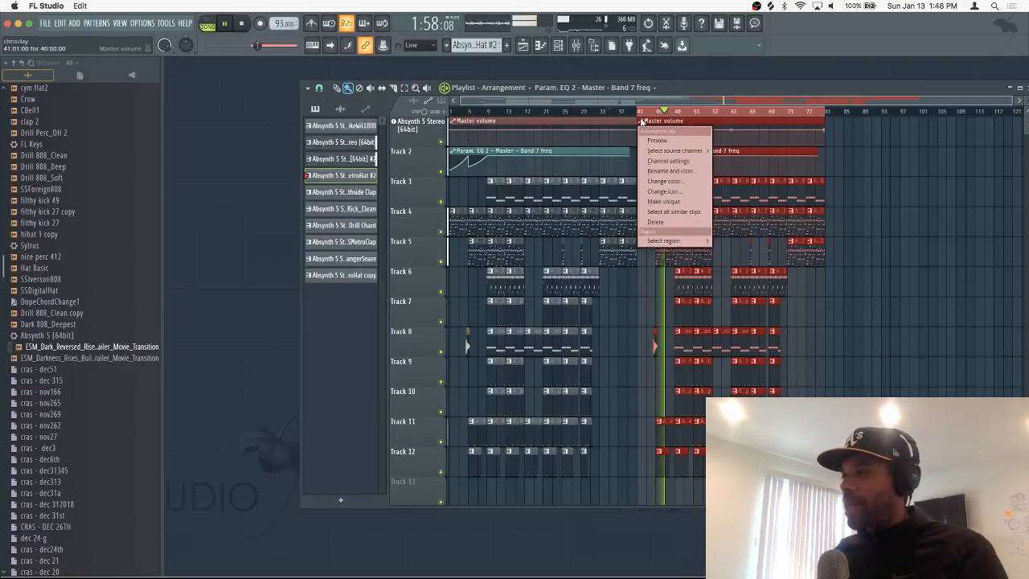
pyautogui.click(668, 199)
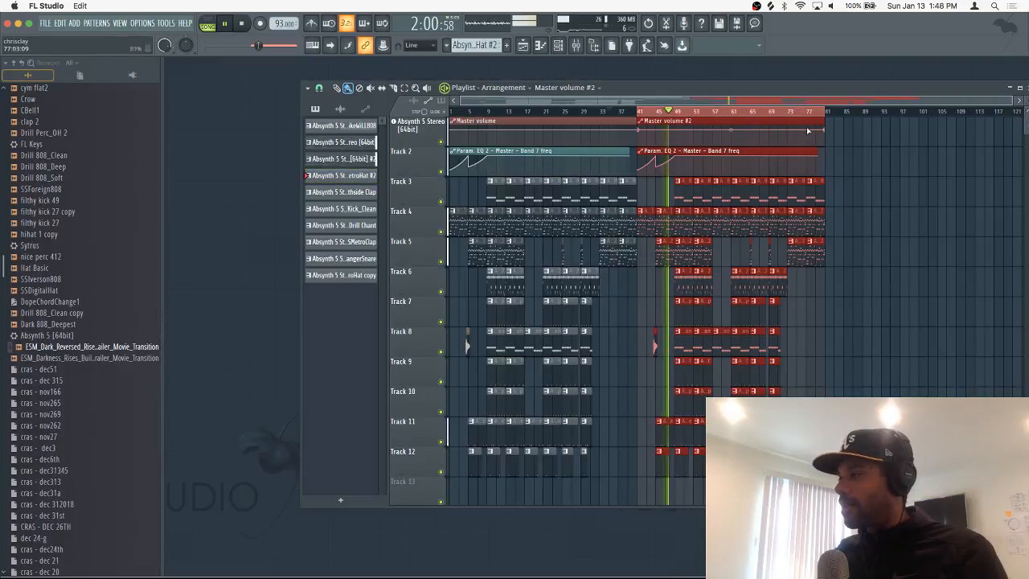
pyautogui.click(811, 131)
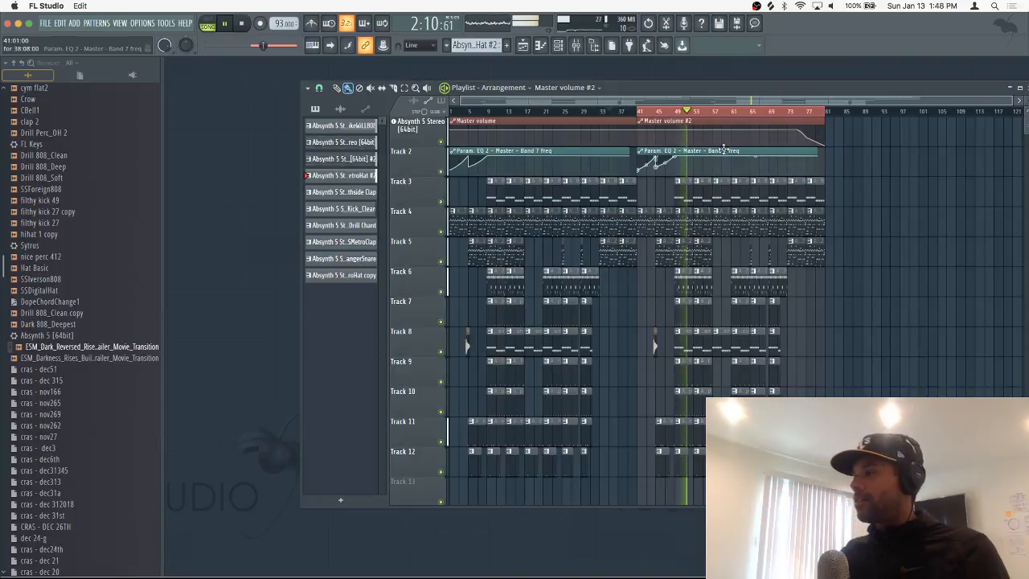
# Set the project tempo to 95 BPM with all channels restretched, and play back the fade-out ending from about bar 73
pyautogui.scroll(2, 678, 112)
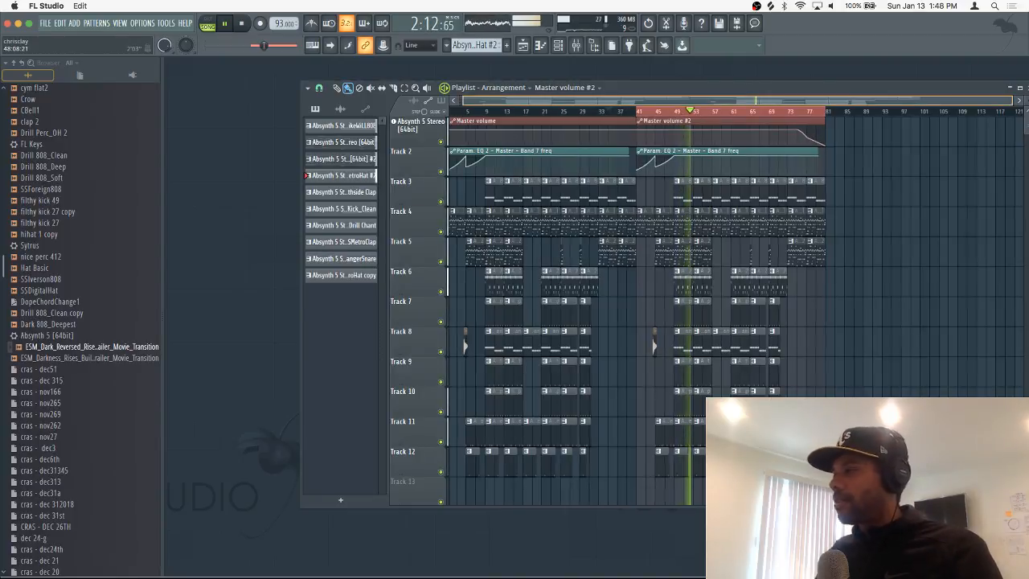
pyautogui.scroll(1, 285, 23)
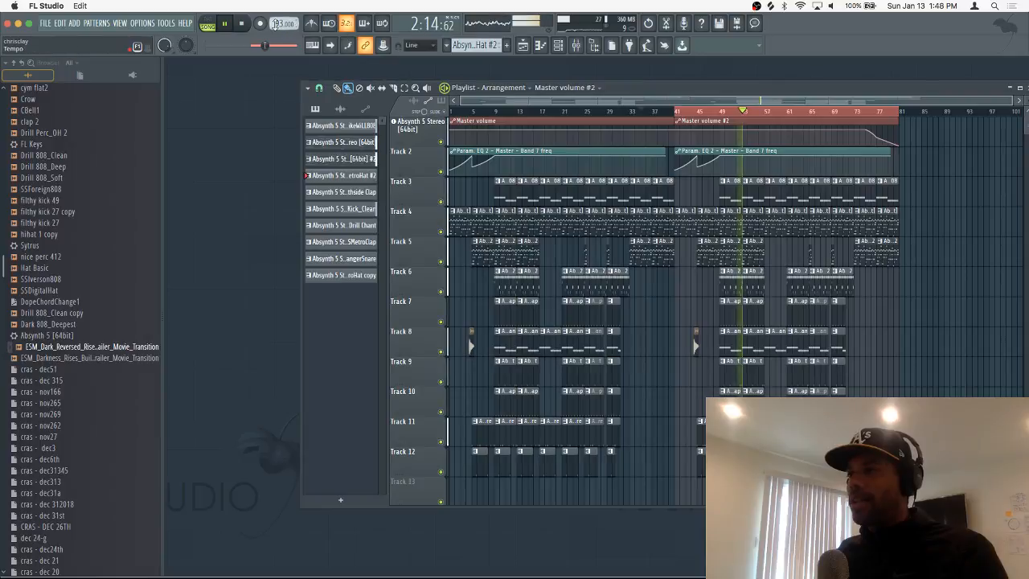
pyautogui.scroll(1, 284, 23)
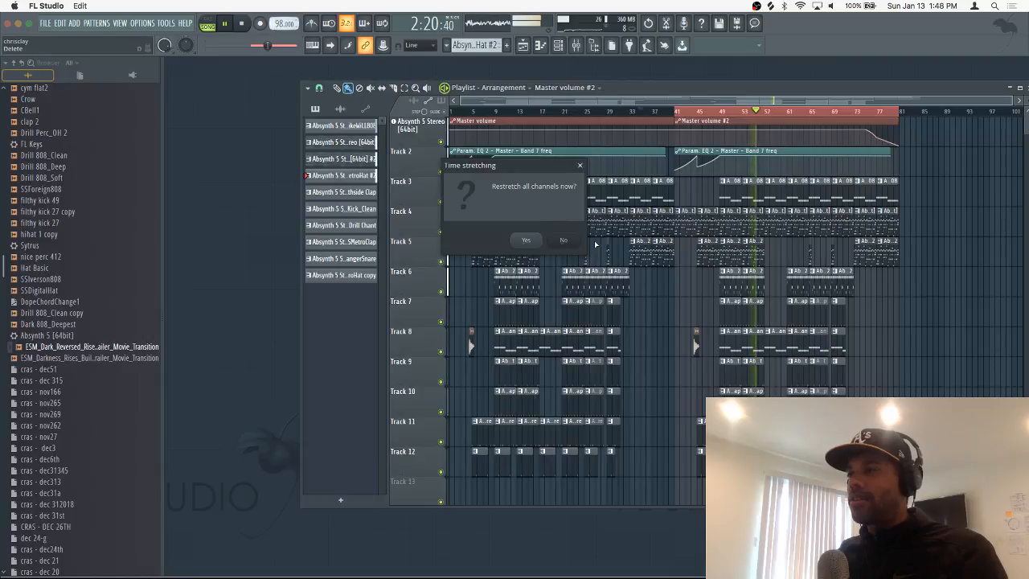
pyautogui.moveTo(285, 23); pyautogui.dragTo(284, 29)
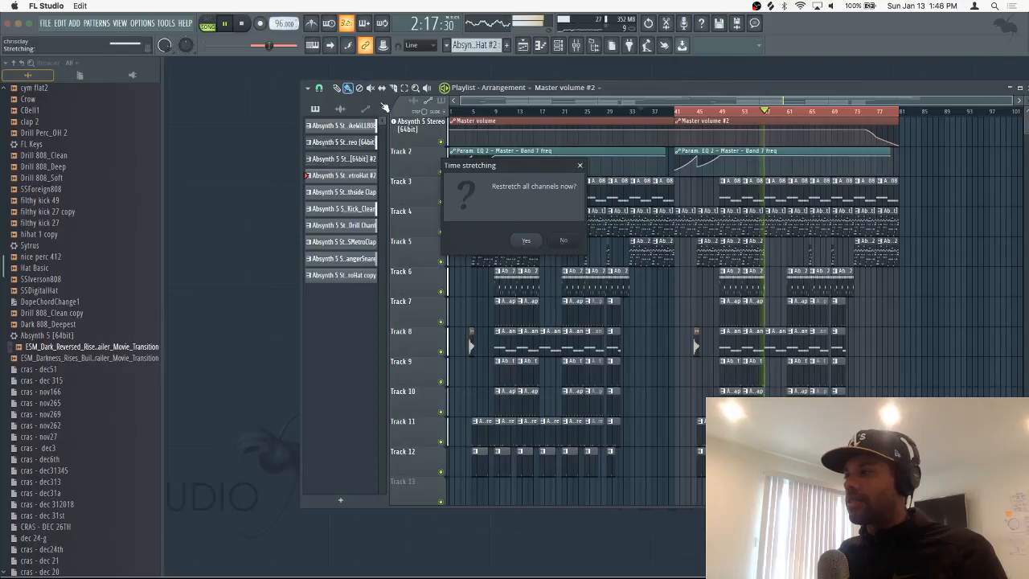
pyautogui.click(524, 237)
pyautogui.moveTo(289, 23); pyautogui.dragTo(290, 27)
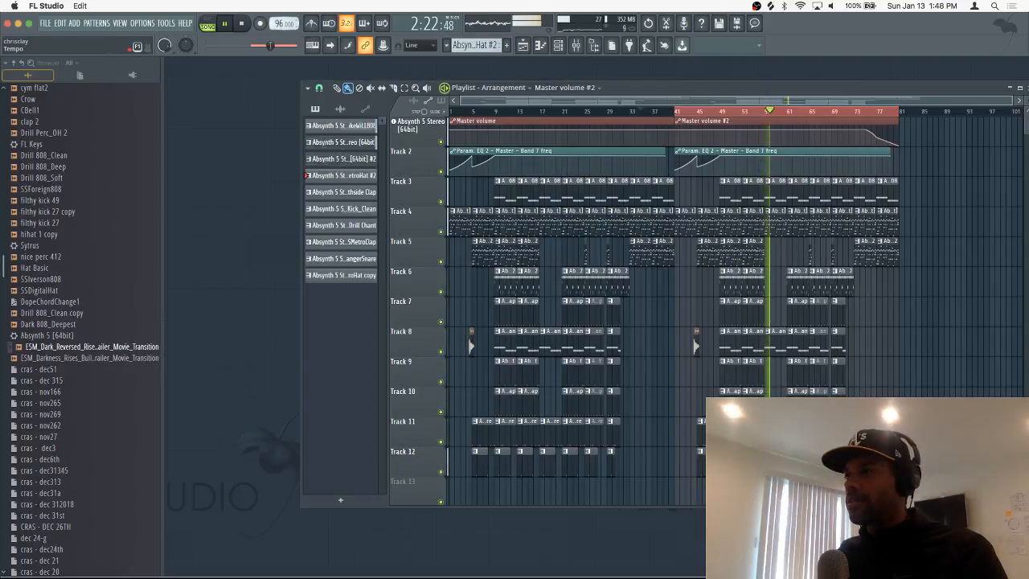
pyautogui.click(524, 236)
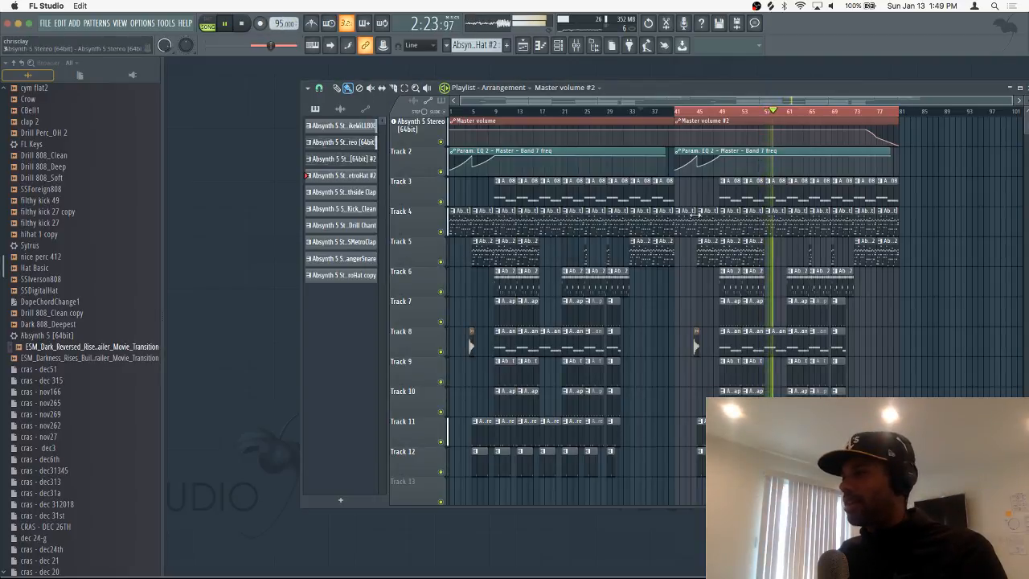
pyautogui.click(857, 113)
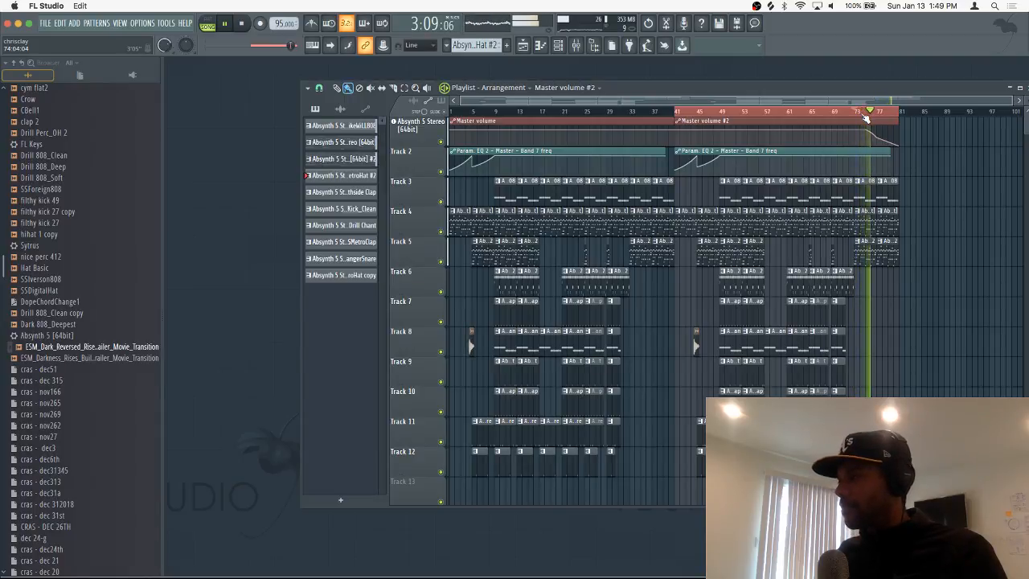
pyautogui.press('space')
# Show all channels in the Channel rack and route Southside Clap through SSMetroHat copy to mixer tracks 8 to 13
pyautogui.click(558, 45)
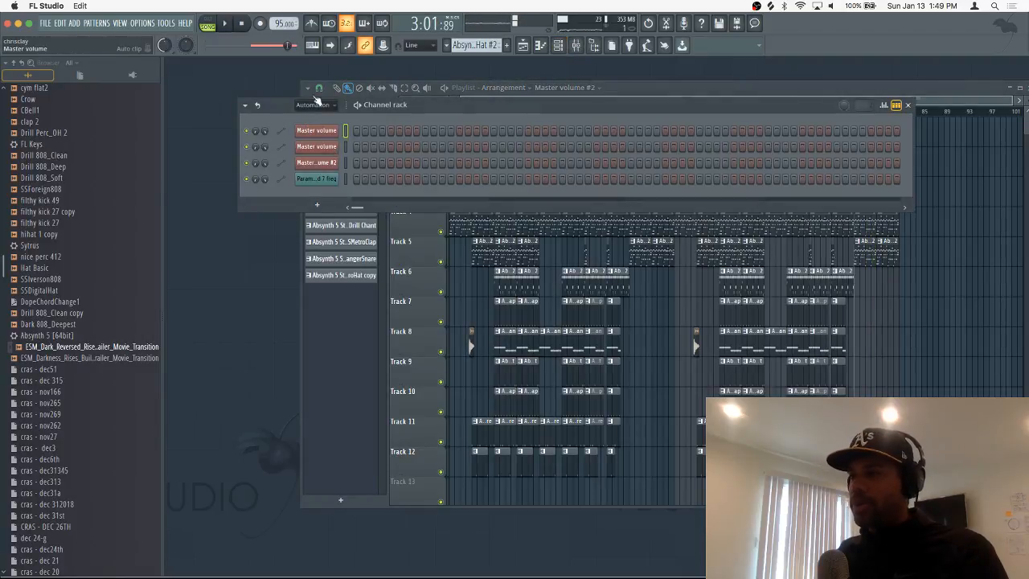
pyautogui.click(316, 103)
pyautogui.click(306, 111)
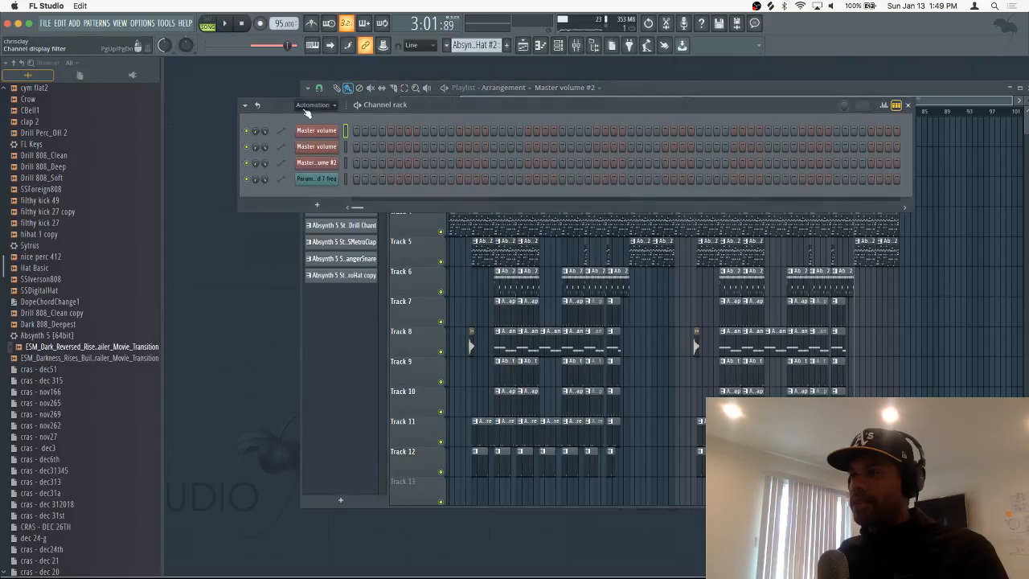
pyautogui.click(309, 107)
pyautogui.click(317, 119)
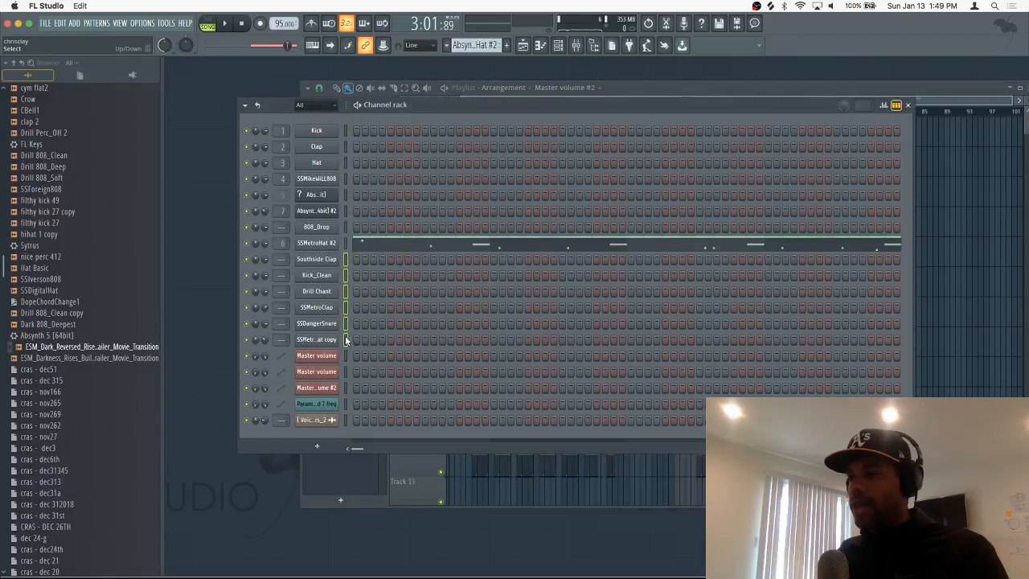
pyautogui.hotkey('ctrl', 'l')
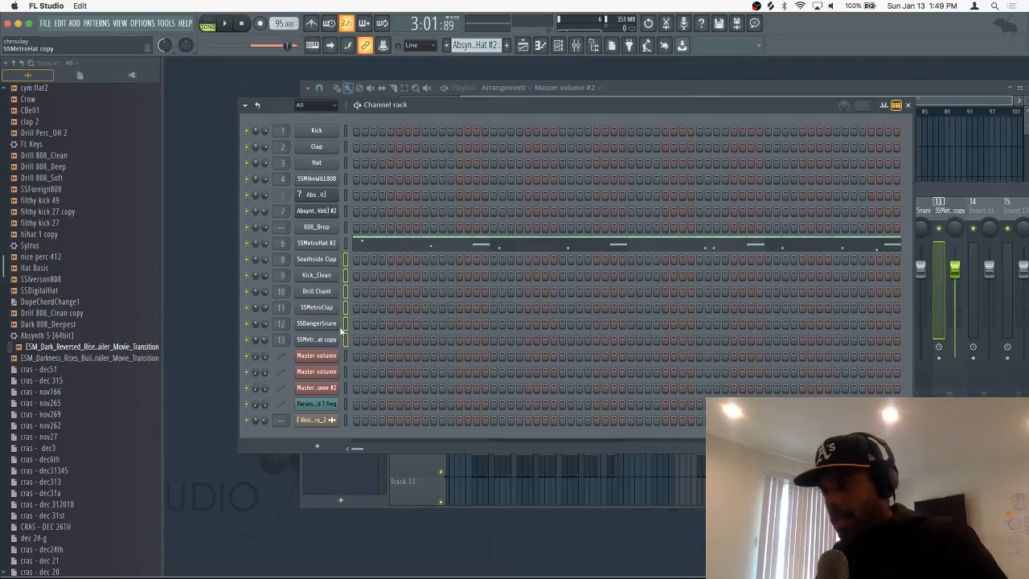
# Delete the 808_Drop channel and route the voice tag channel to mixer track 14
pyautogui.click(345, 225)
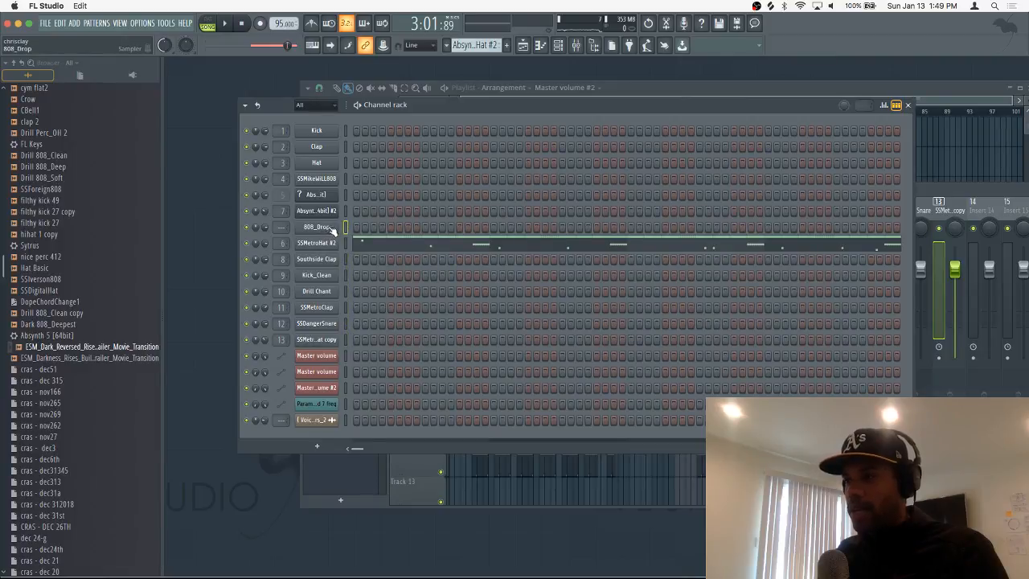
pyautogui.rightClick(325, 227)
pyautogui.click(371, 341)
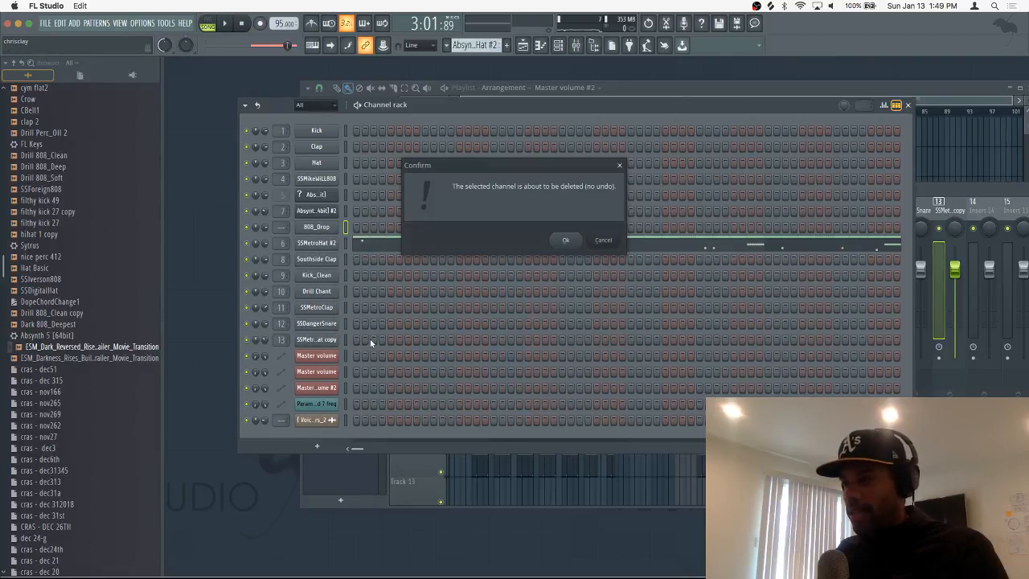
pyautogui.click(567, 240)
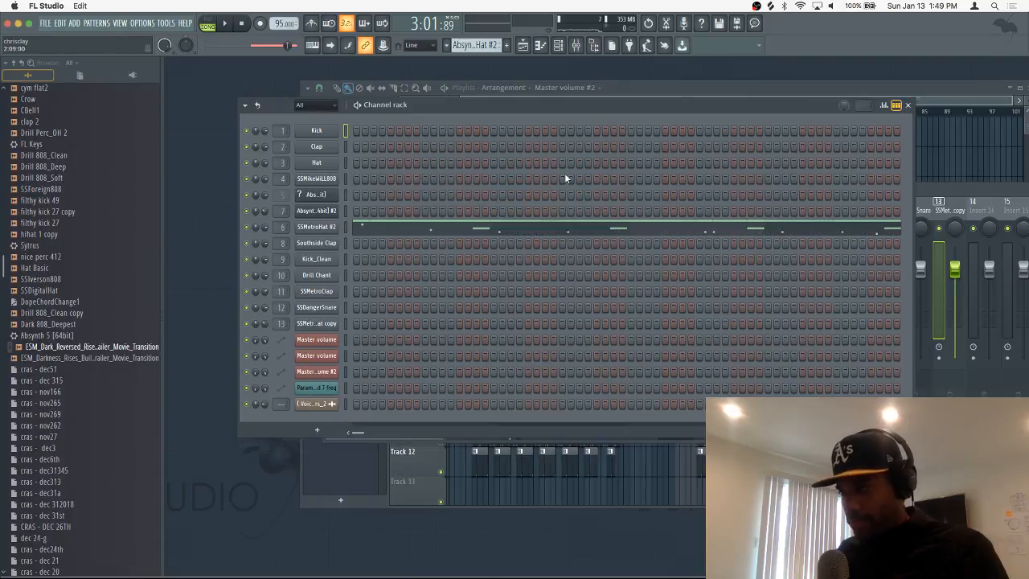
pyautogui.click(347, 403)
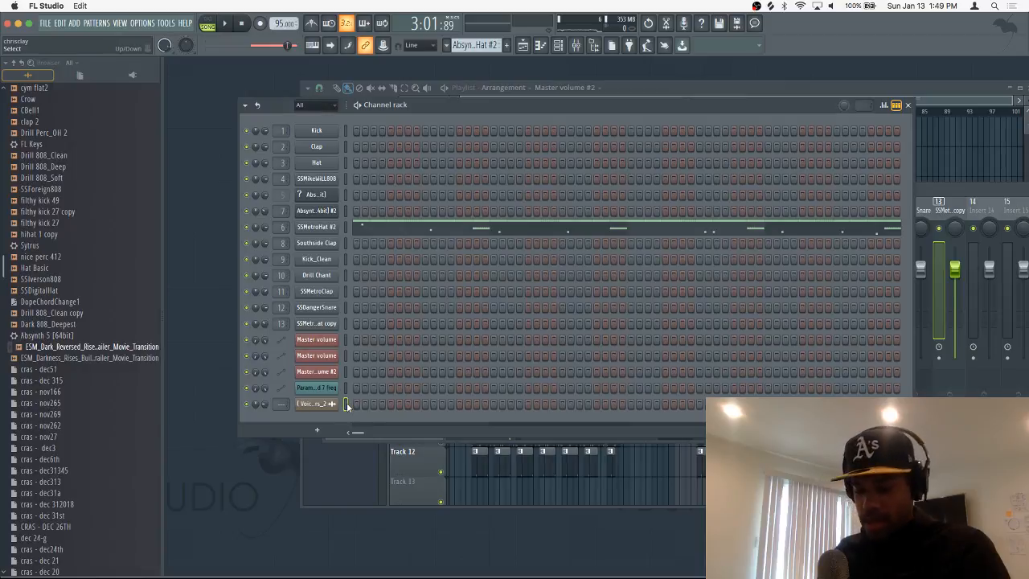
pyautogui.hotkey('ctrl', 'l')
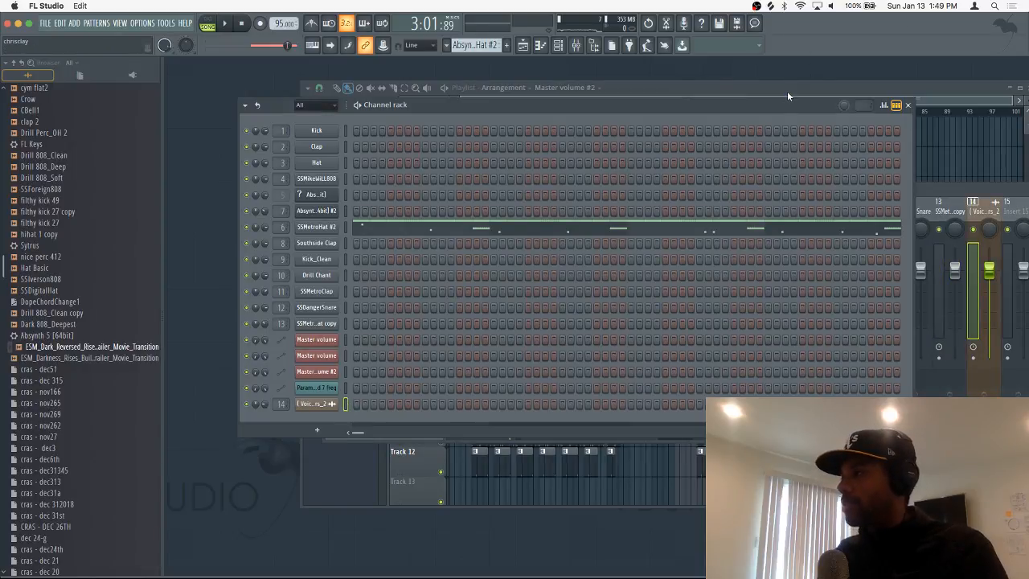
# Play the arrangement from about bar 9 with the mixer shown, and solo the Kick_Clean track
pyautogui.click(787, 91)
pyautogui.click(725, 109)
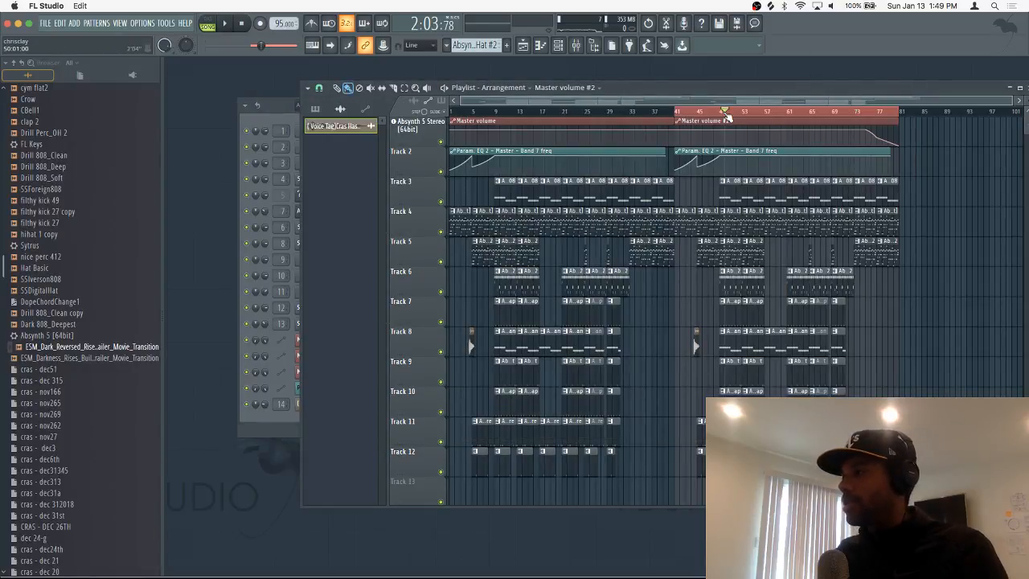
pyautogui.click(559, 124)
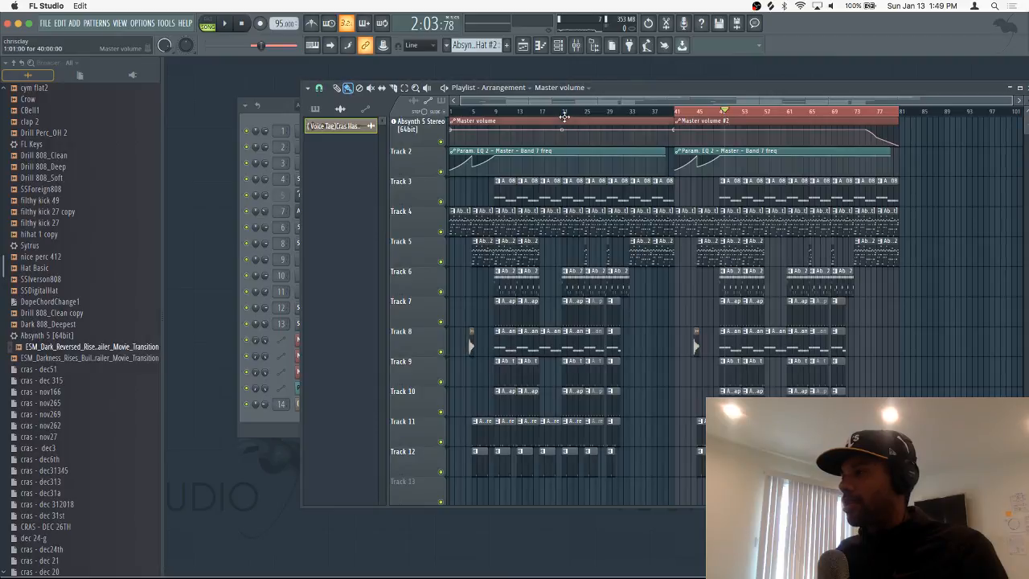
pyautogui.click(566, 111)
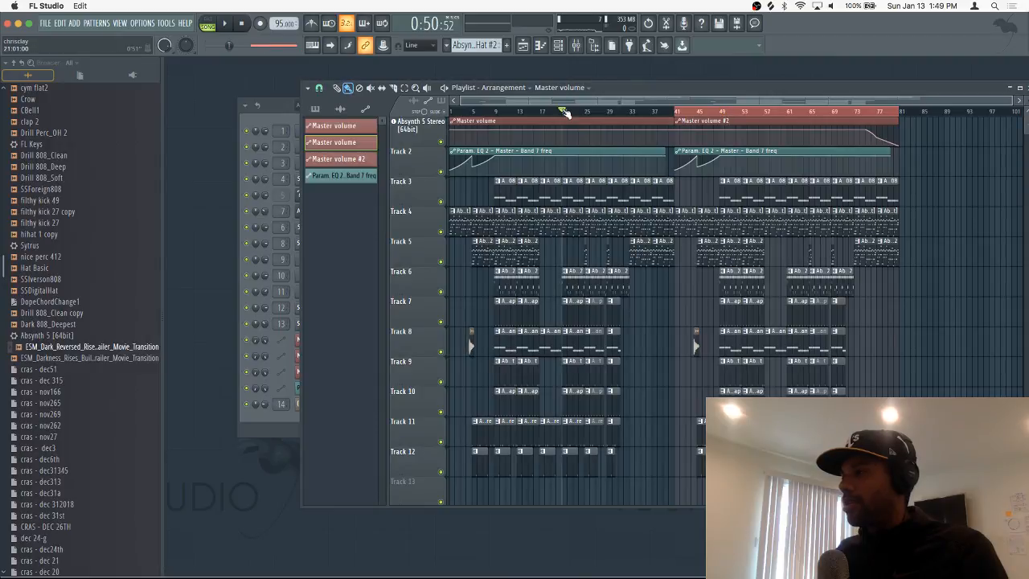
pyautogui.click(498, 112)
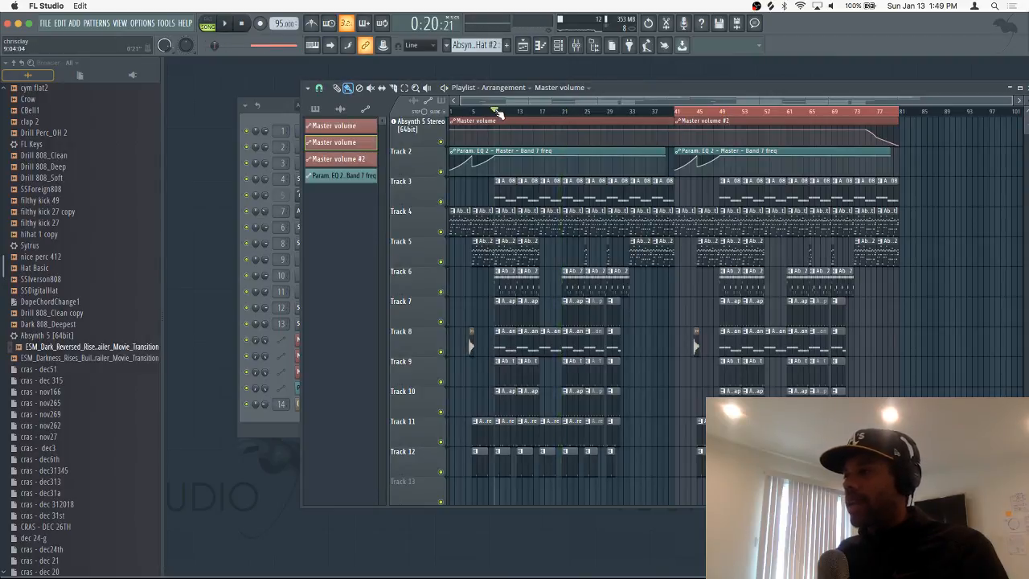
pyautogui.click(576, 45)
pyautogui.press('space')
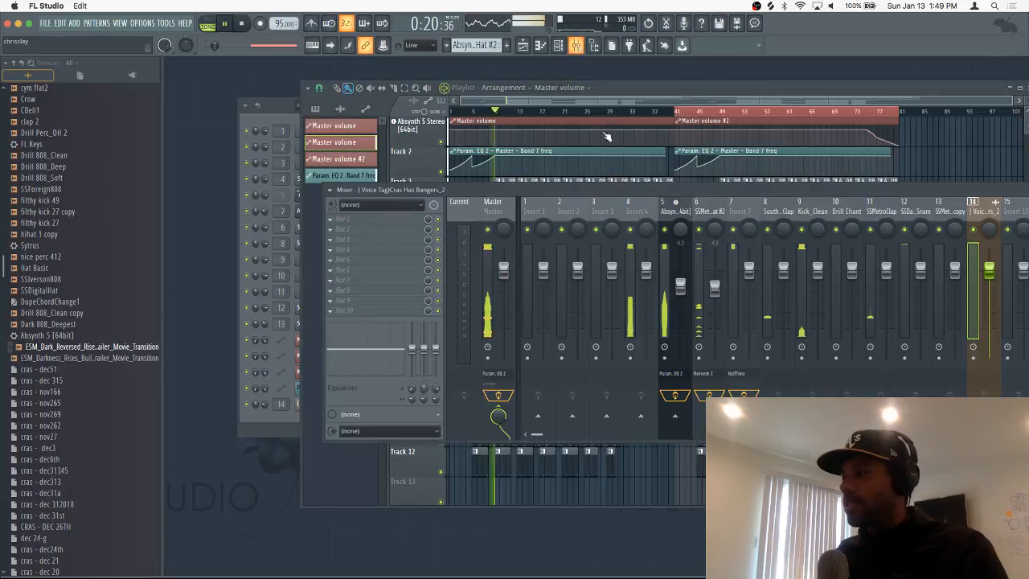
pyautogui.click(814, 251)
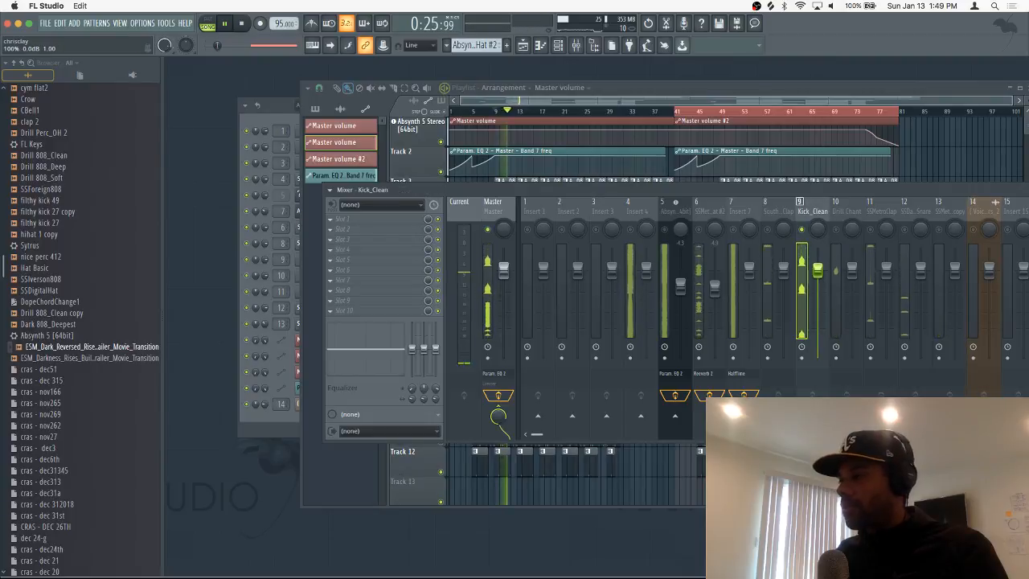
pyautogui.moveTo(771, 192); pyautogui.dragTo(608, 183)
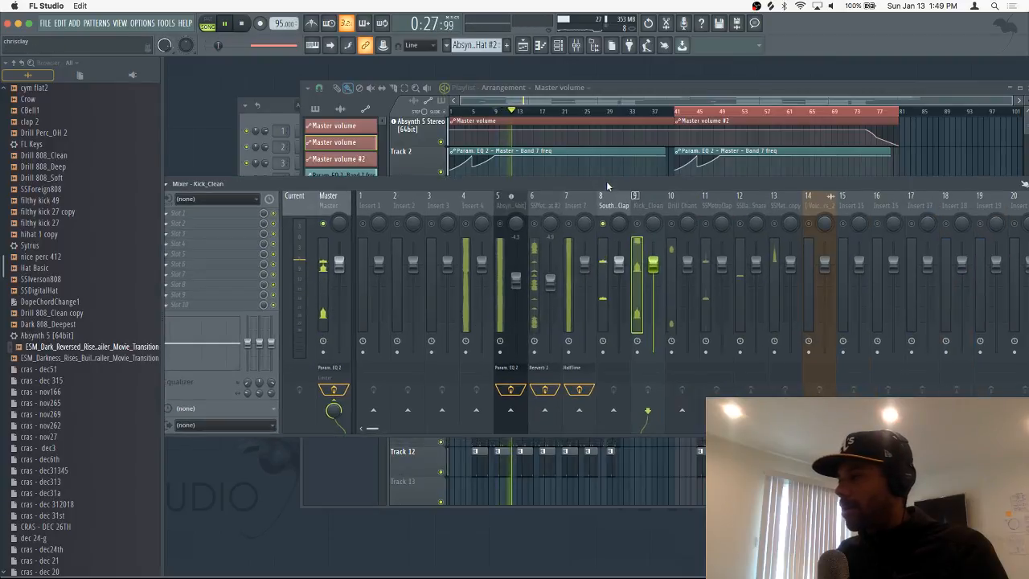
# Bring Insert 4, Southside Clap and SSMetroHat #2 back in one by one, lowering each track's volume during playback
pyautogui.click(474, 231)
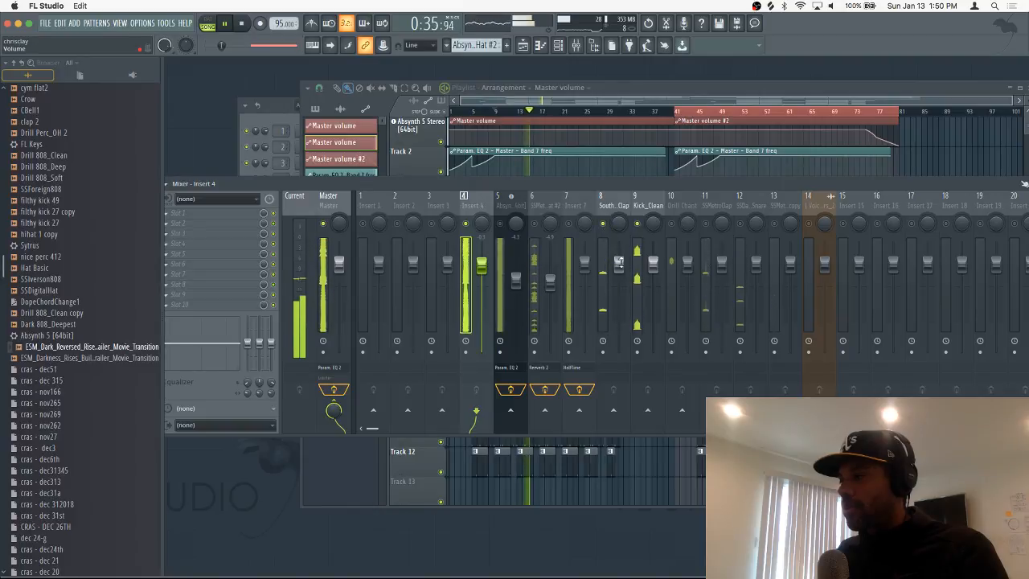
pyautogui.click(611, 245)
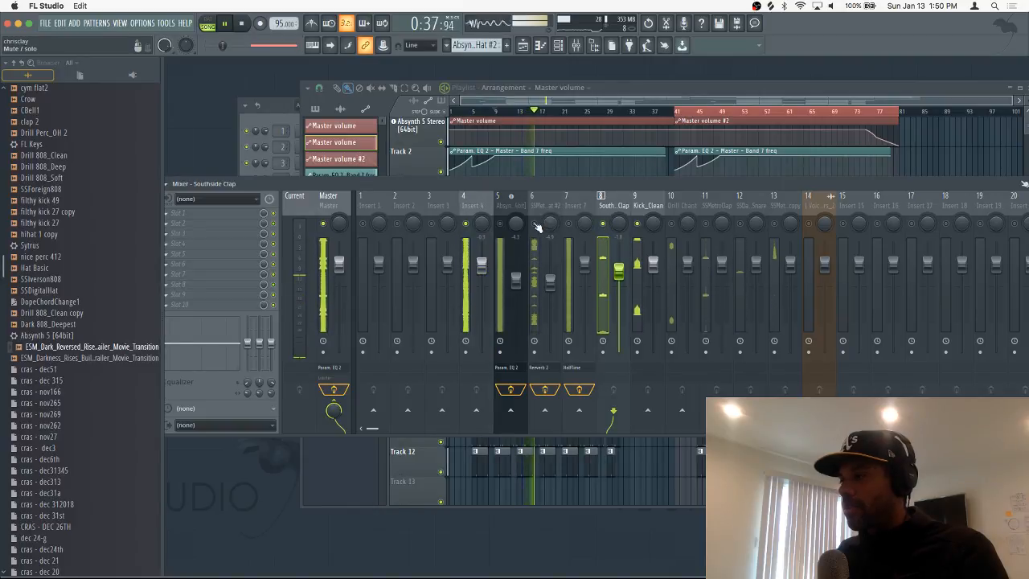
pyautogui.click(550, 281)
pyautogui.moveTo(550, 282); pyautogui.dragTo(550, 292)
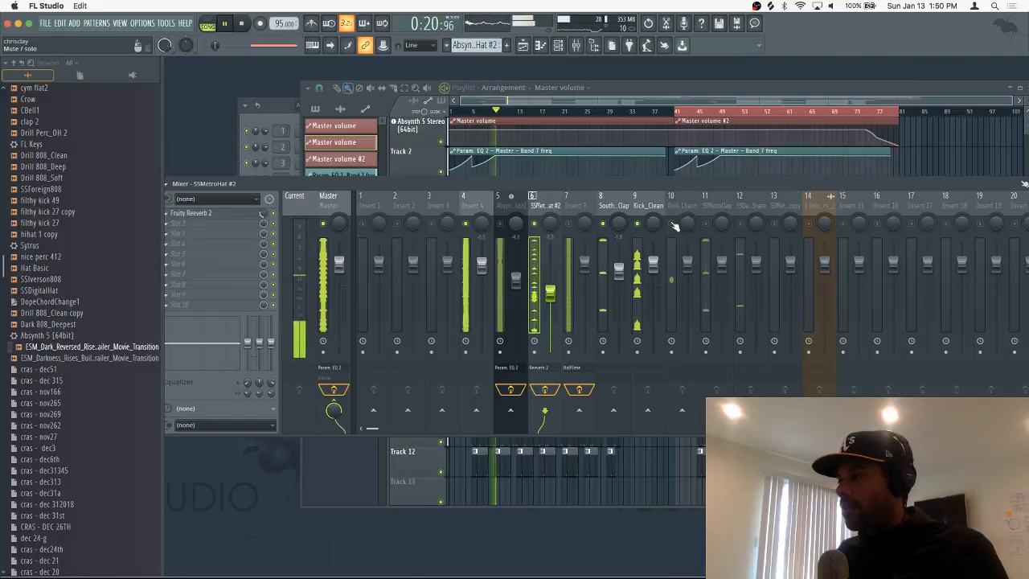
# Unmute and lower Drill Chant to -8.4 dB, SSMetroClap to -10.6 dB, SSDangerSnare, SSMetroHat copy, Insert 7 to -8.7 dB, and the Absynth 5 track
pyautogui.click(676, 242)
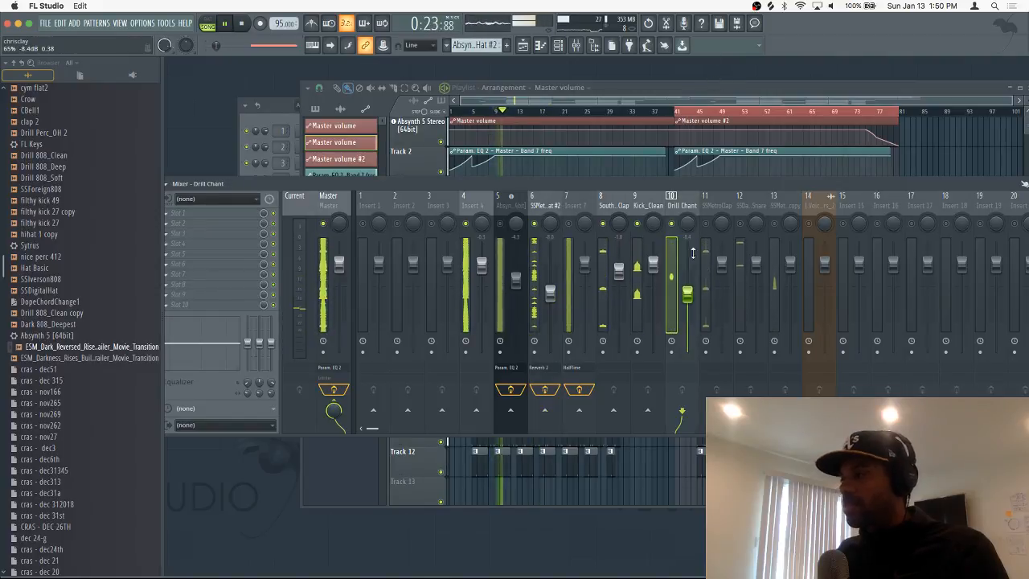
pyautogui.moveTo(722, 261); pyautogui.dragTo(721, 275)
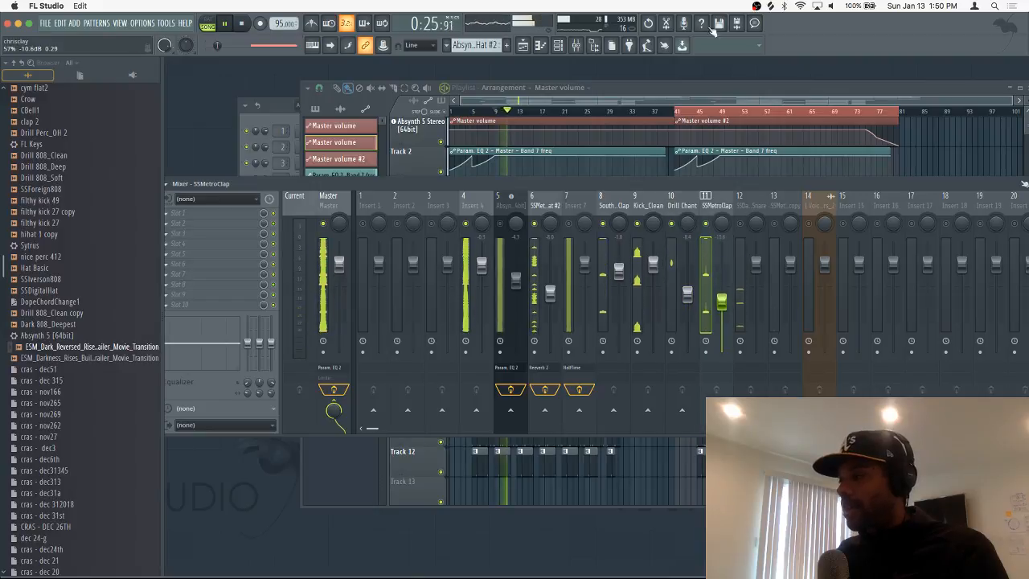
pyautogui.click(741, 224)
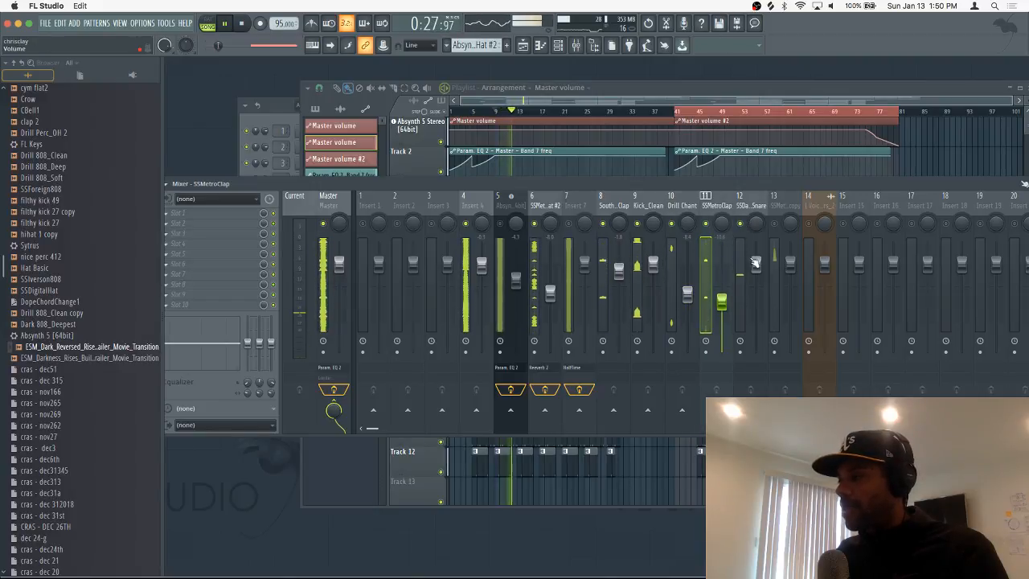
pyautogui.click(775, 223)
pyautogui.moveTo(791, 261); pyautogui.dragTo(777, 304)
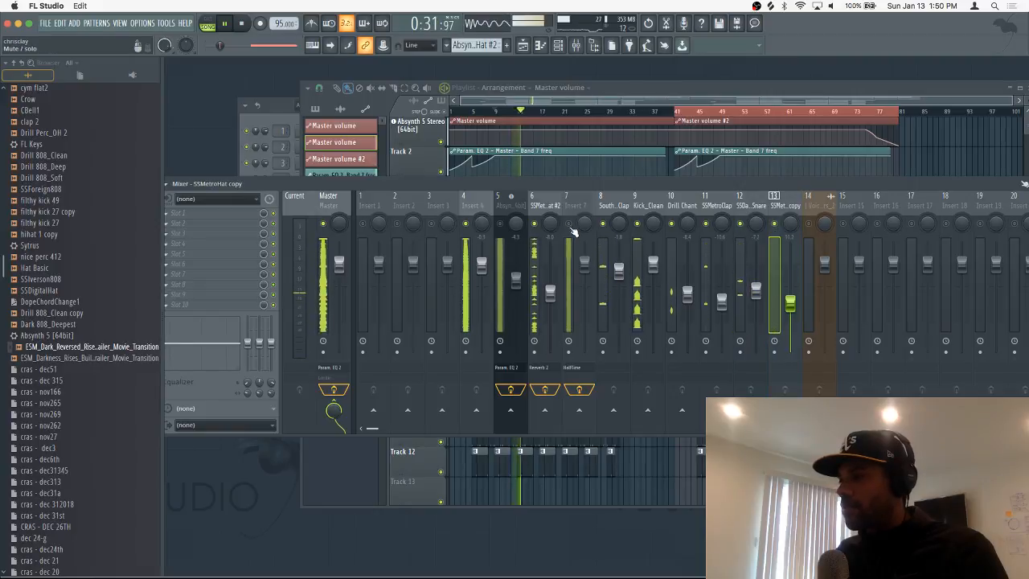
pyautogui.moveTo(585, 263); pyautogui.dragTo(585, 309)
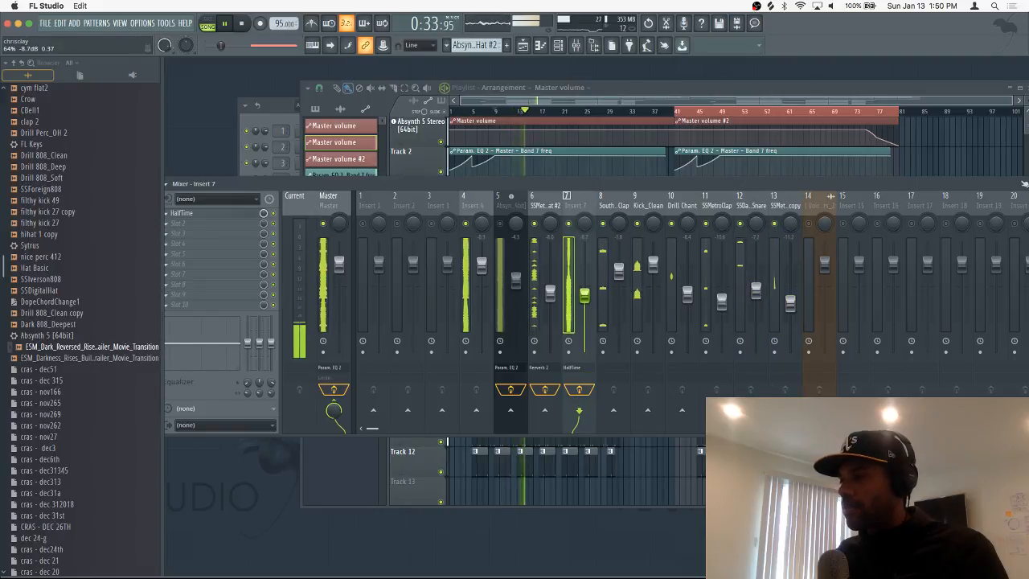
pyautogui.moveTo(515, 279); pyautogui.dragTo(516, 294)
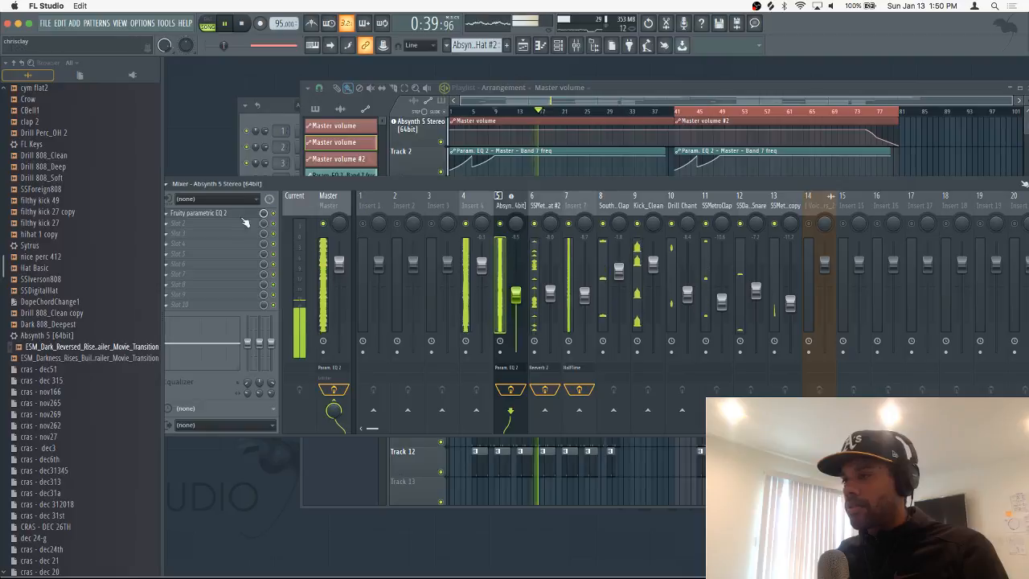
# Add Fruity Multiband Compressor to the Master track's second effect slot with the Mastering 2.4dB preset, and close its window
pyautogui.click(328, 200)
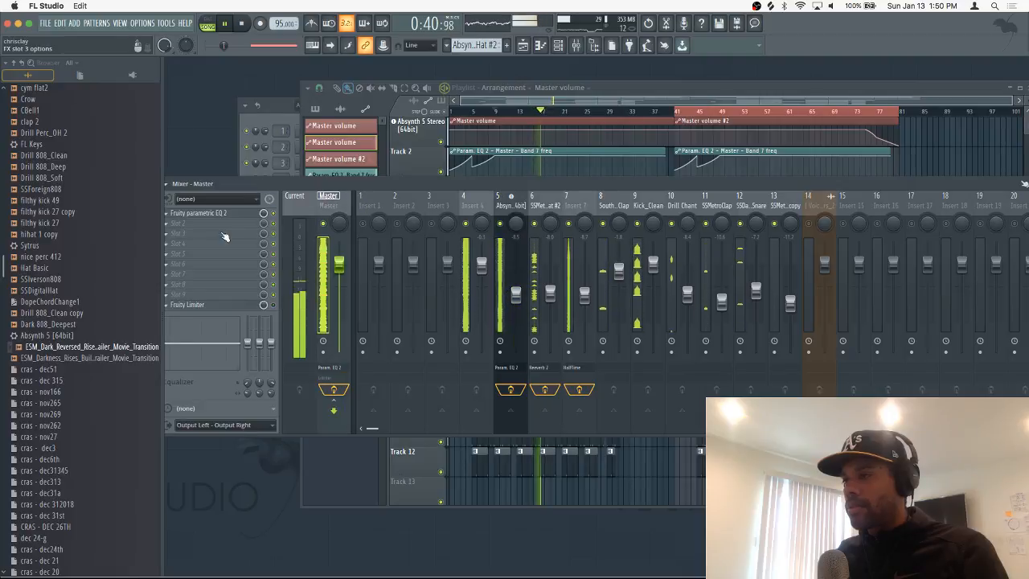
pyautogui.click(177, 228)
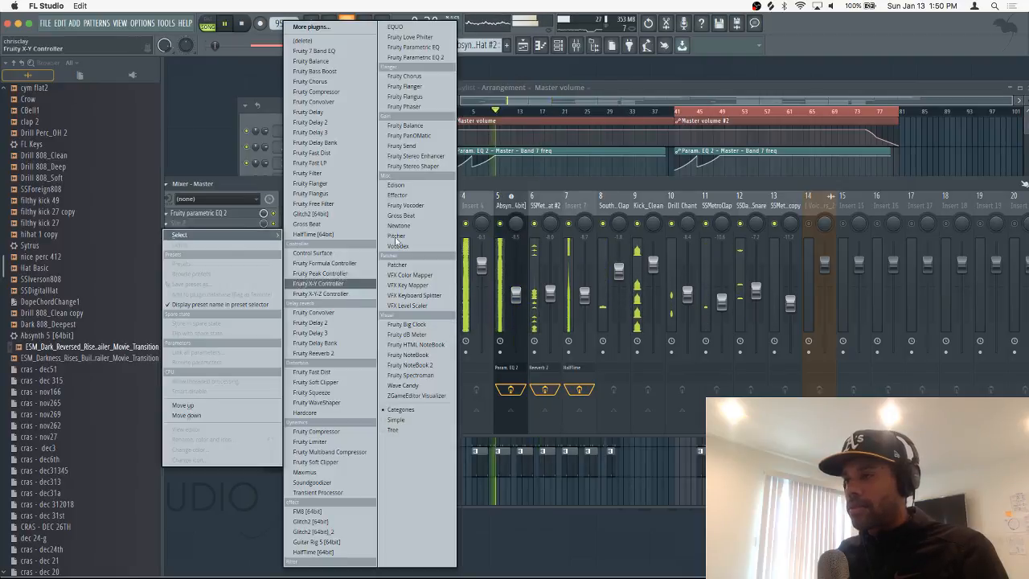
pyautogui.click(352, 455)
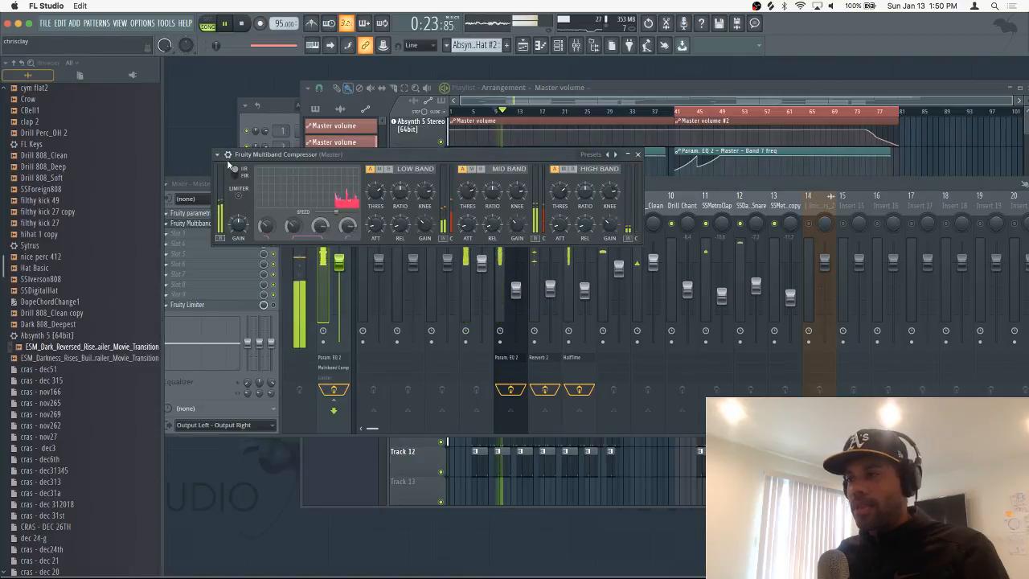
pyautogui.click(218, 154)
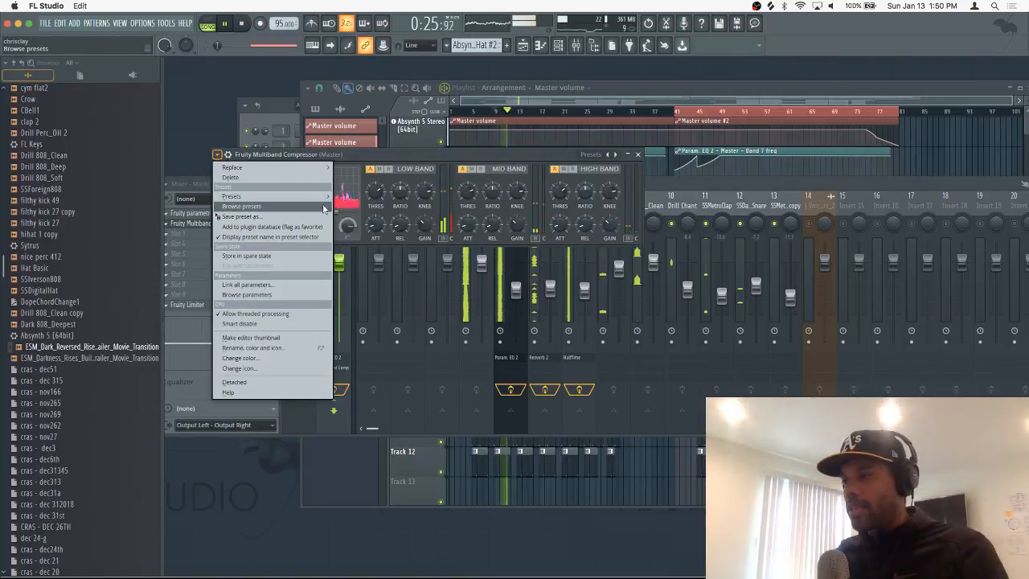
pyautogui.click(241, 196)
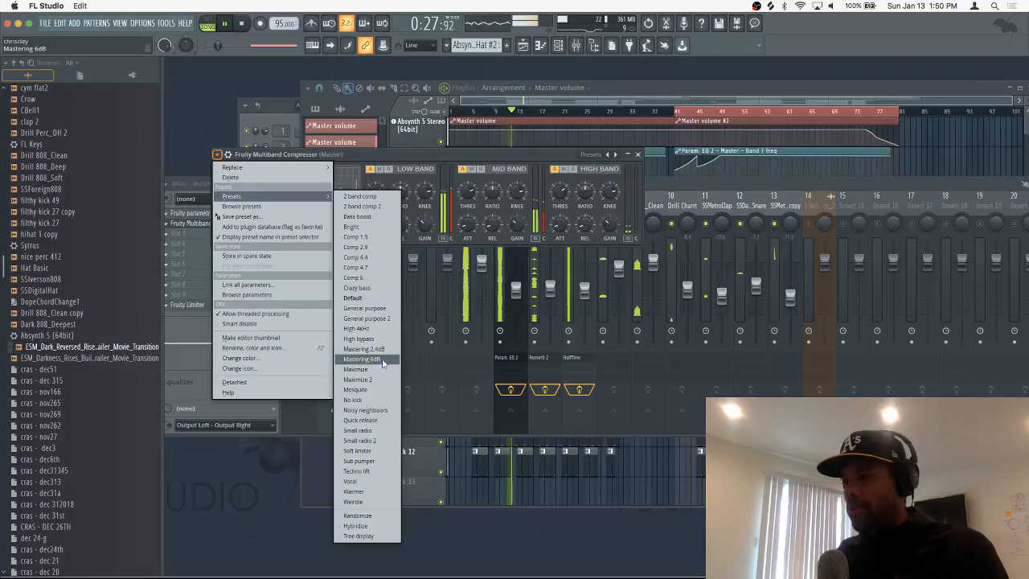
pyautogui.click(364, 349)
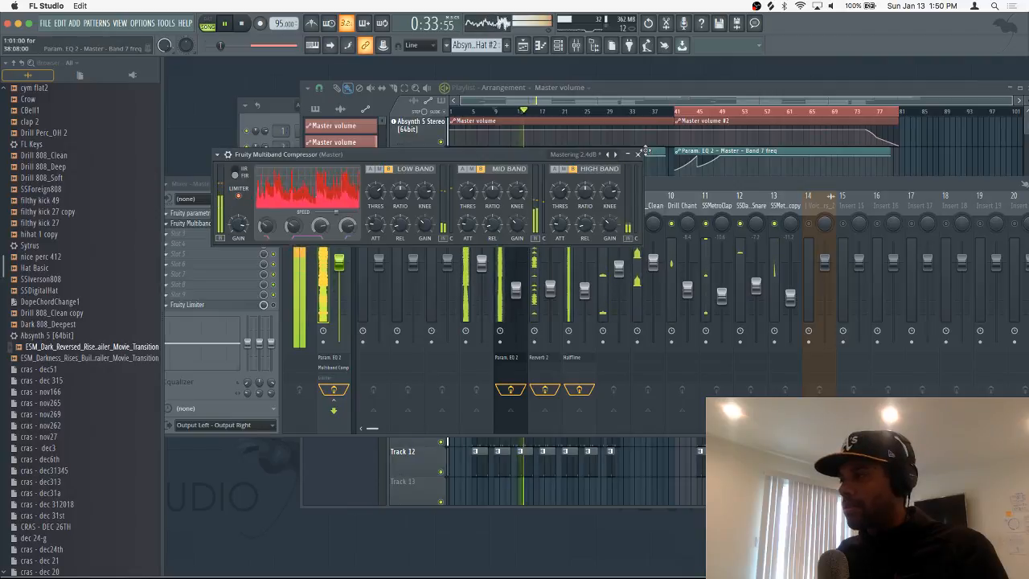
pyautogui.click(201, 223)
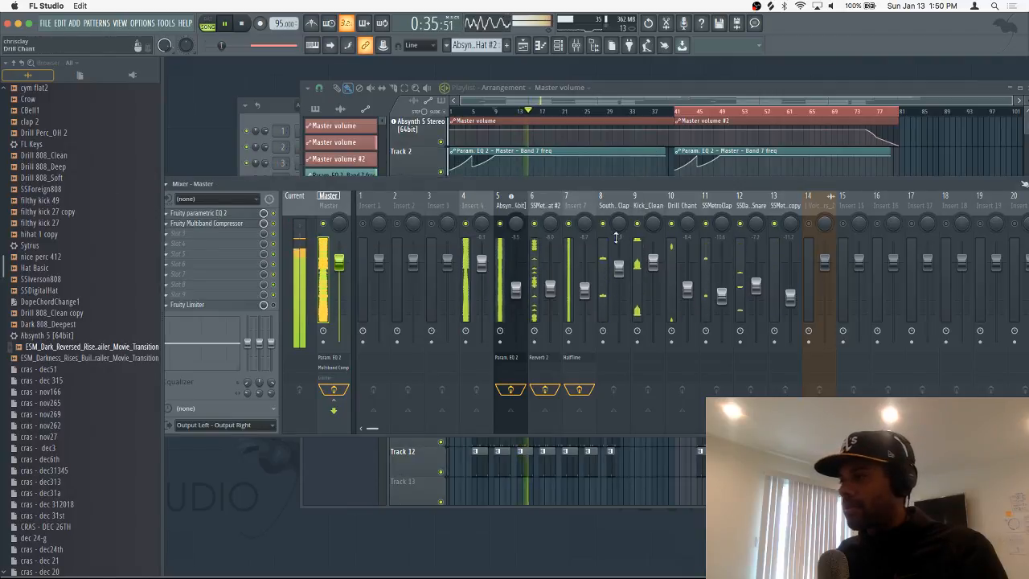
# Solo SSMetroHat #2 to check it, lower its volume further, and reduce SSDangerSnare with all tracks playing again
pyautogui.click(538, 225)
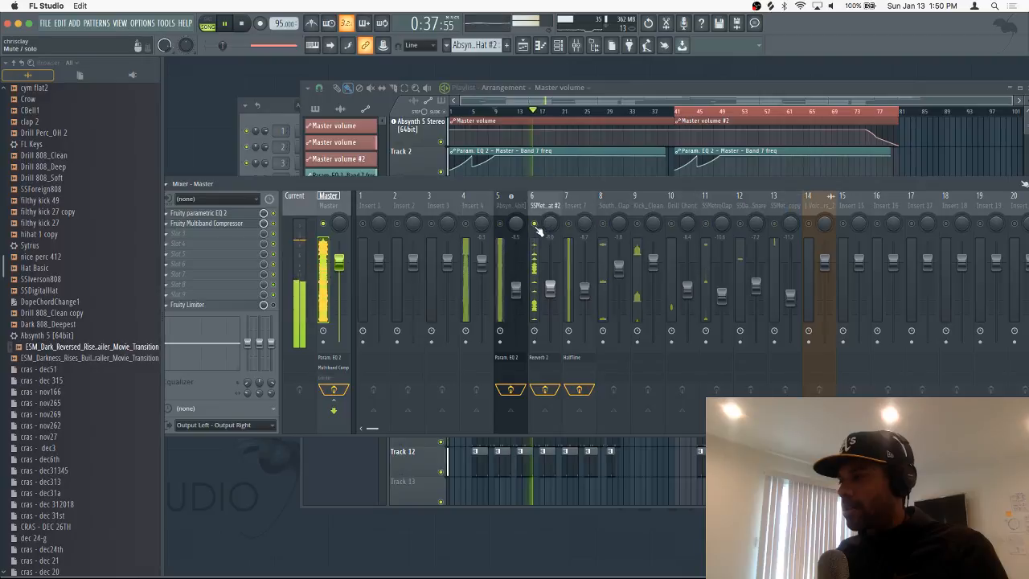
pyautogui.moveTo(550, 288); pyautogui.dragTo(550, 300)
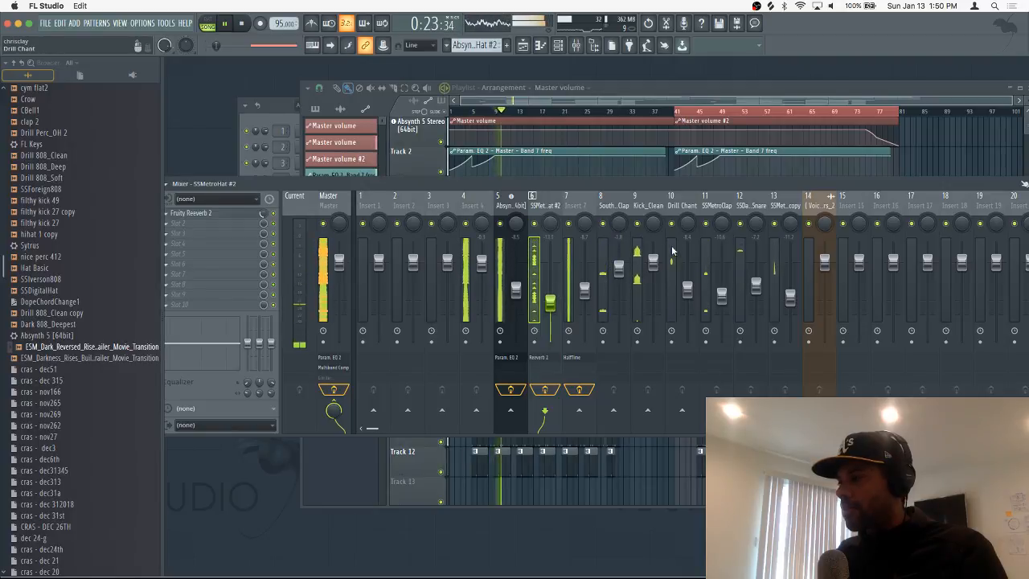
pyautogui.moveTo(756, 283); pyautogui.dragTo(755, 297)
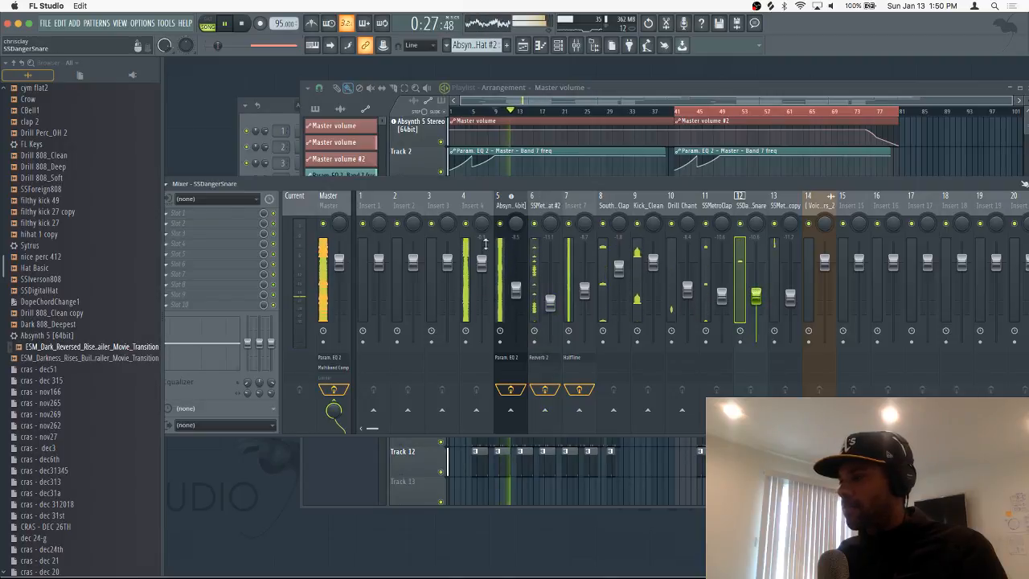
# Bring the playlist forward, listen to the rebalanced arrangement, and stop with the song position at bar 41
pyautogui.moveTo(505, 187); pyautogui.dragTo(568, 158)
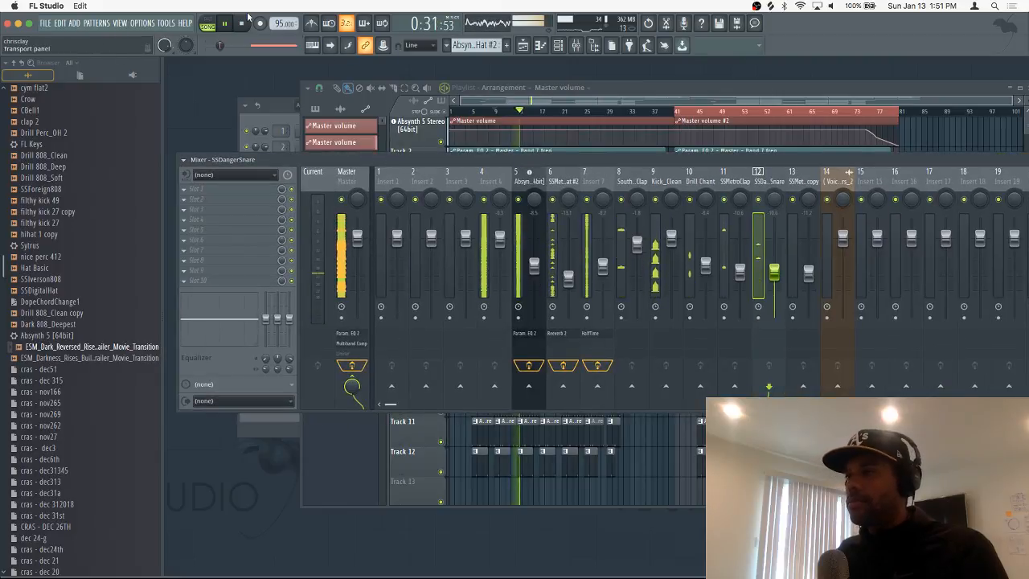
pyautogui.click(632, 84)
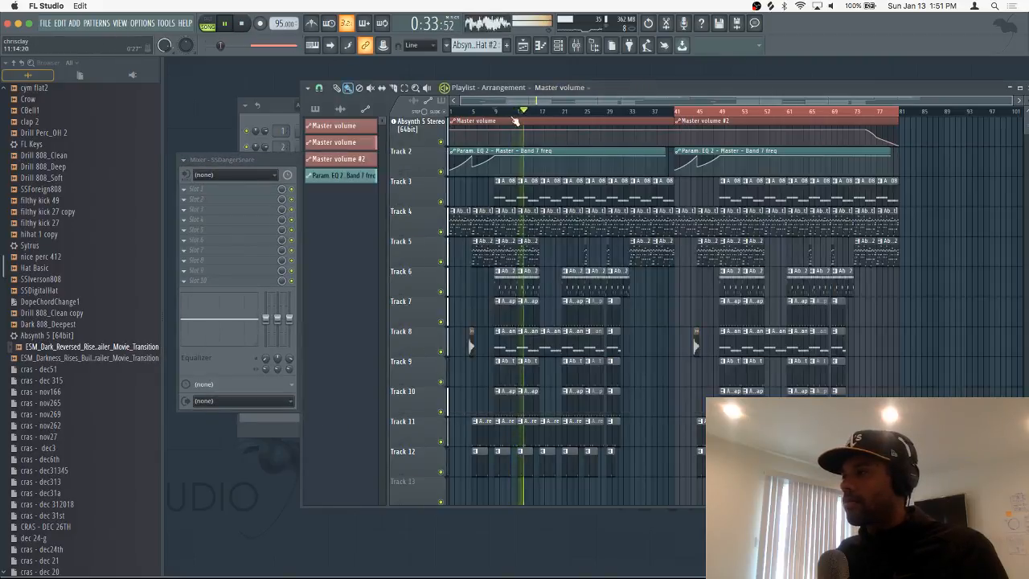
pyautogui.moveTo(264, 41); pyautogui.dragTo(251, 45)
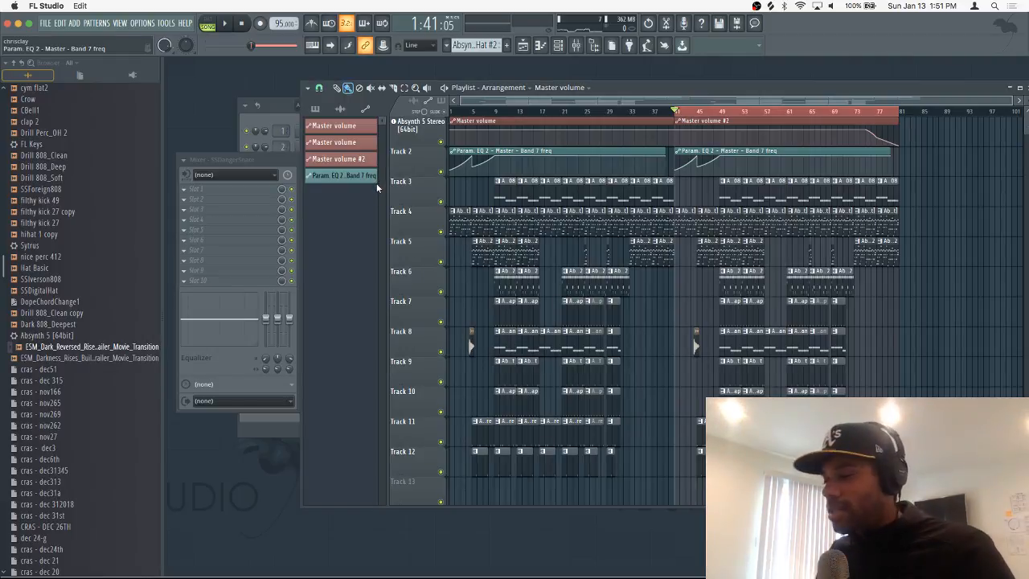
pyautogui.moveTo(378, 577)
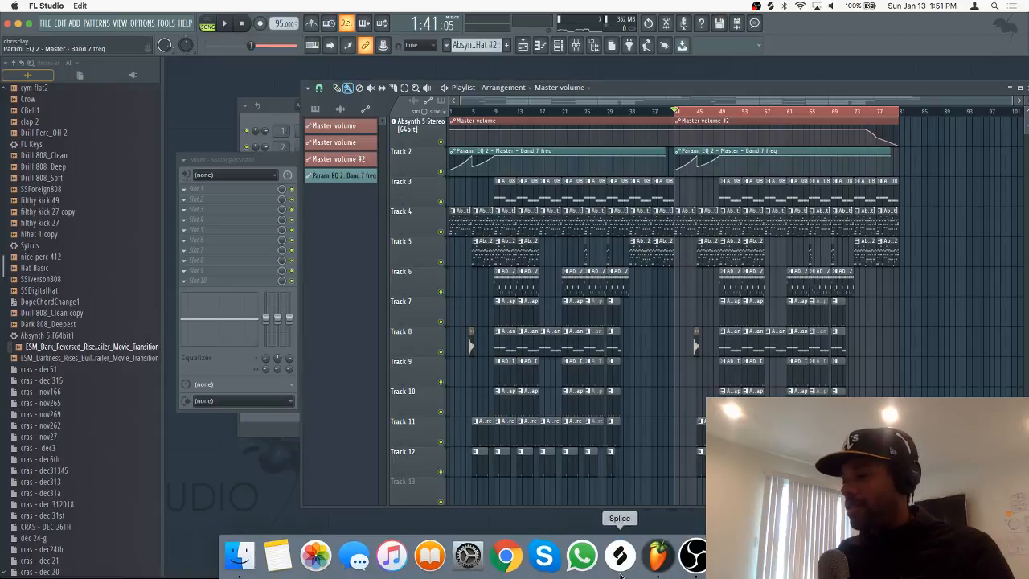